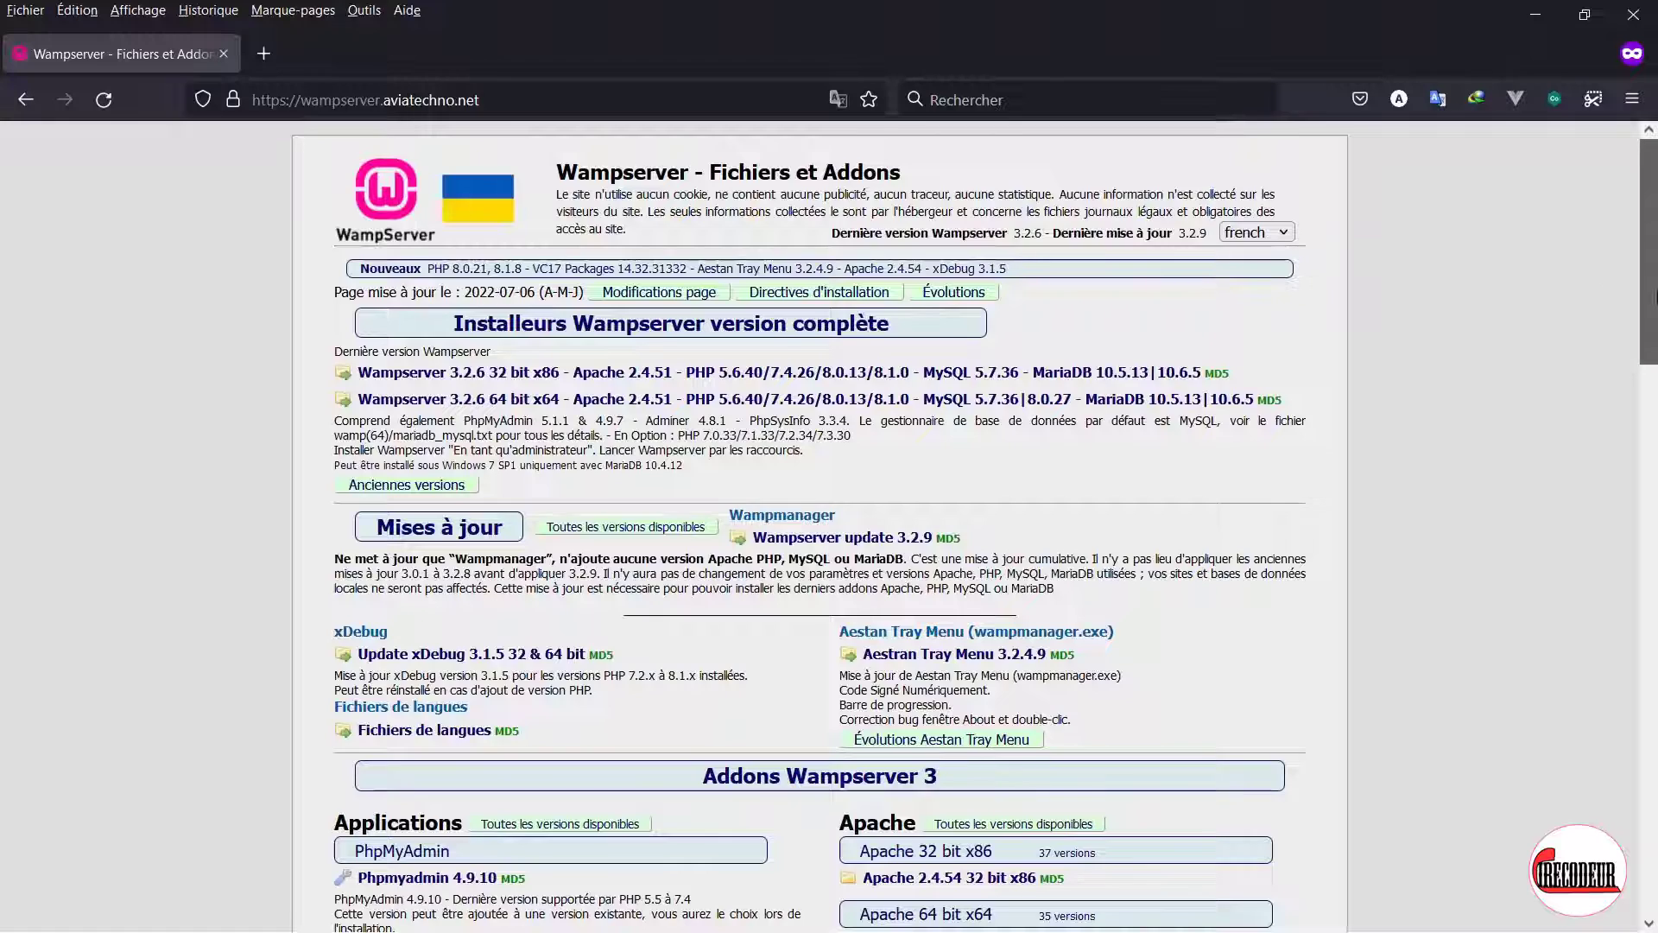
# Step: Find the PHP addon list on the Wampserver page and request the PHP 8.1.8 32 bit x86 download
pyautogui.moveTo(1647, 298); pyautogui.dragTo(1655, 551)
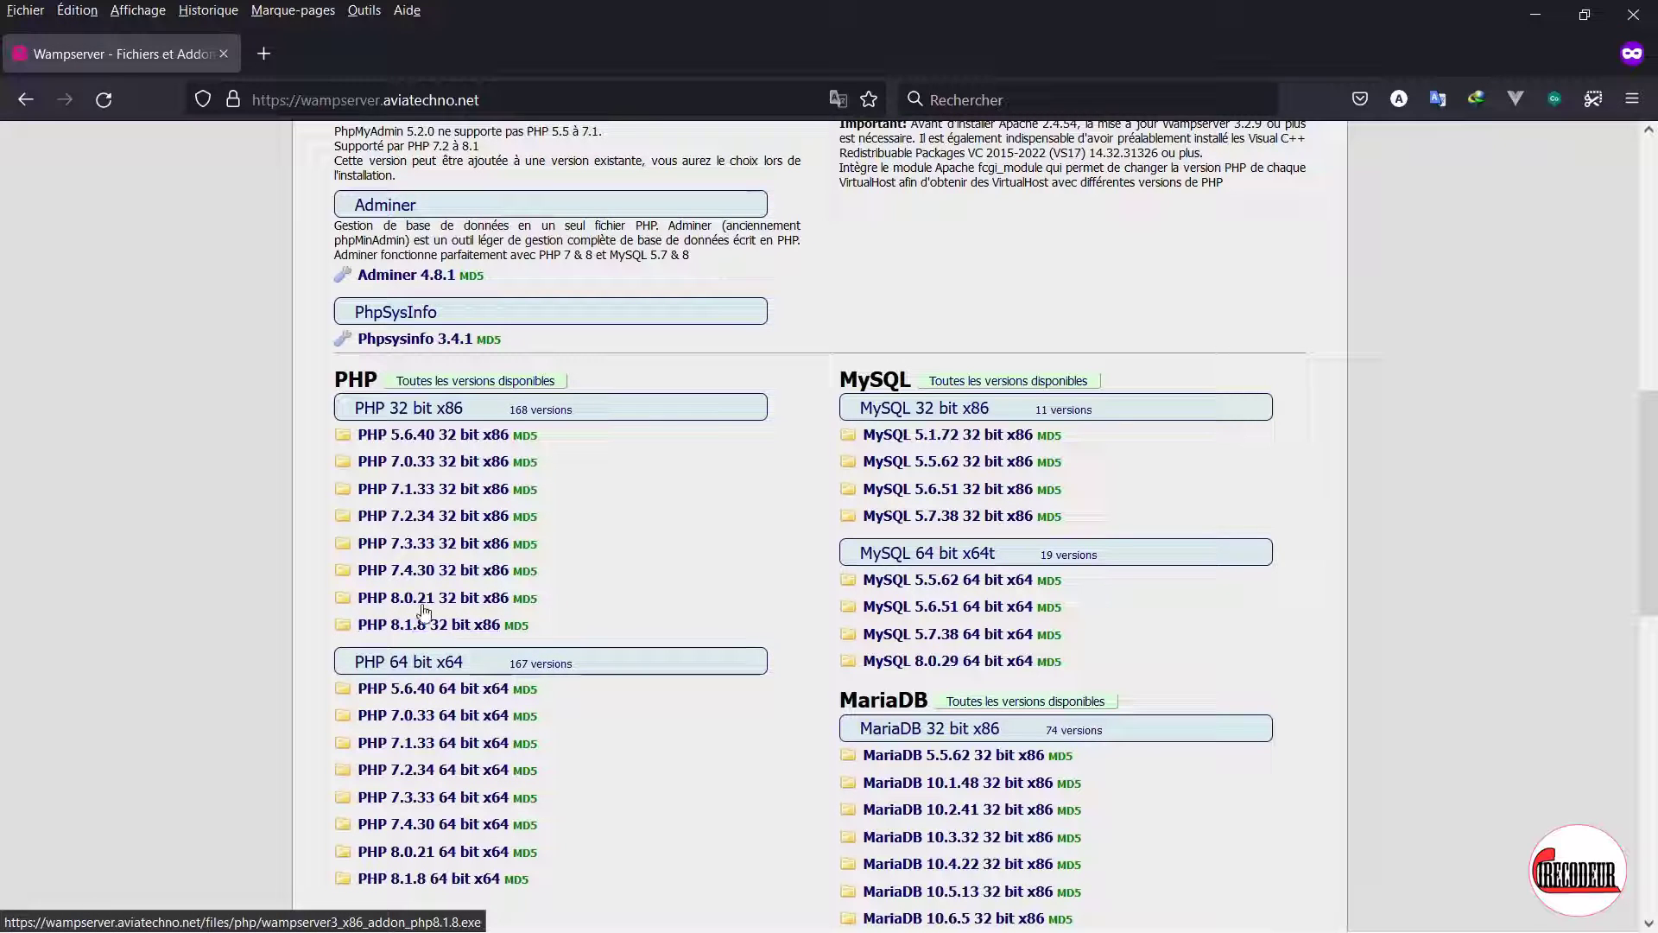
pyautogui.click(460, 608)
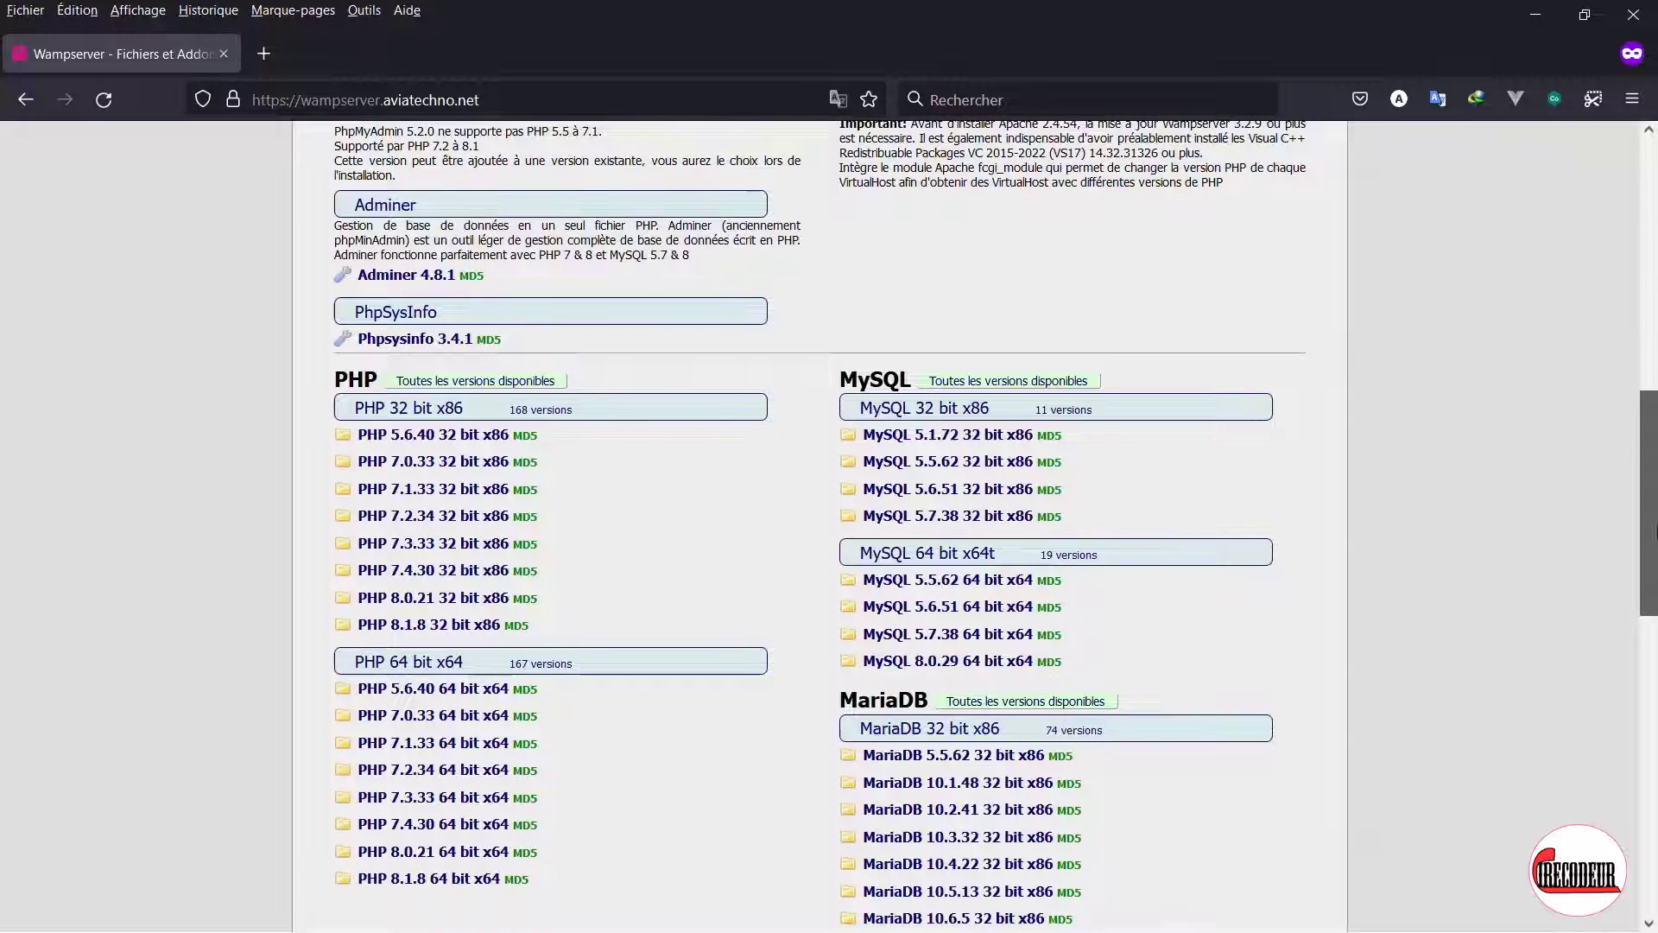
pyautogui.moveTo(1649, 488); pyautogui.dragTo(1655, 397)
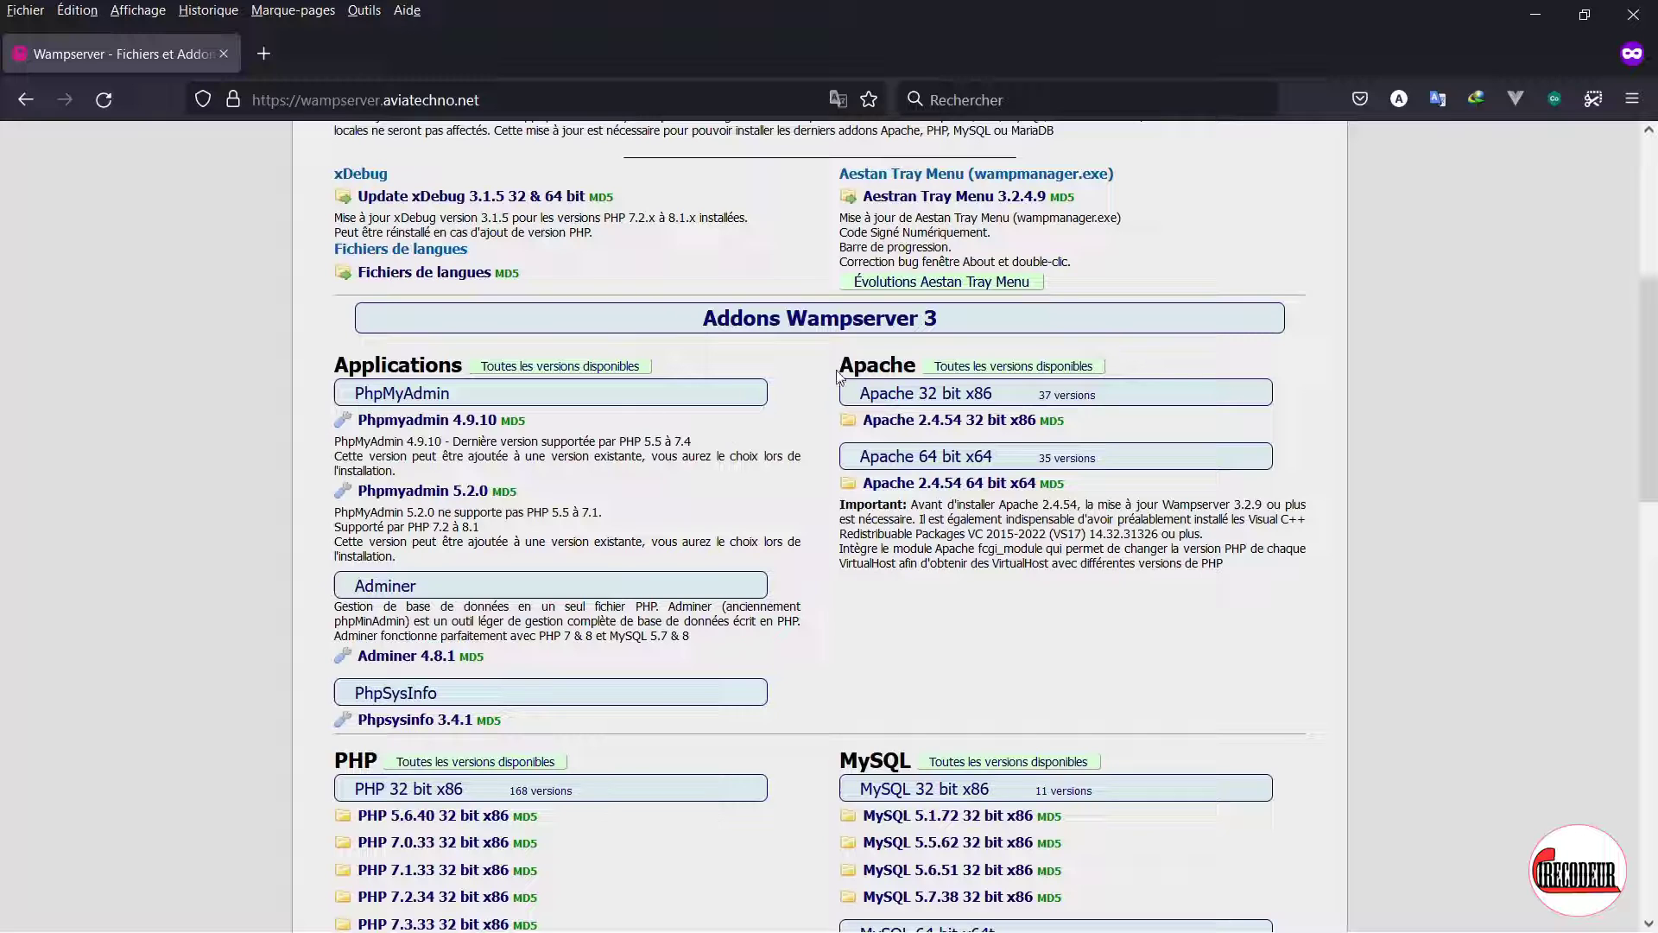
pyautogui.scroll(-1, 1391, 427)
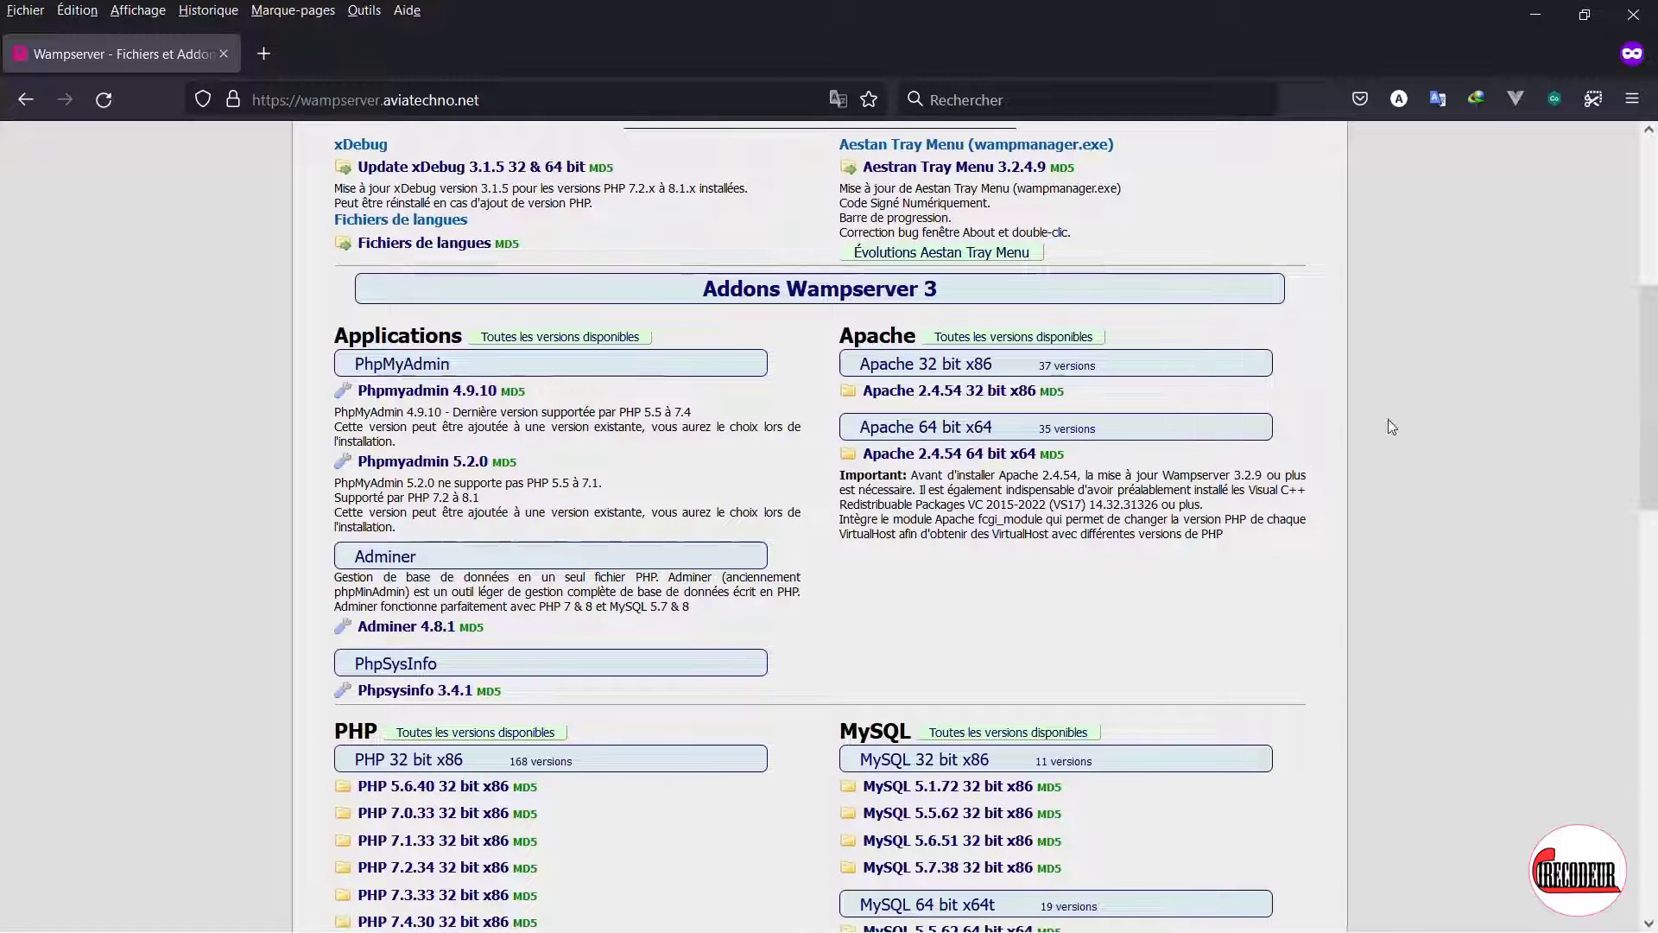
pyautogui.scroll(-5, 1608, 458)
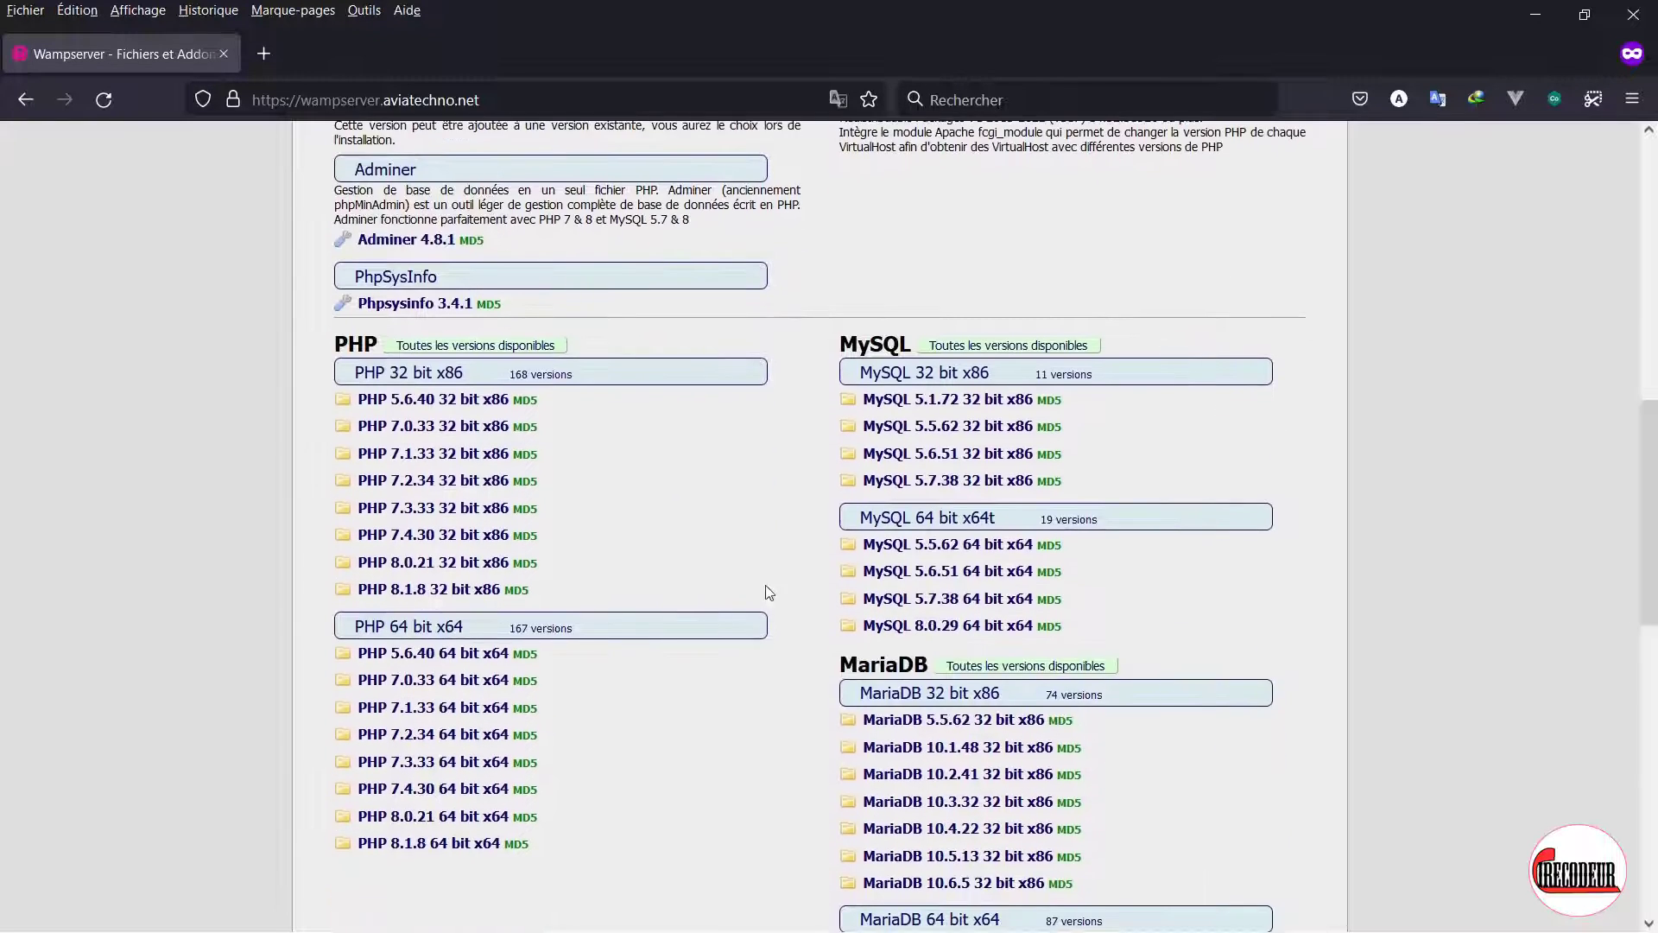
pyautogui.click(449, 591)
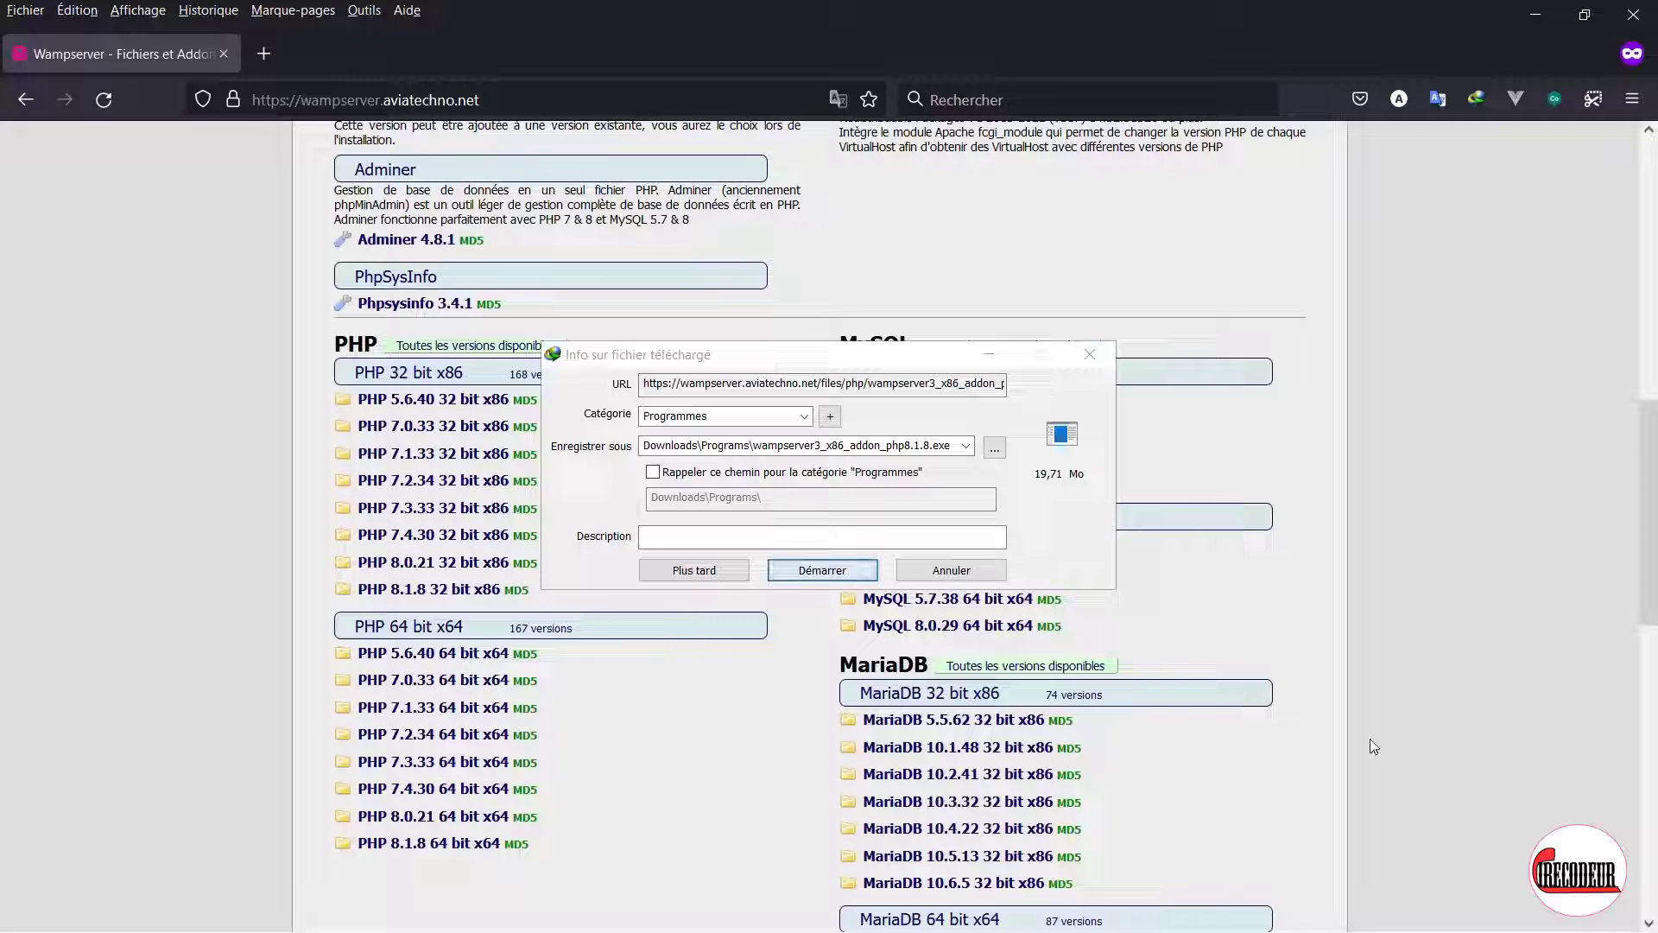
pyautogui.press('Return')
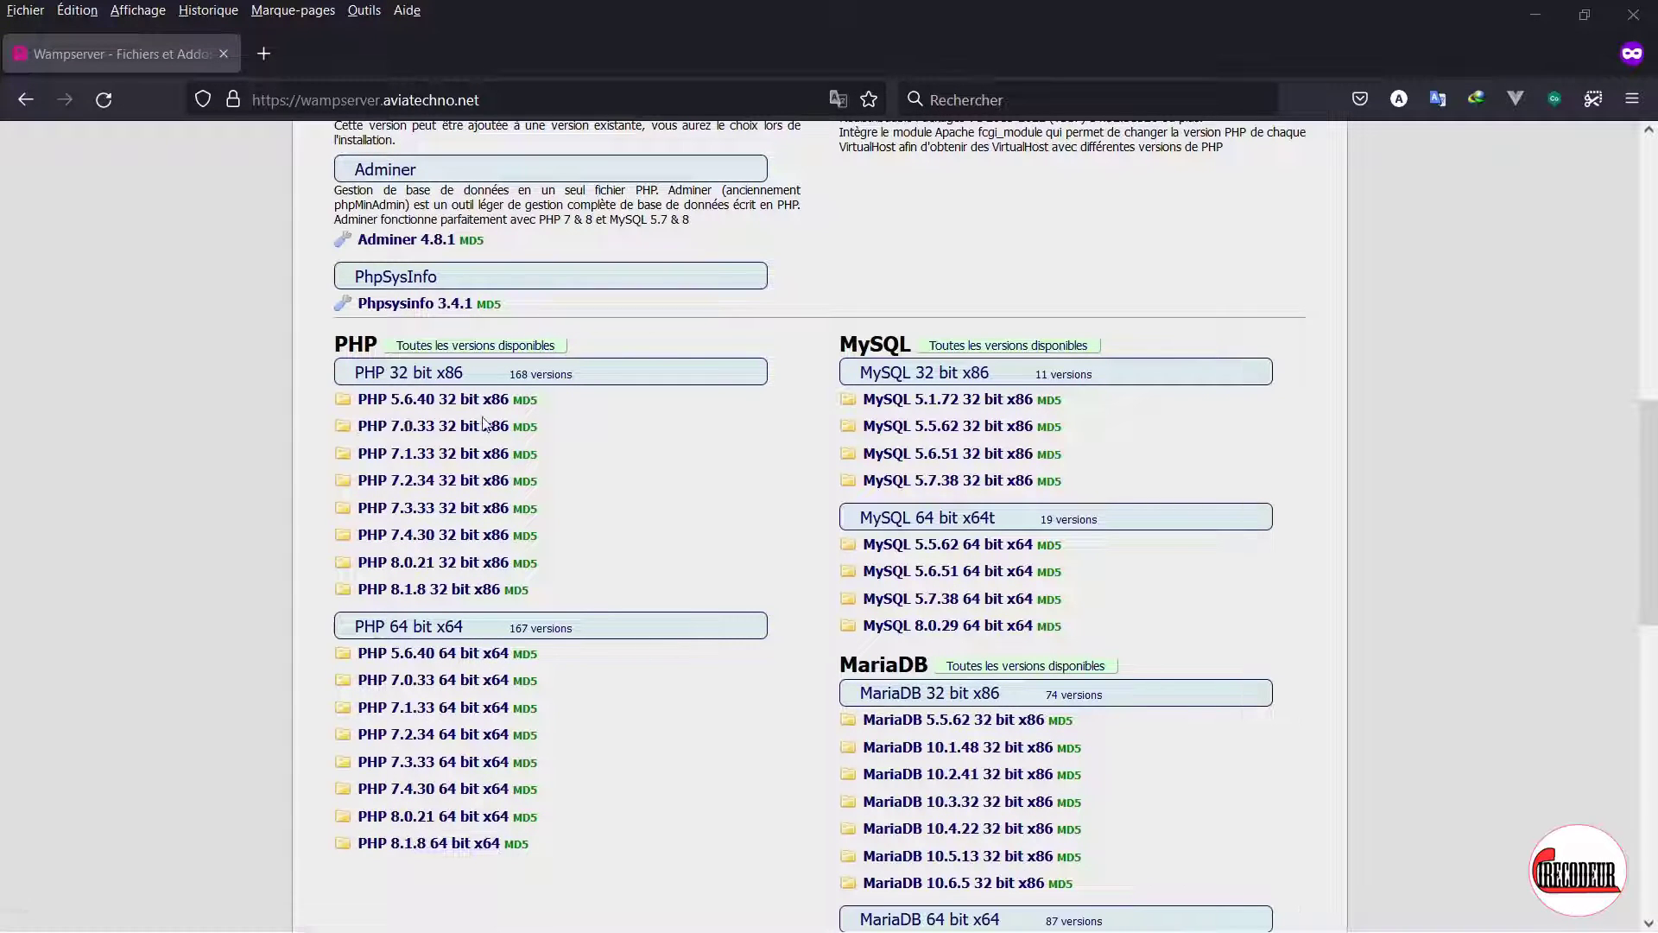
# Step: Request the PHP 8.1.8 64 bit x64 addon, reuse the already completed download, and launch its installer
pyautogui.click(455, 844)
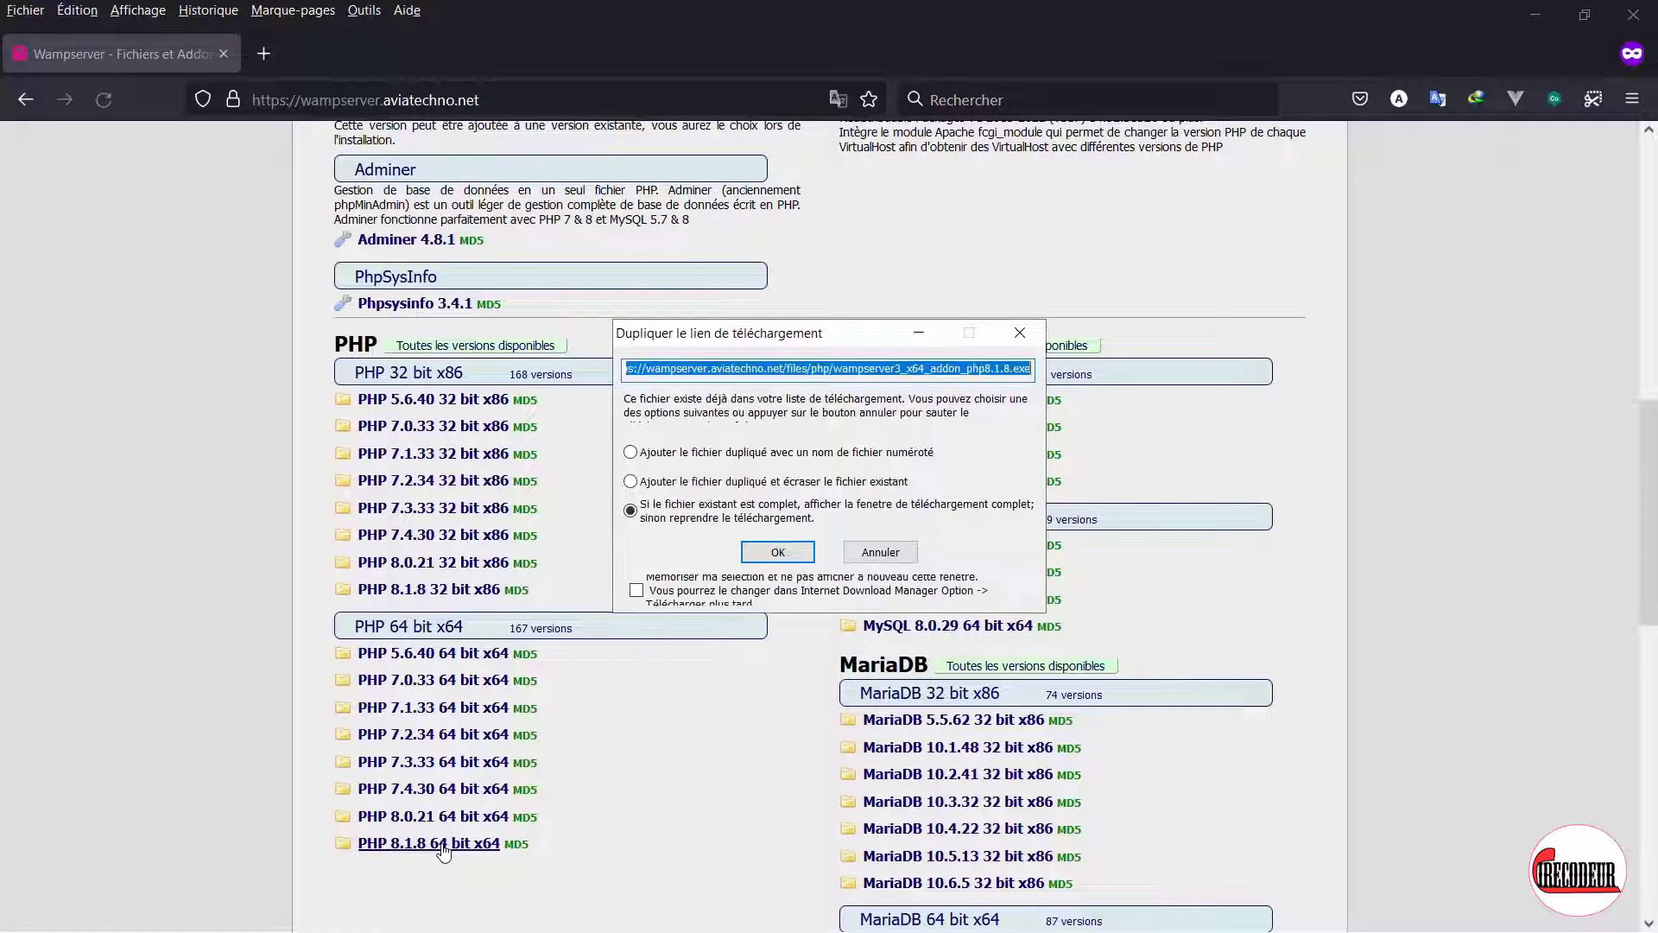
pyautogui.click(791, 553)
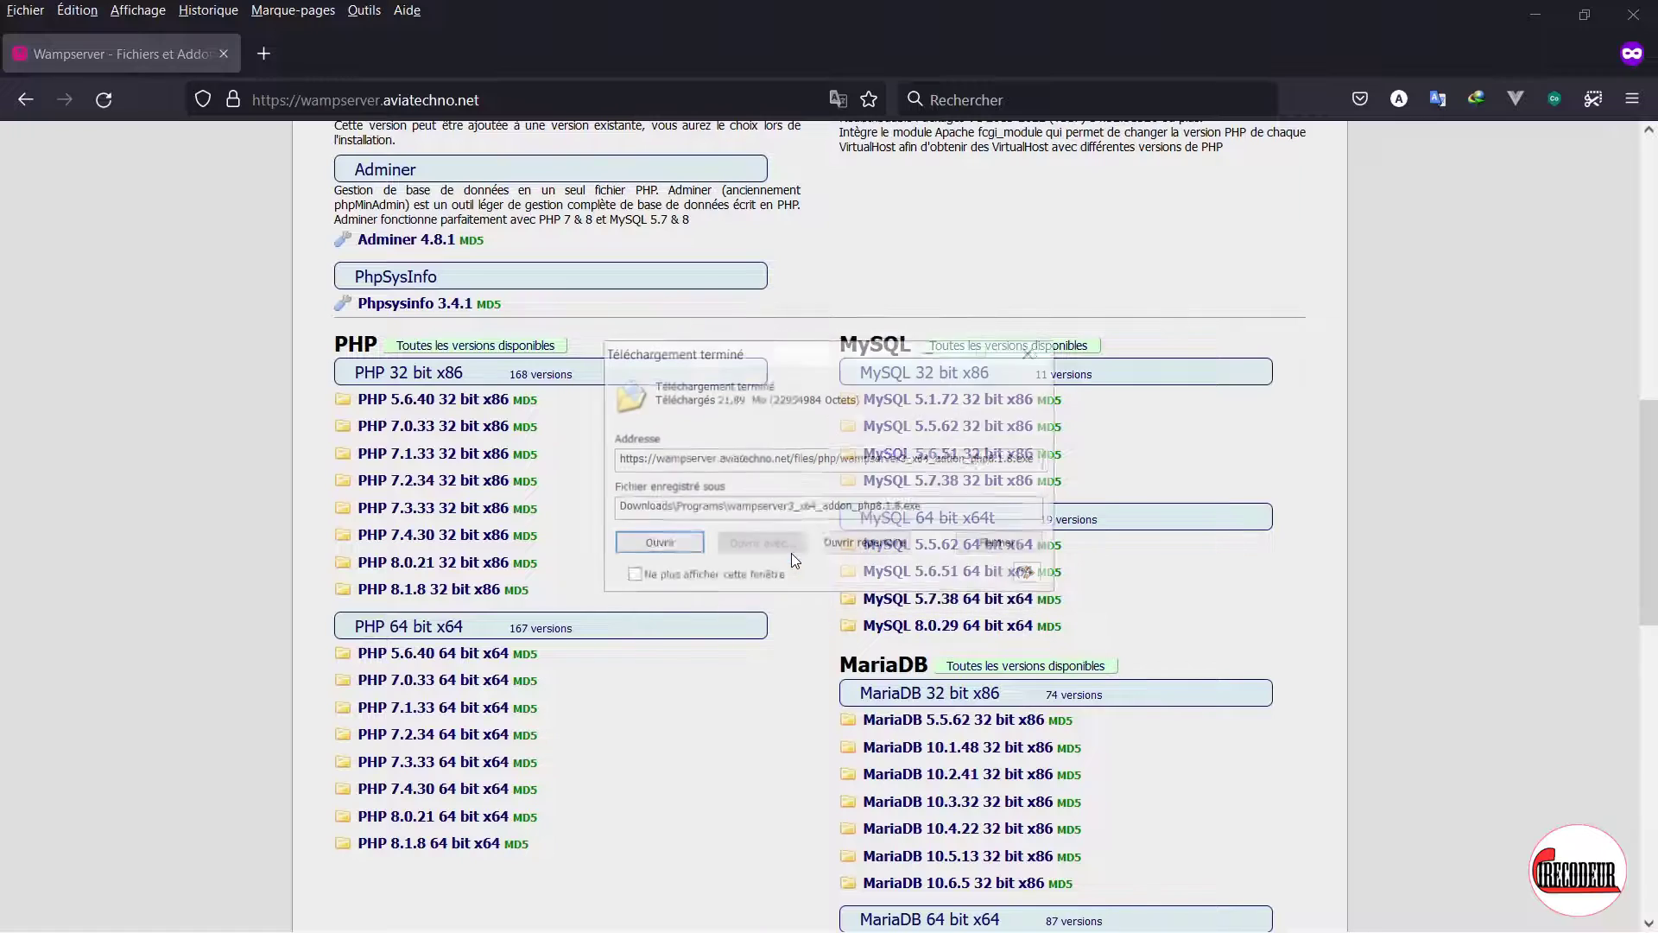
pyautogui.click(653, 542)
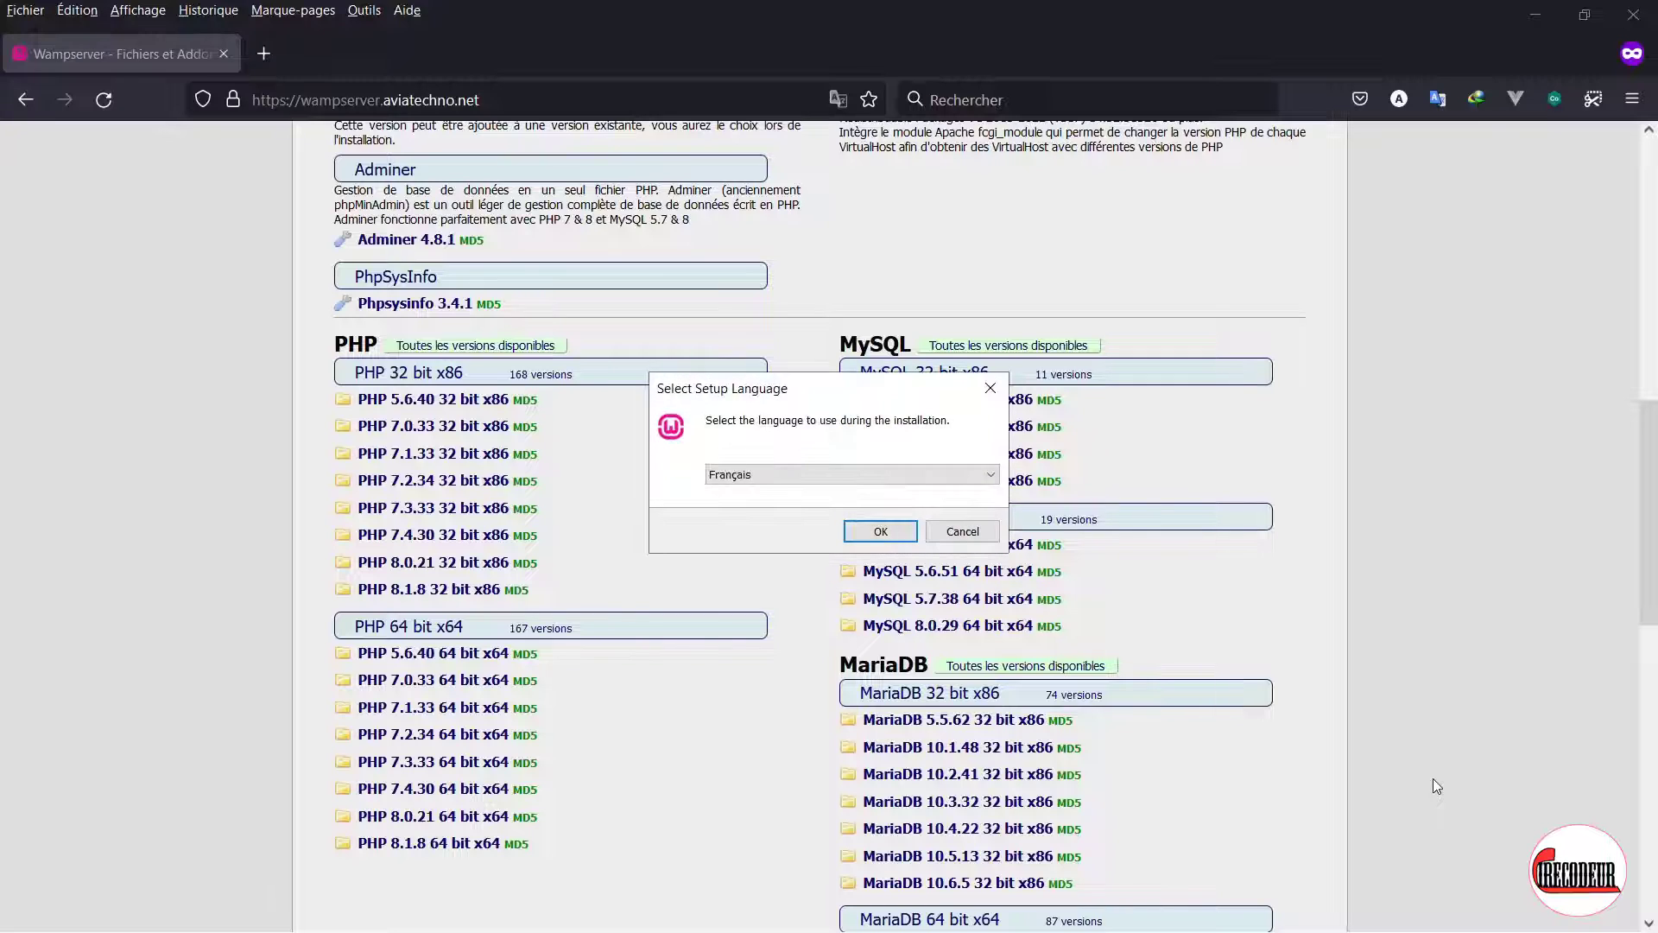
# Step: Keep Français as the setup language and start the PHP 8.1.8 addon installation wizard
pyautogui.click(761, 478)
pyautogui.click(763, 480)
pyautogui.click(892, 533)
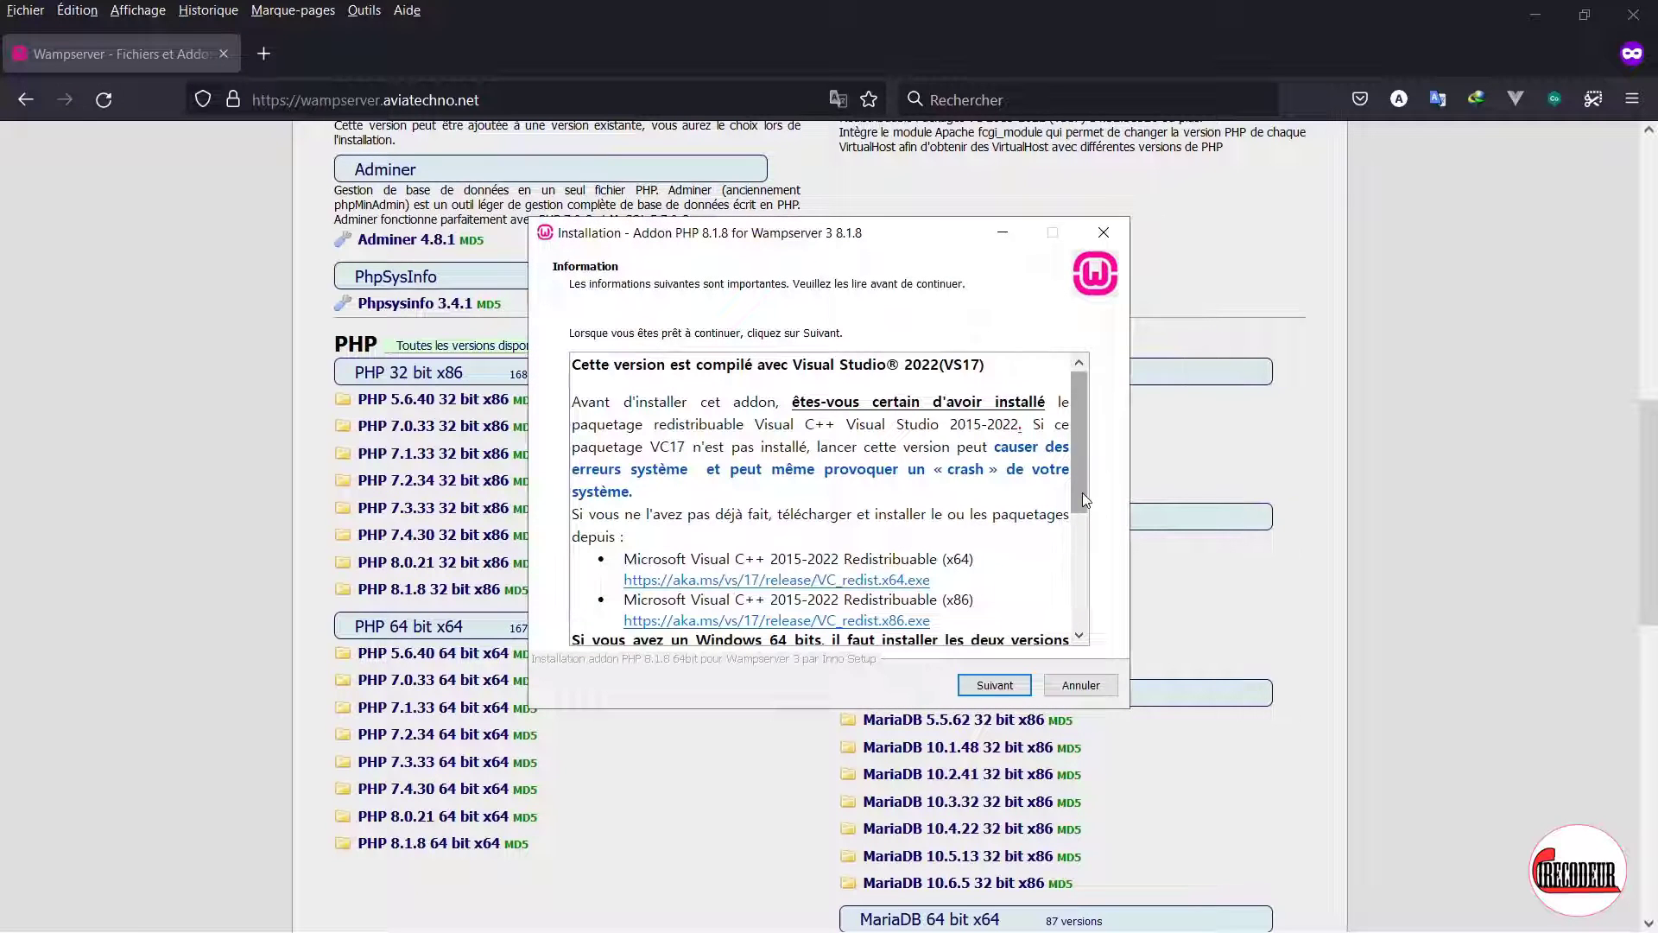
# Step: Read the installer's Visual C++ requirements and continue, and find the Visual C++ Redistribuable Packages section on the Wampserver page
pyautogui.moveTo(1081, 492); pyautogui.dragTo(1082, 614)
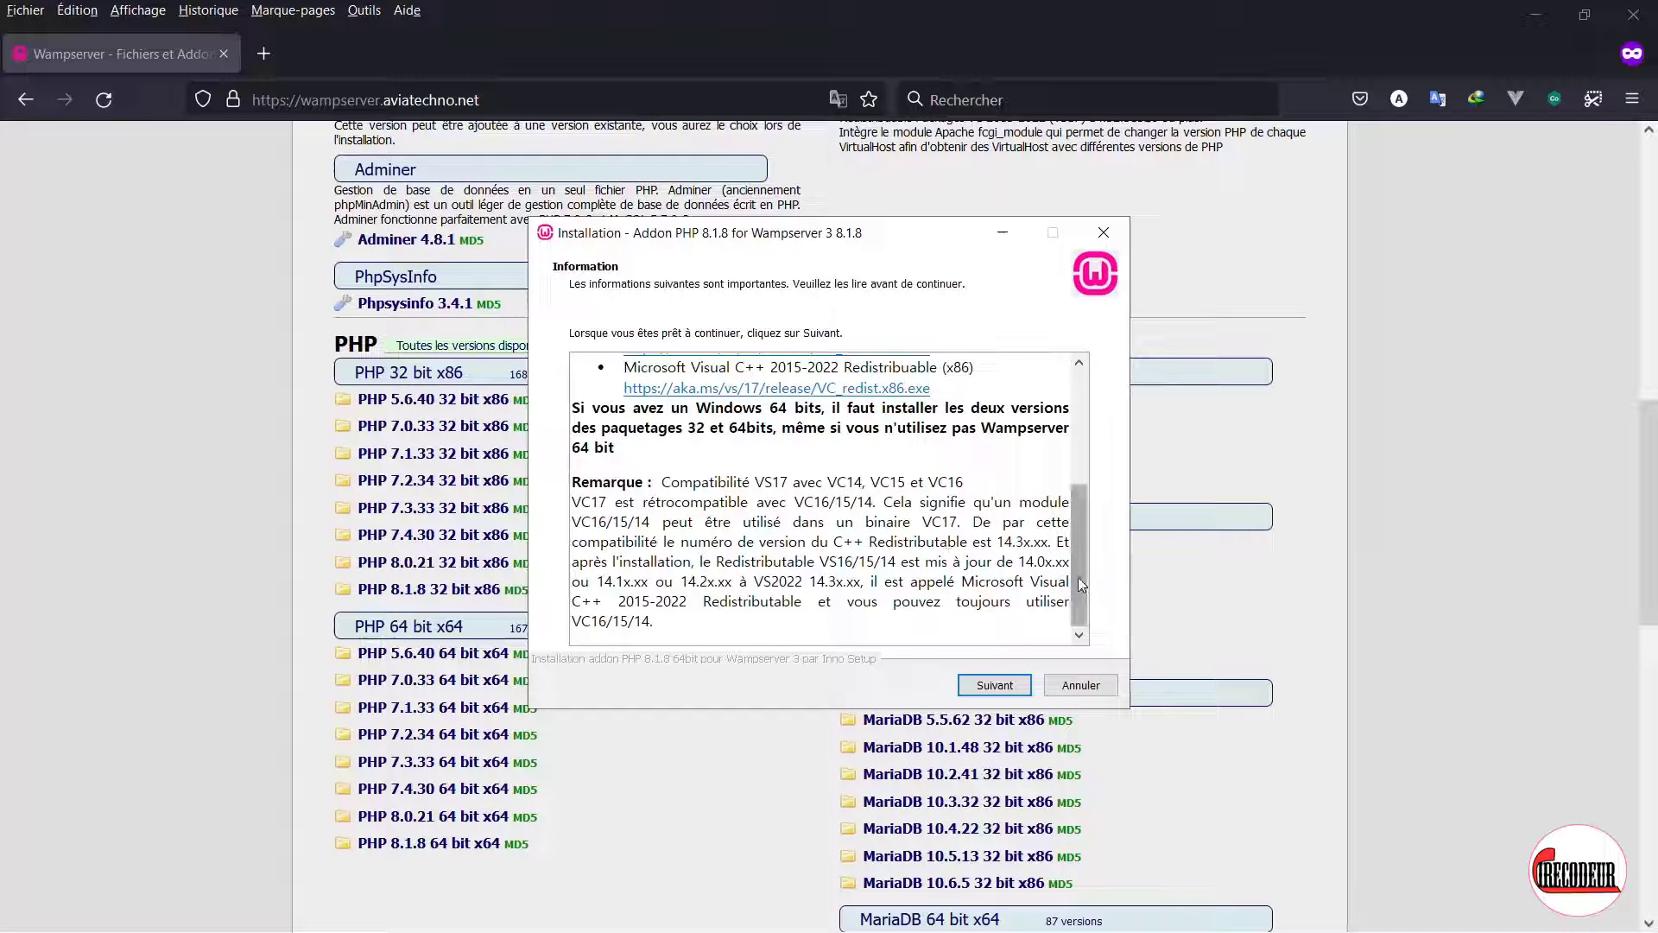
pyautogui.moveTo(1077, 577)
pyautogui.mouseDown()
pyautogui.moveTo(1074, 537)
pyautogui.moveTo(1071, 577)
pyautogui.mouseUp()
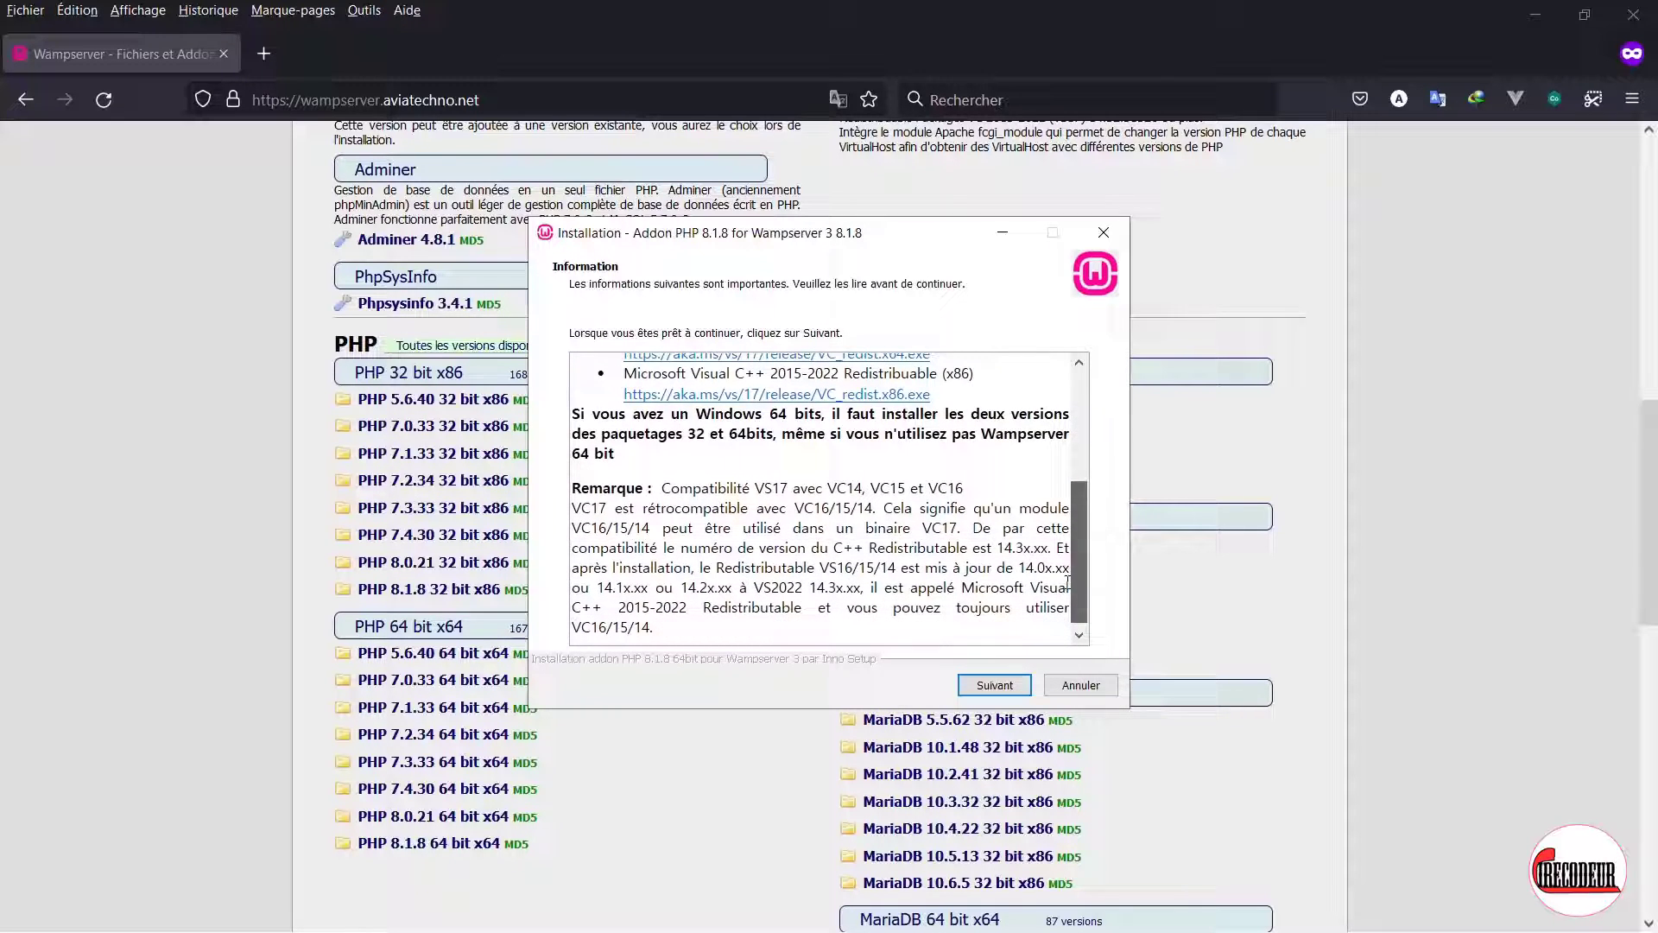
pyautogui.click(986, 683)
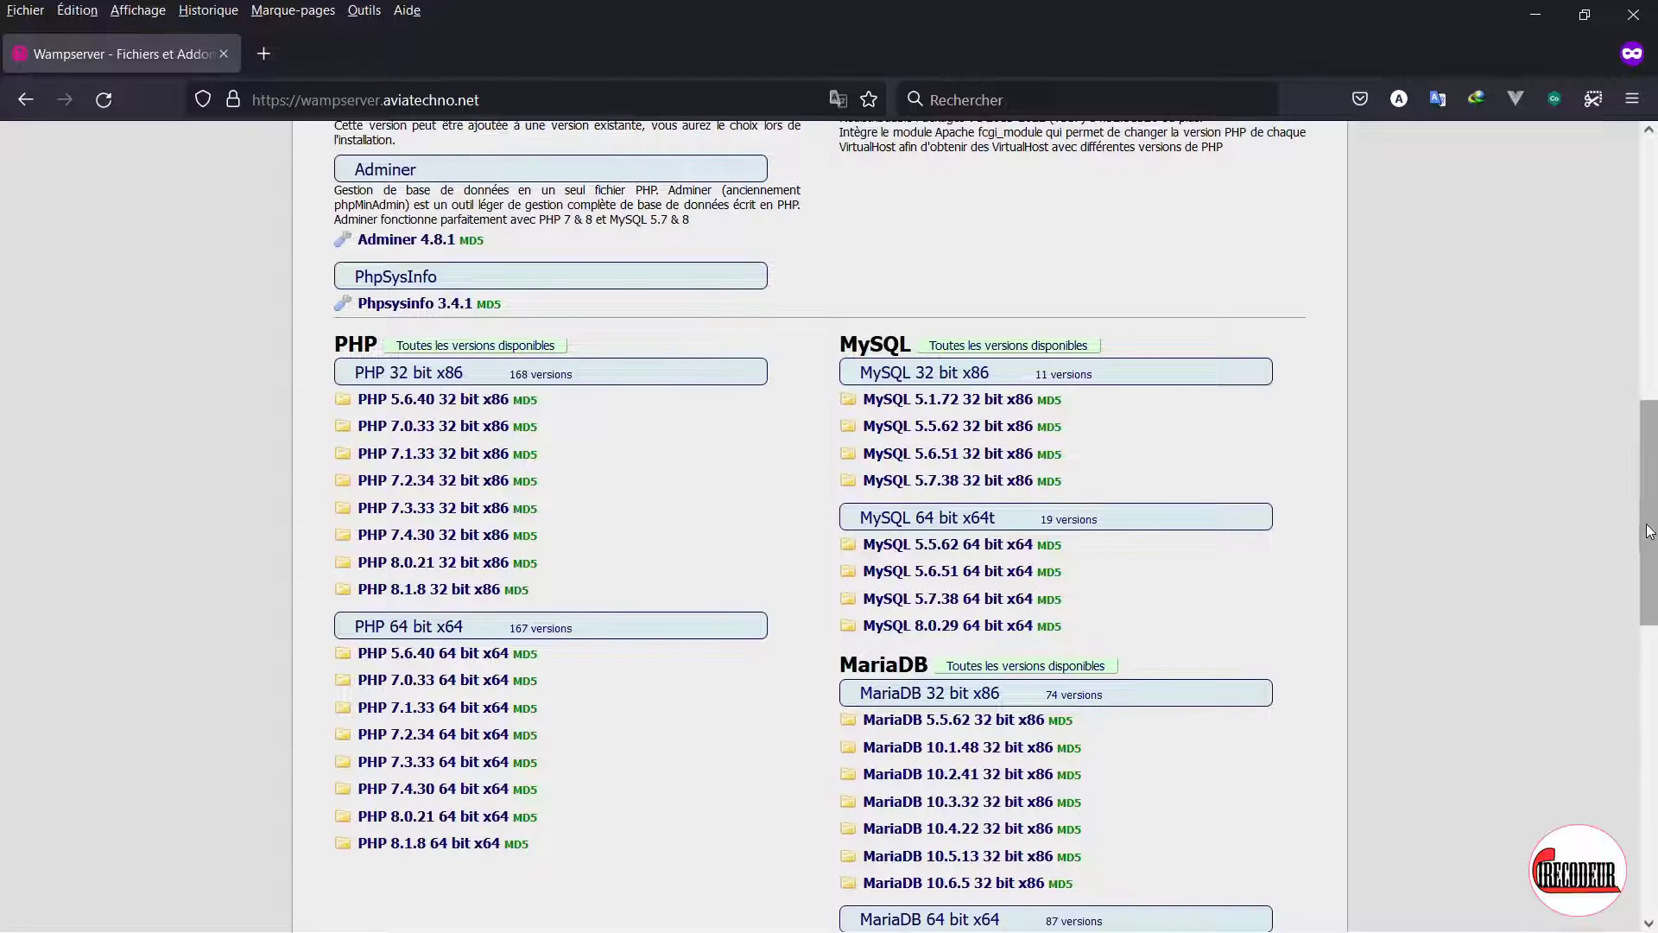
pyautogui.moveTo(1643, 552); pyautogui.dragTo(1653, 842)
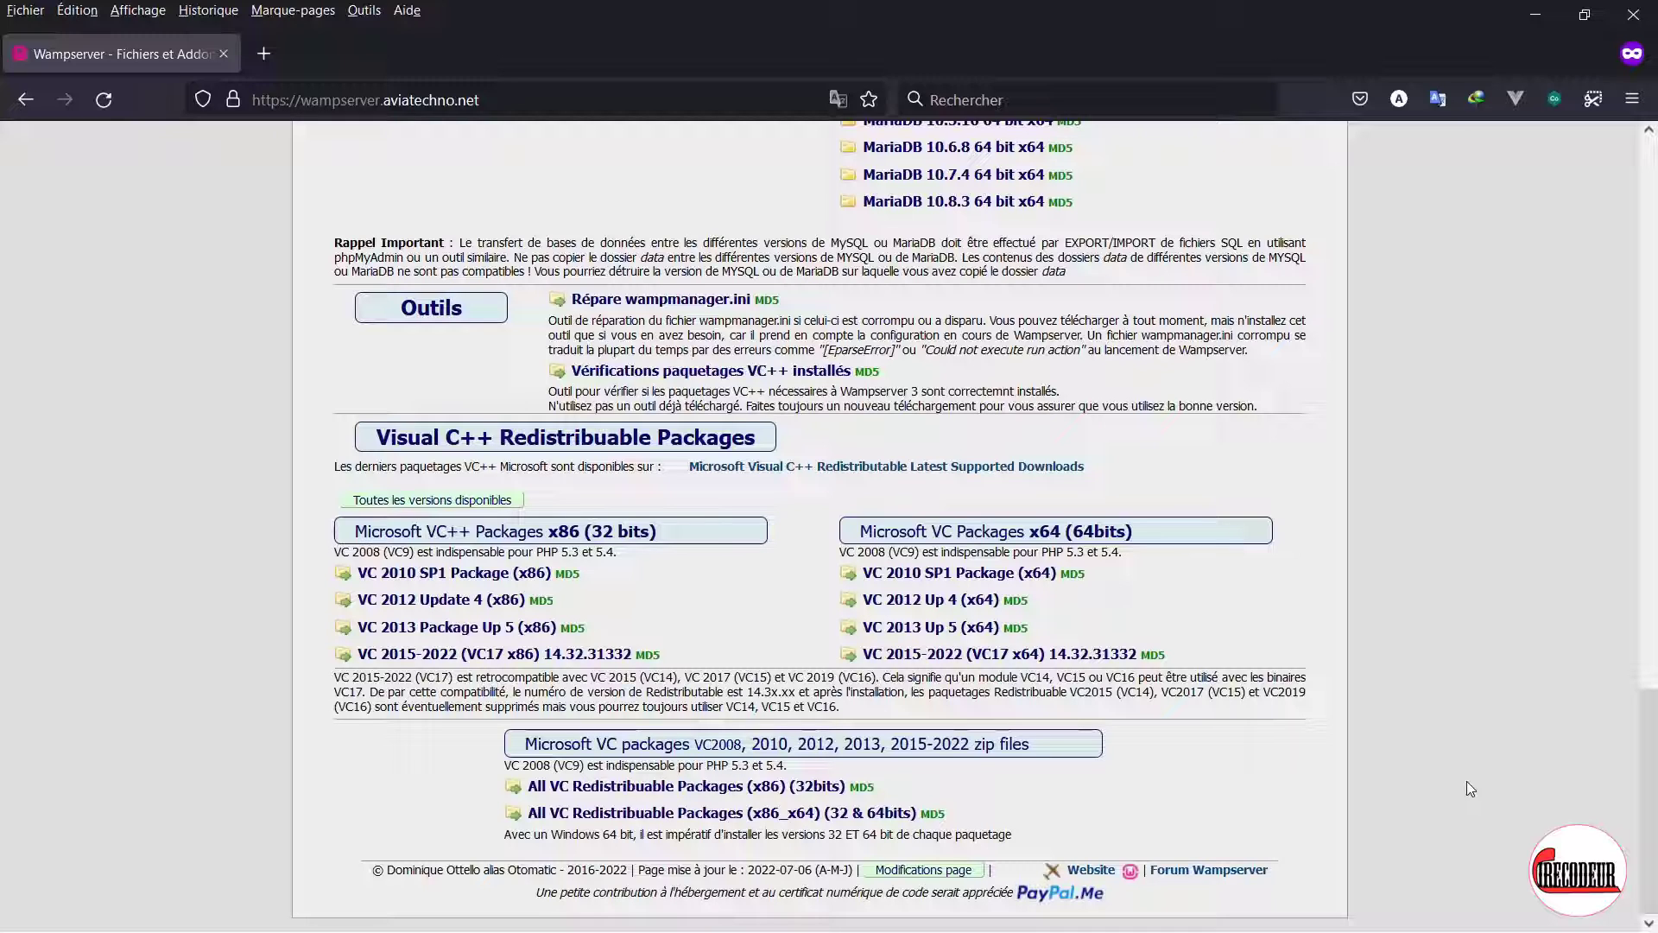
# Step: Open the PHP 8.1.8 [FCGI - CLI] php.ini file from Wampserver's PHP options
pyautogui.click(1392, 915)
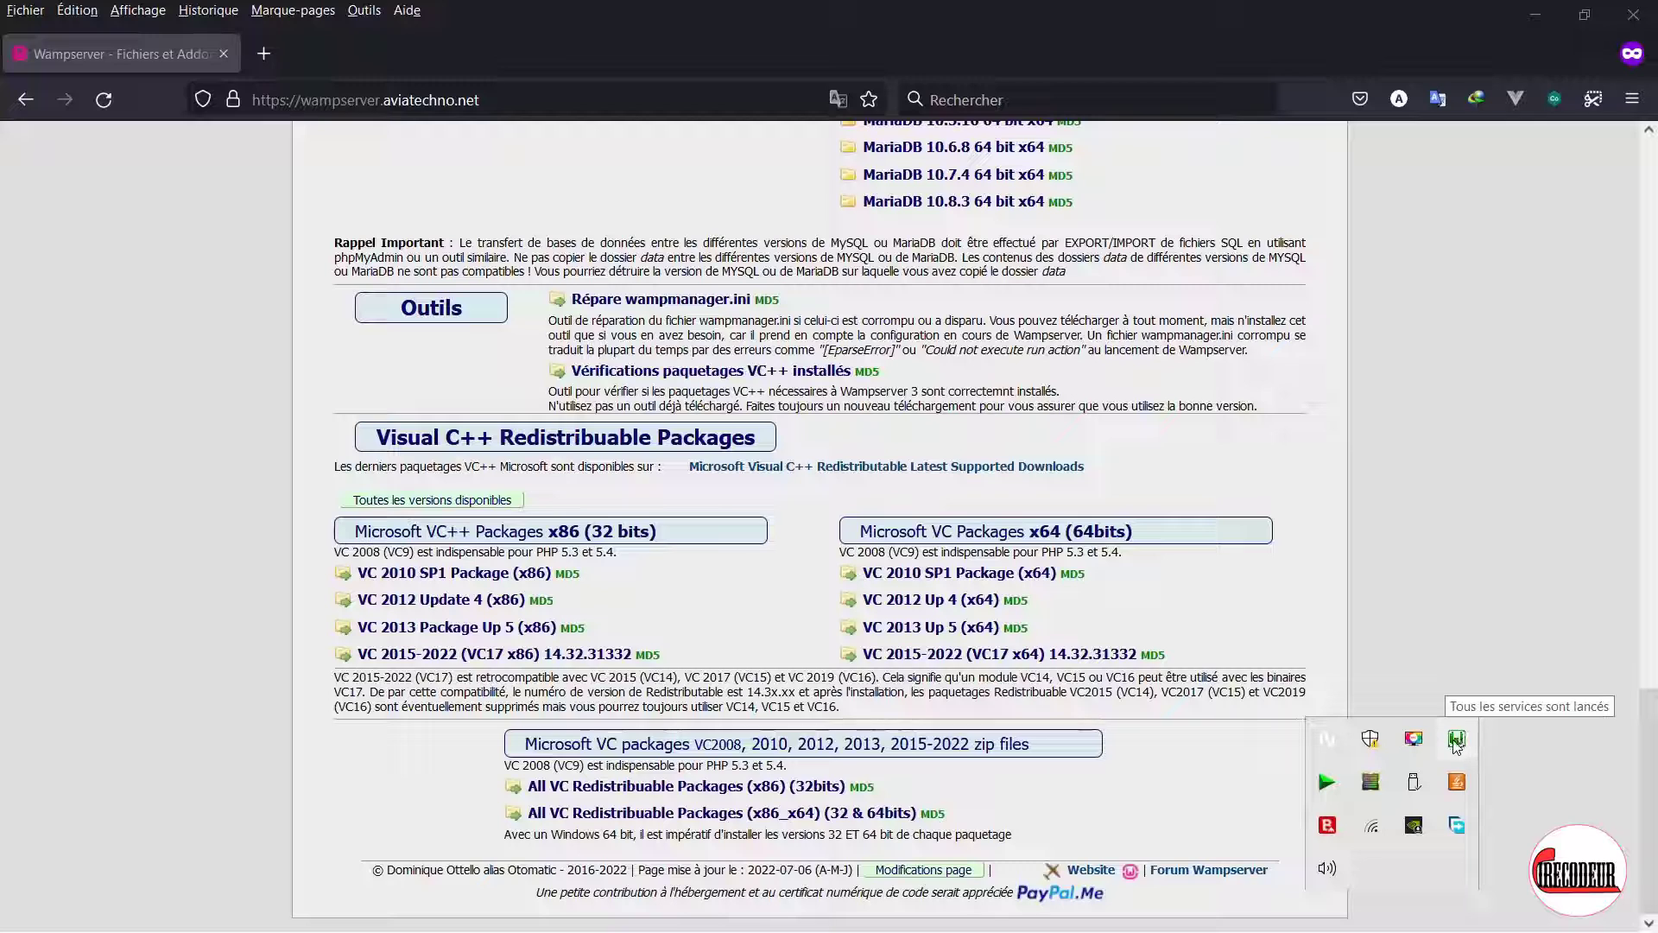
pyautogui.click(1458, 741)
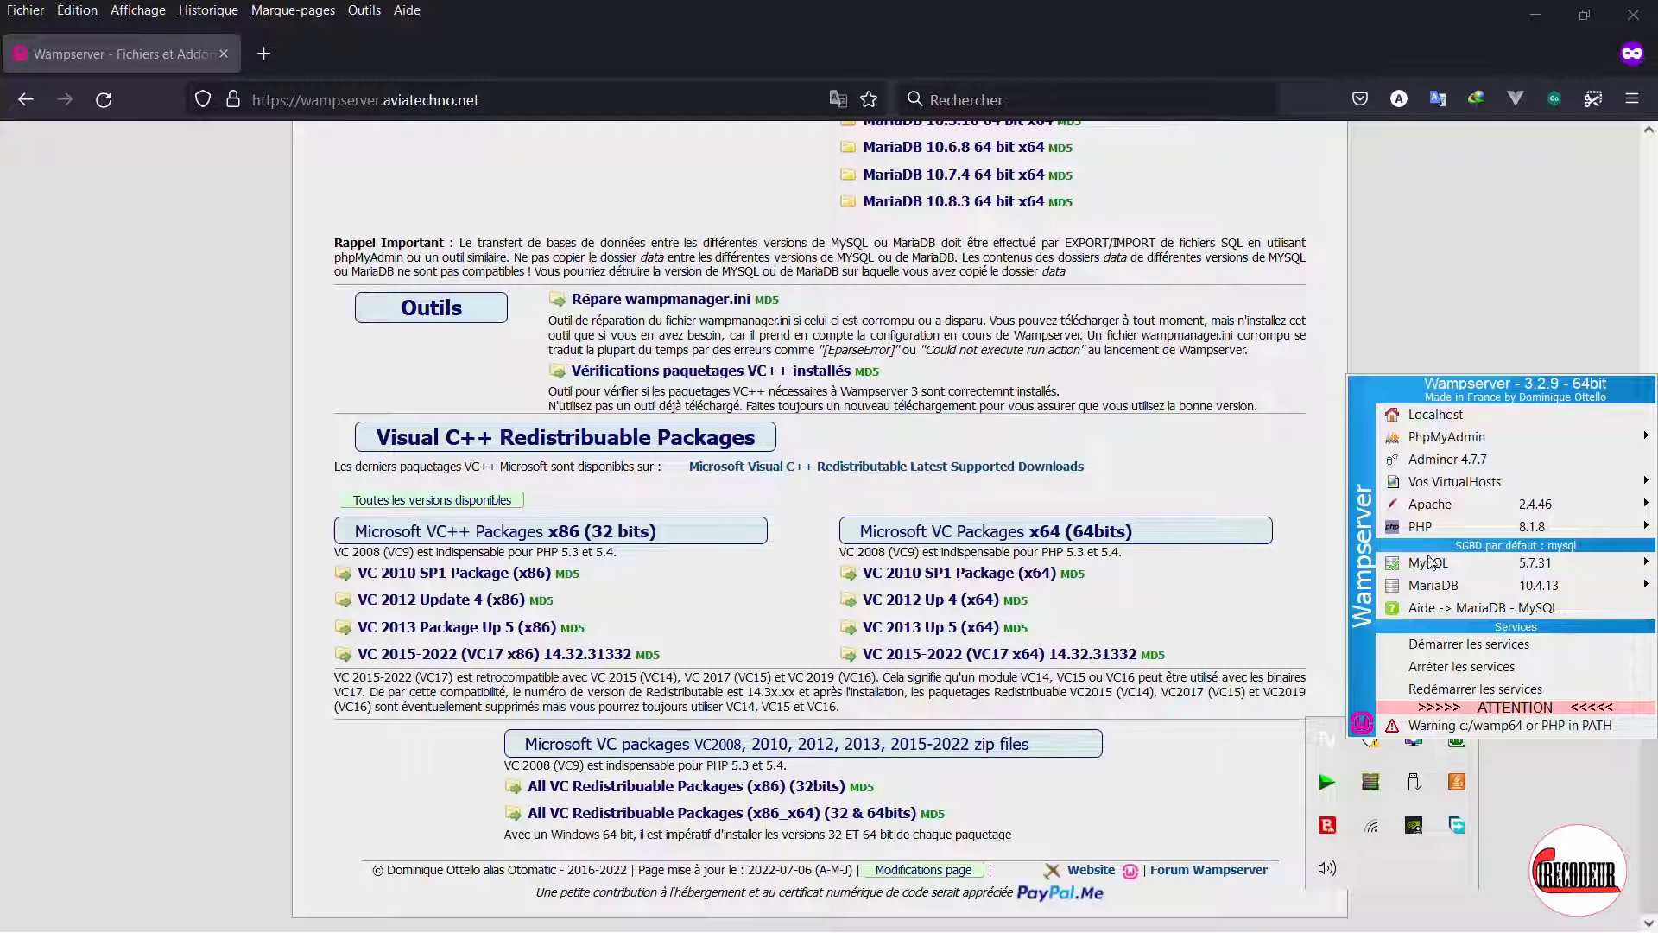
pyautogui.moveTo(1422, 523)
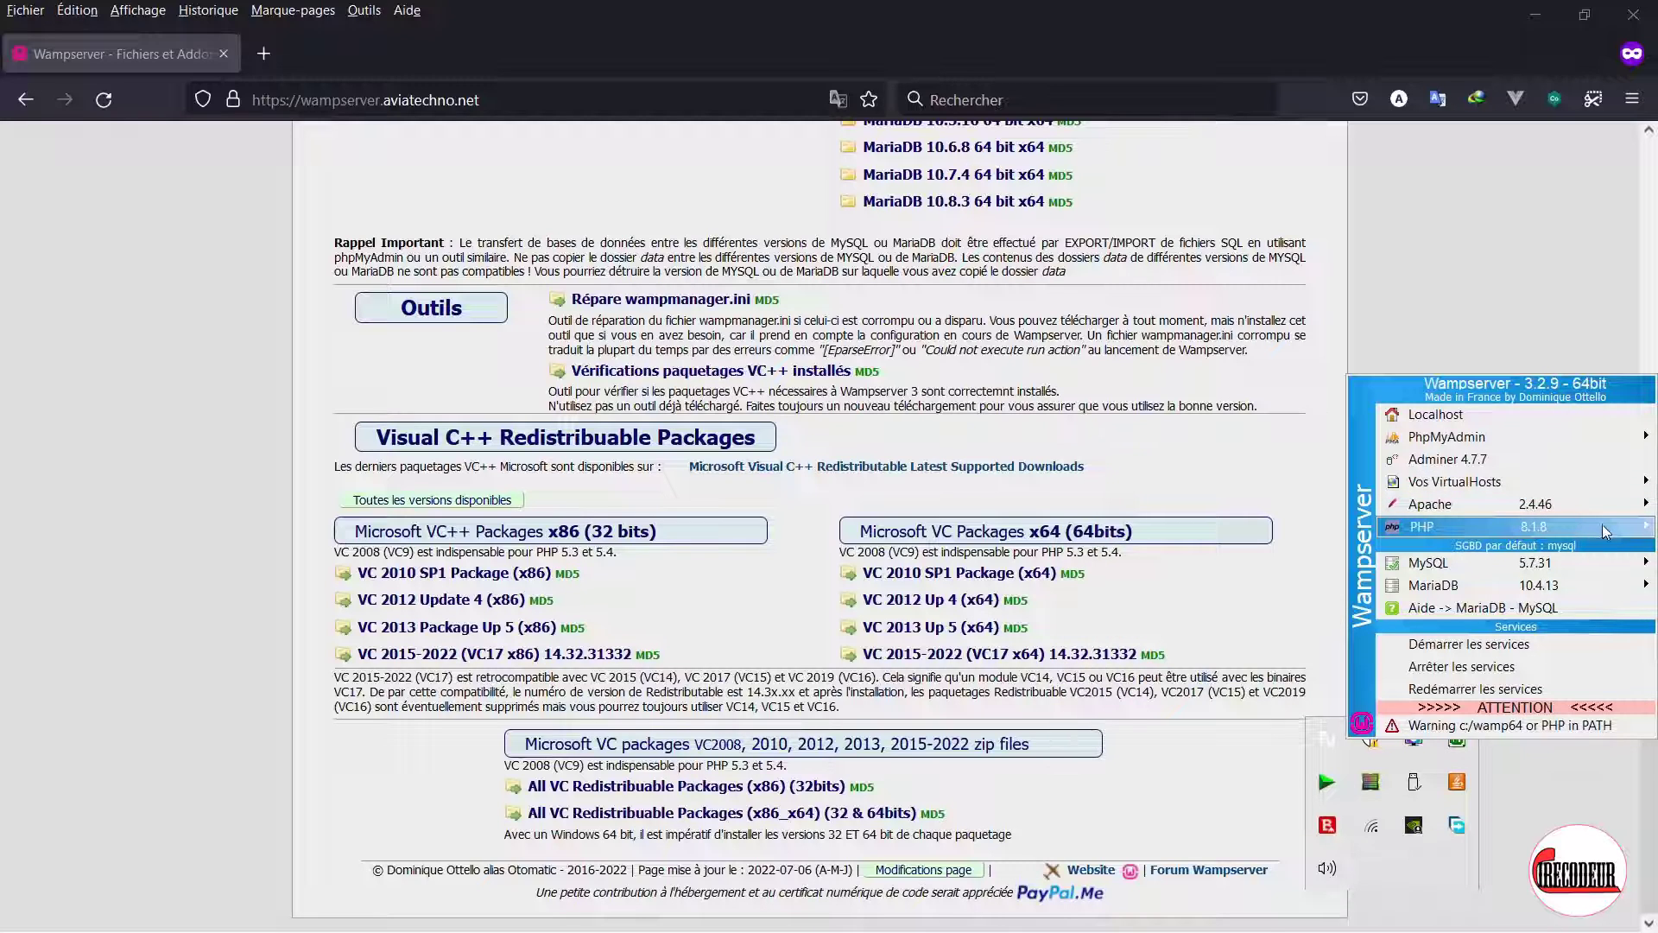
pyautogui.moveTo(1554, 527)
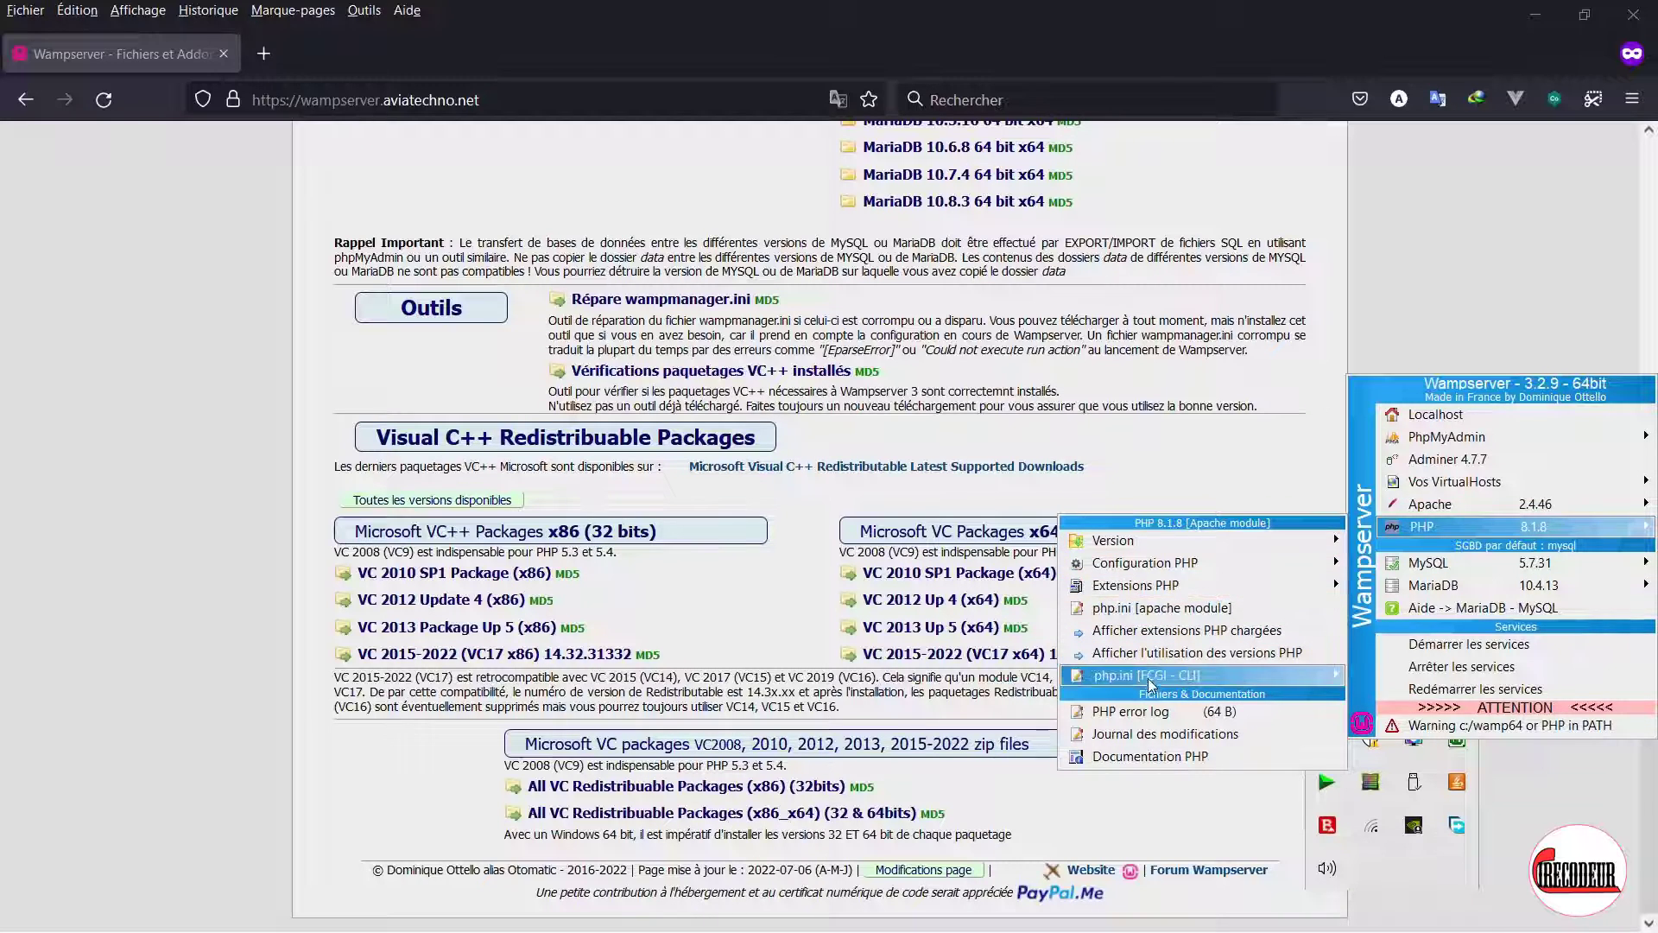
pyautogui.moveTo(1162, 671)
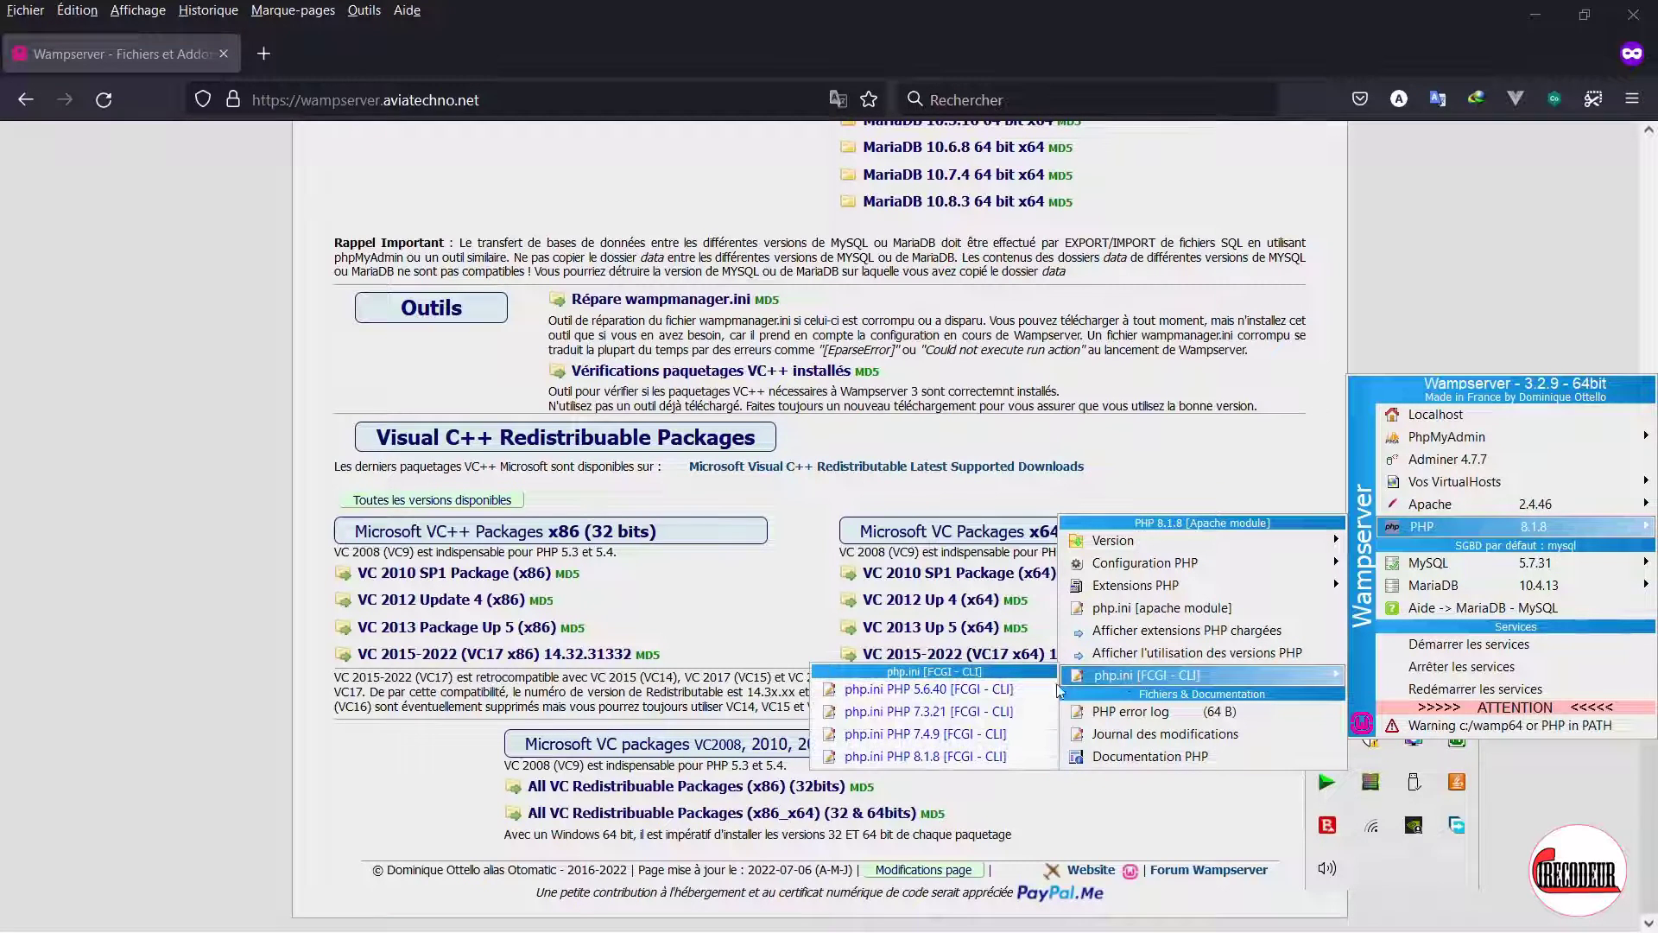
pyautogui.click(926, 754)
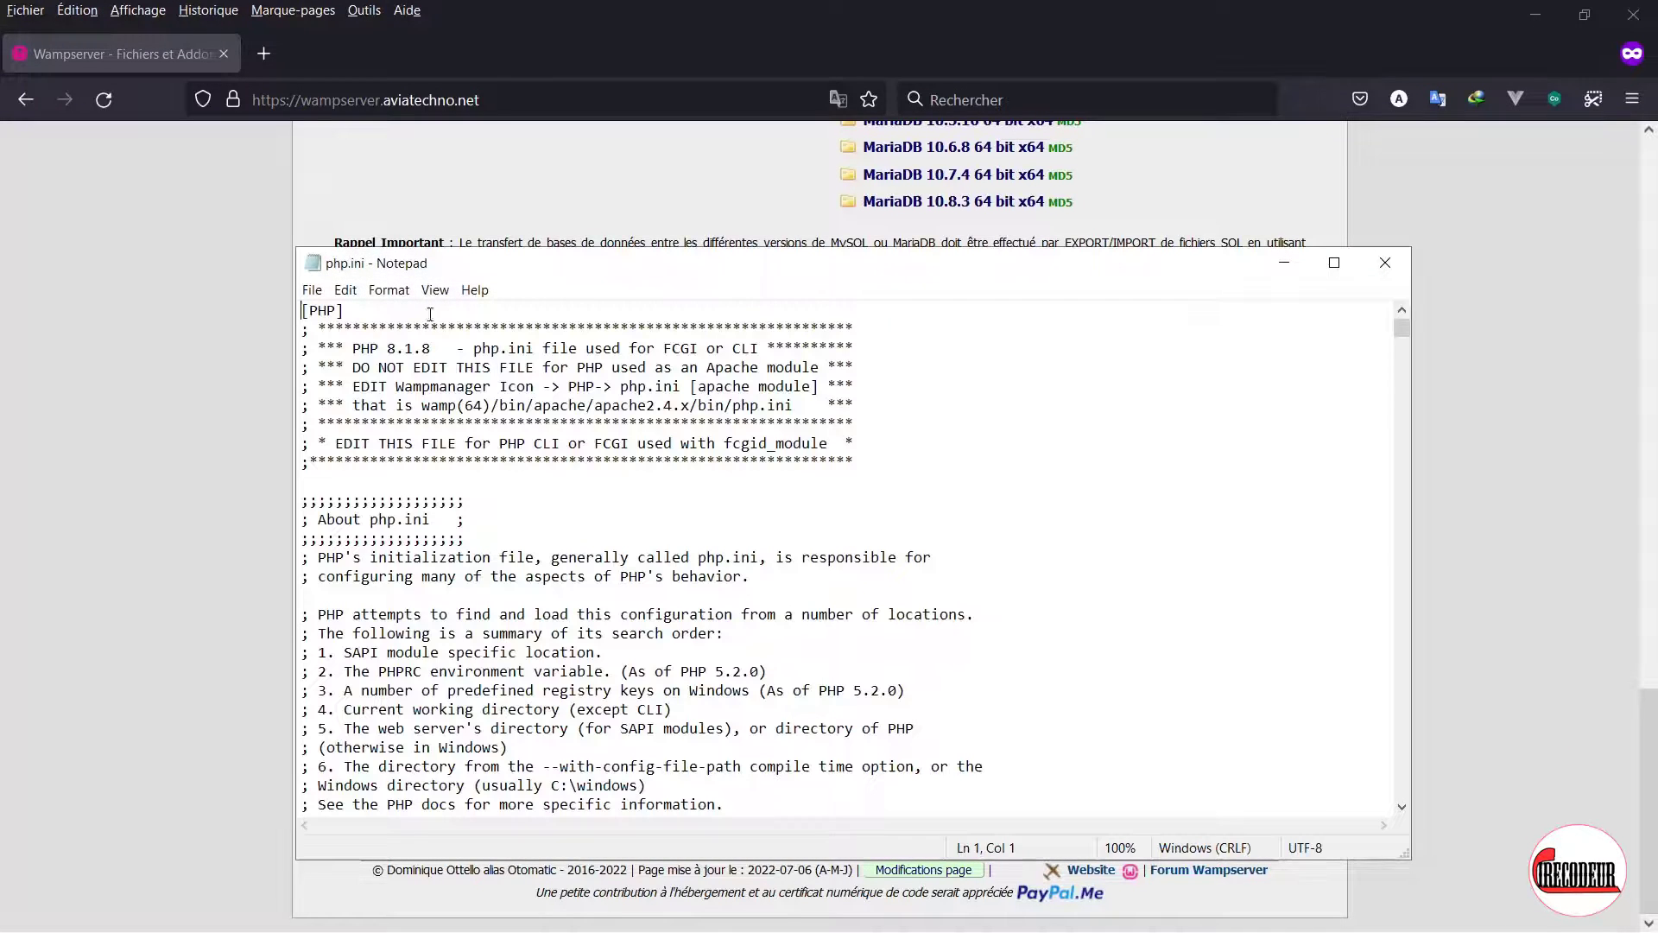
# Step: Copy the folder path C:\wamp64\bin\php\php8.1.8 from php.ini's Save As dialog without saving the file
pyautogui.click(311, 290)
pyautogui.moveTo(332, 294)
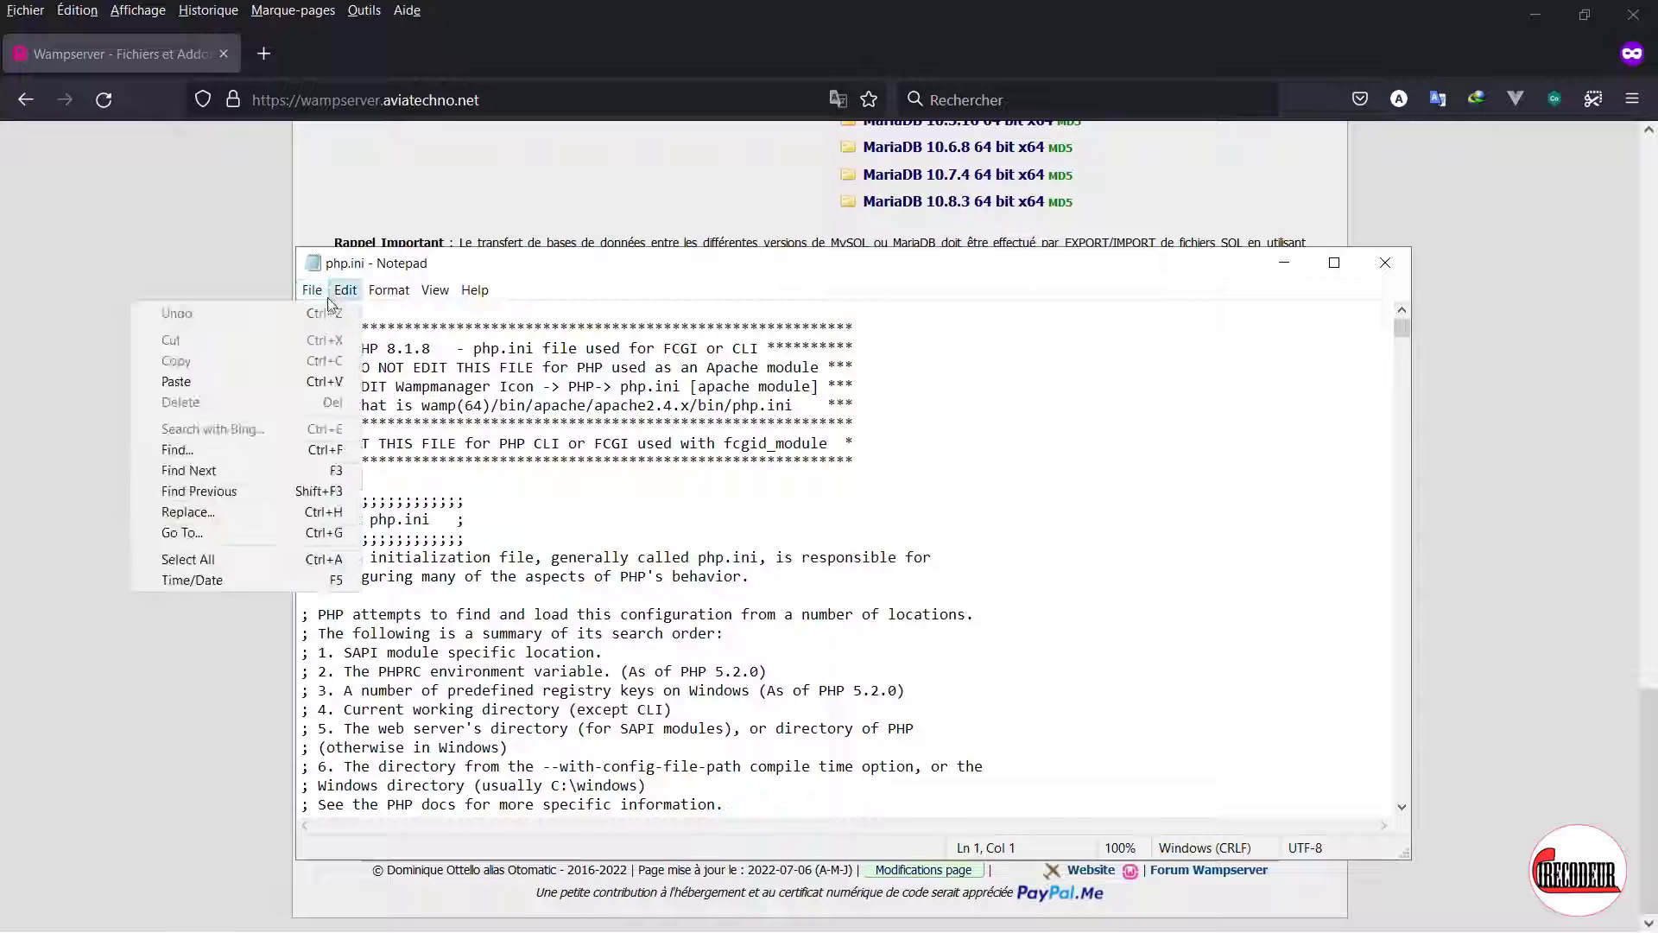
pyautogui.click(164, 396)
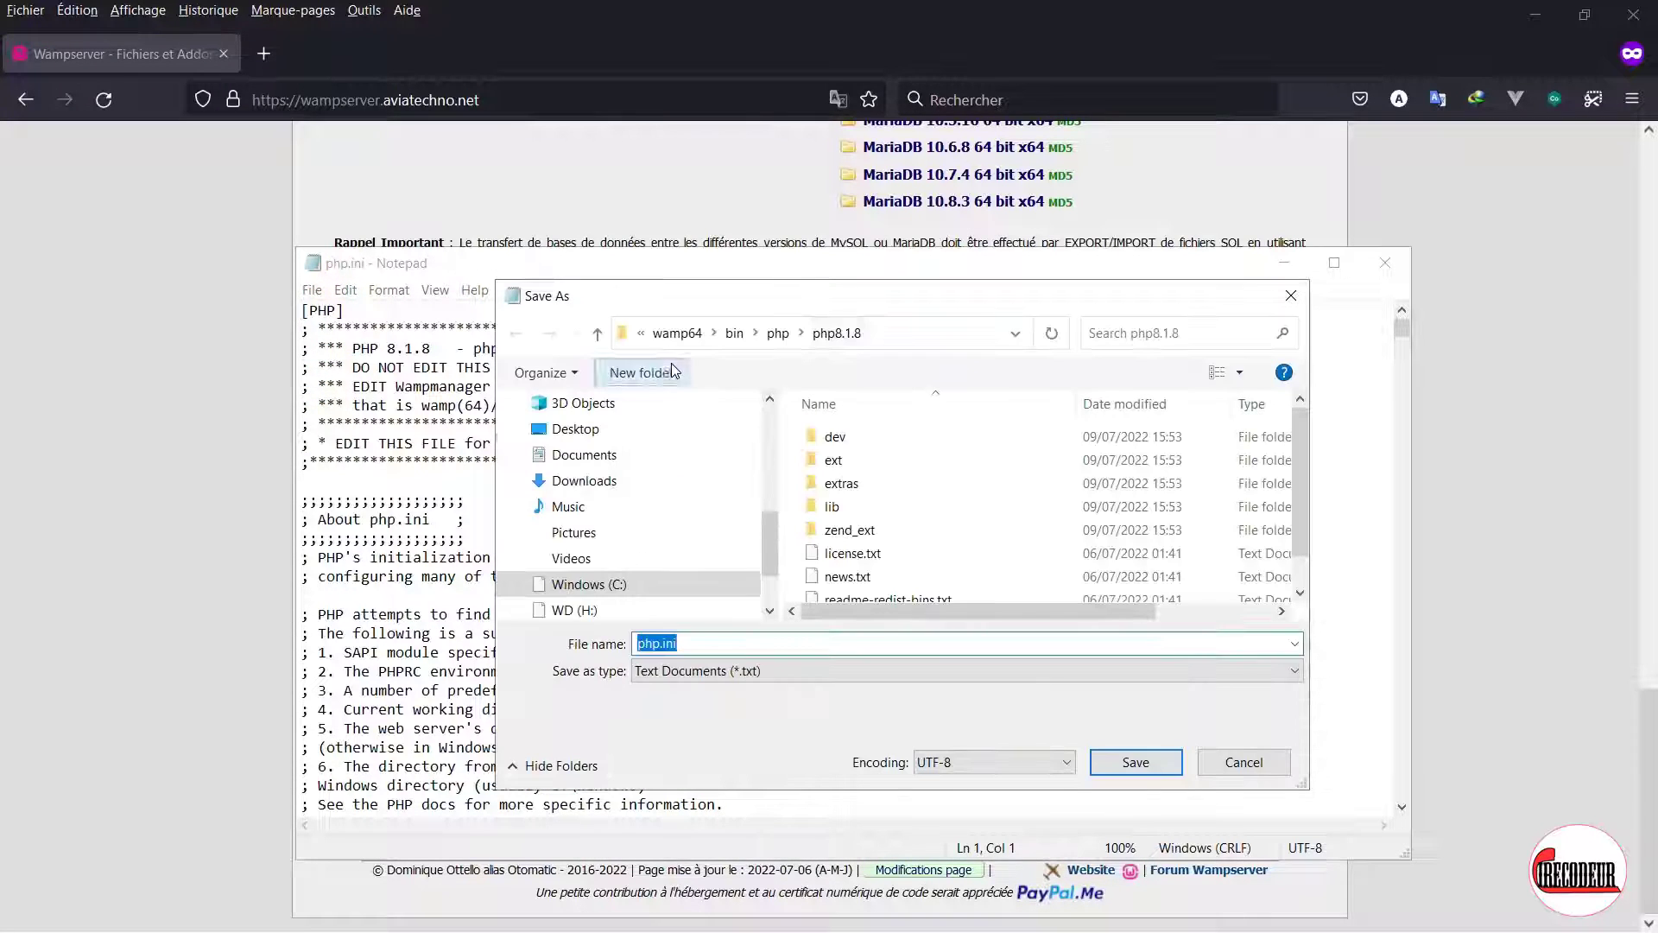
pyautogui.click(933, 337)
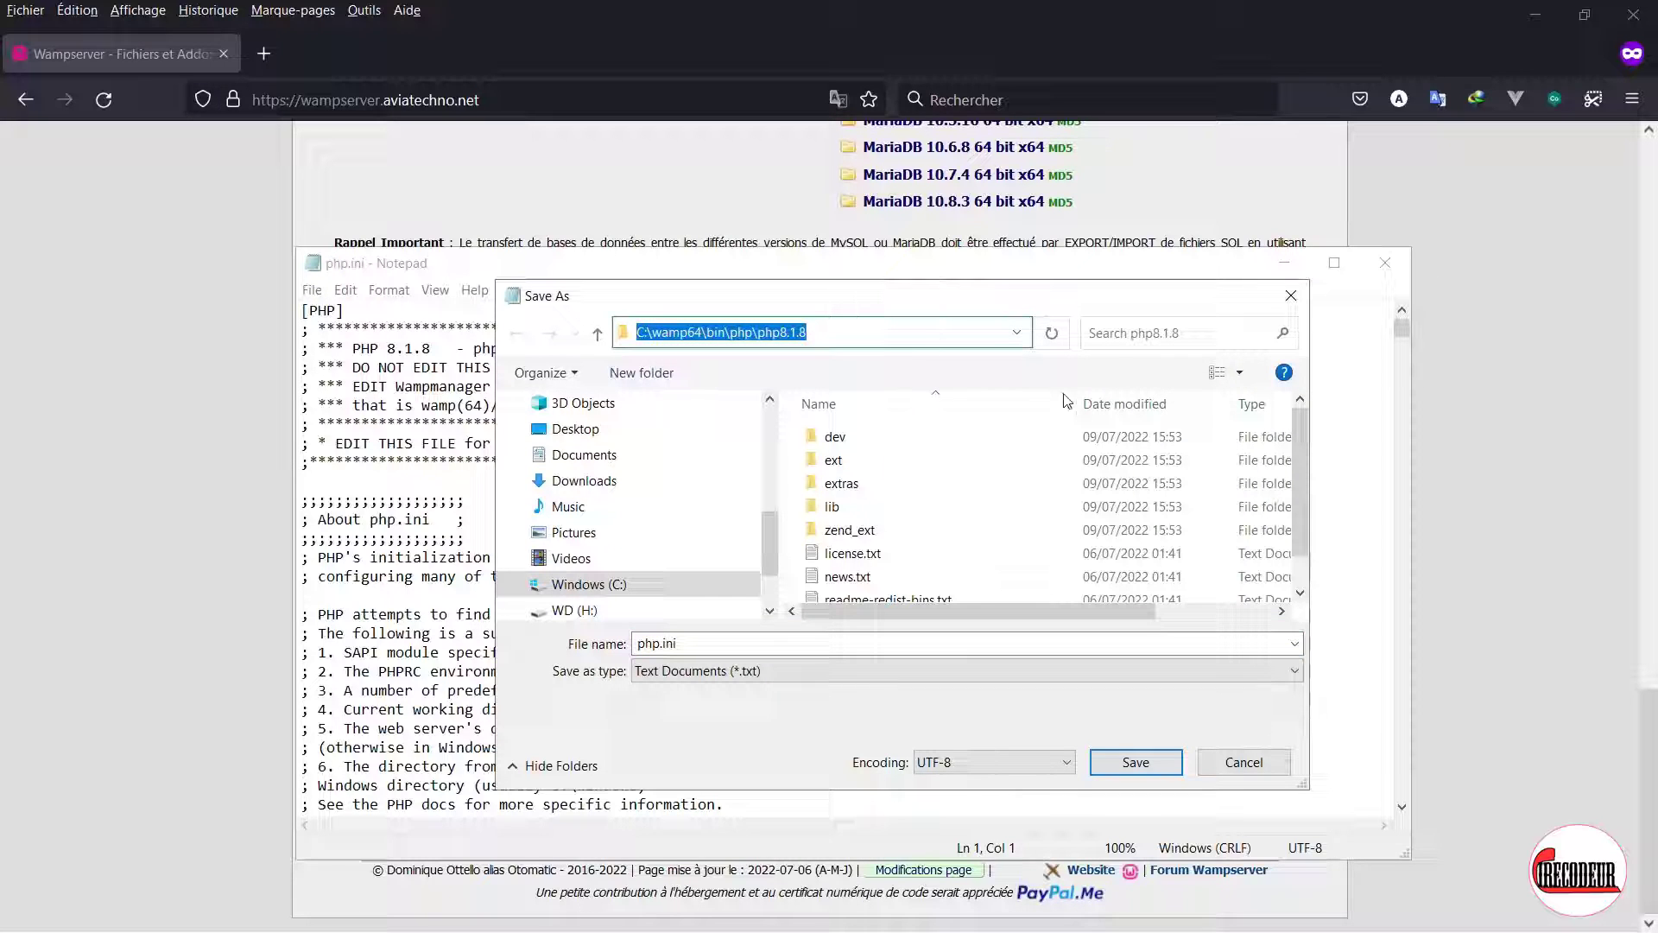
pyautogui.click(865, 331)
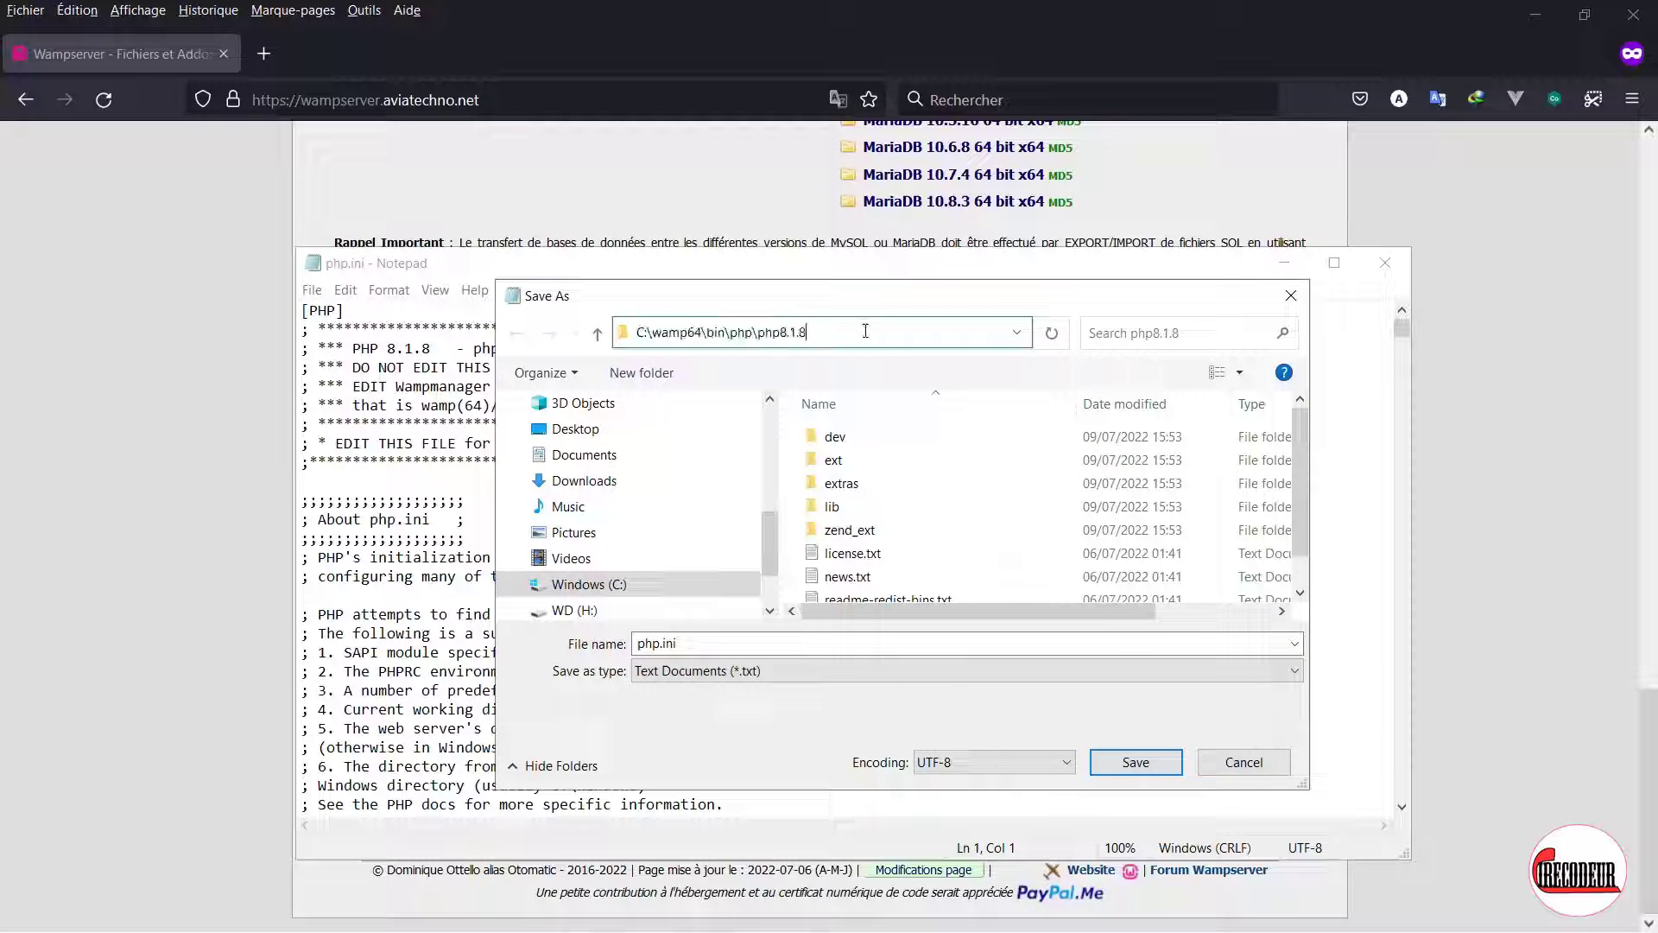
pyautogui.moveTo(864, 331); pyautogui.dragTo(542, 311)
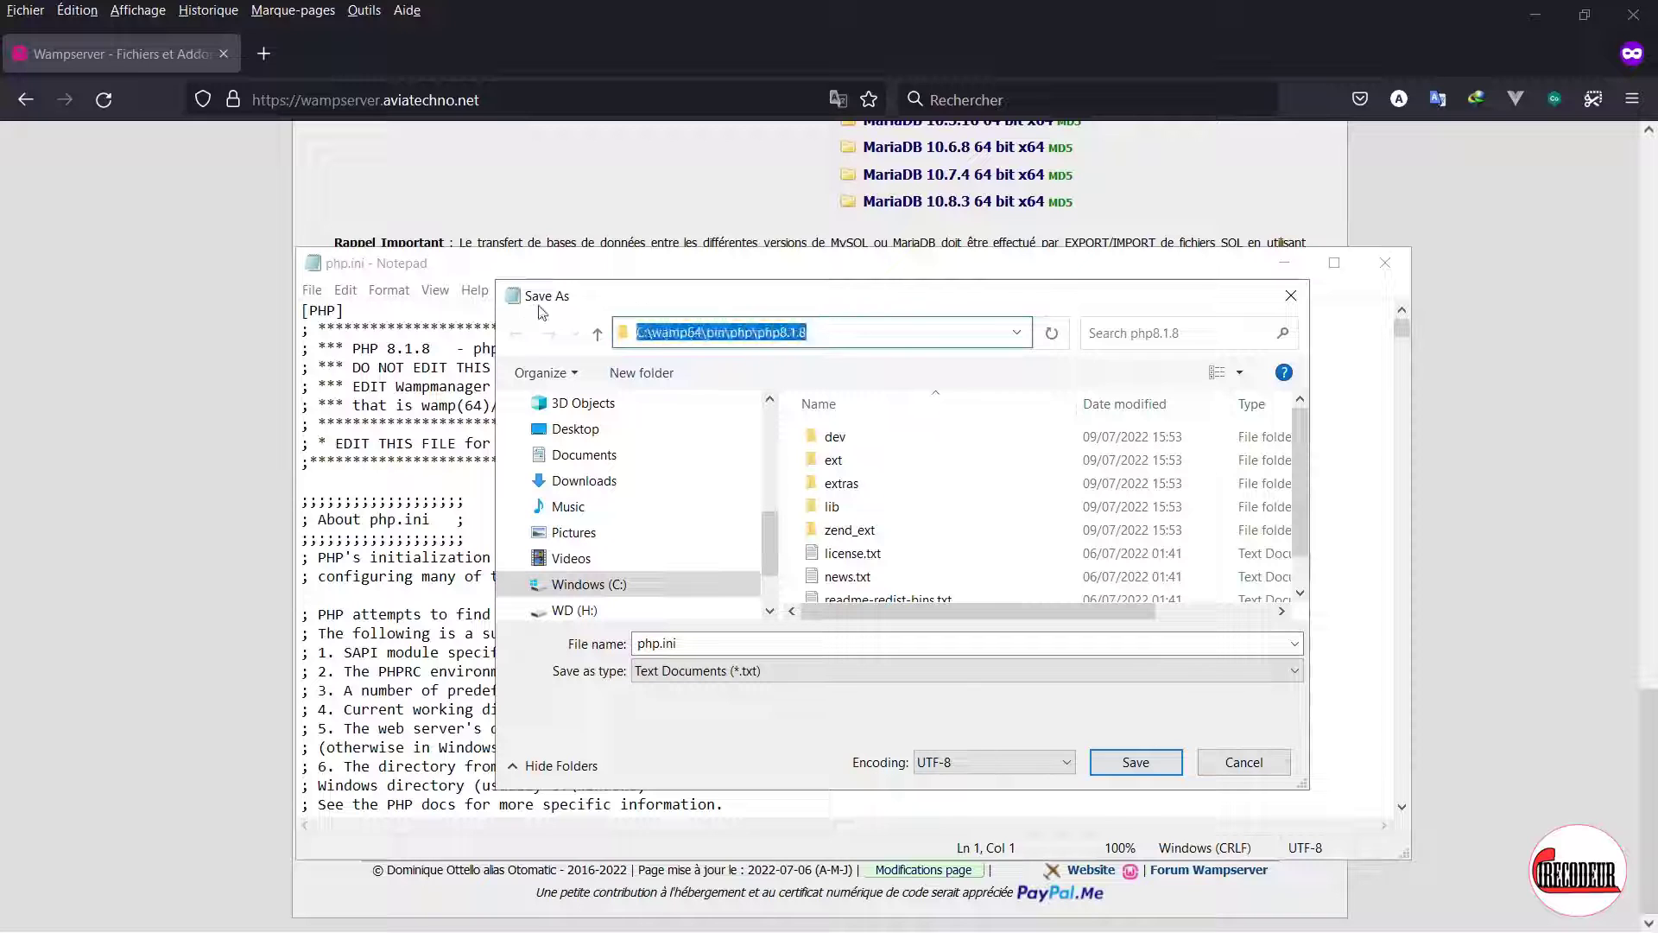
pyautogui.click(1243, 764)
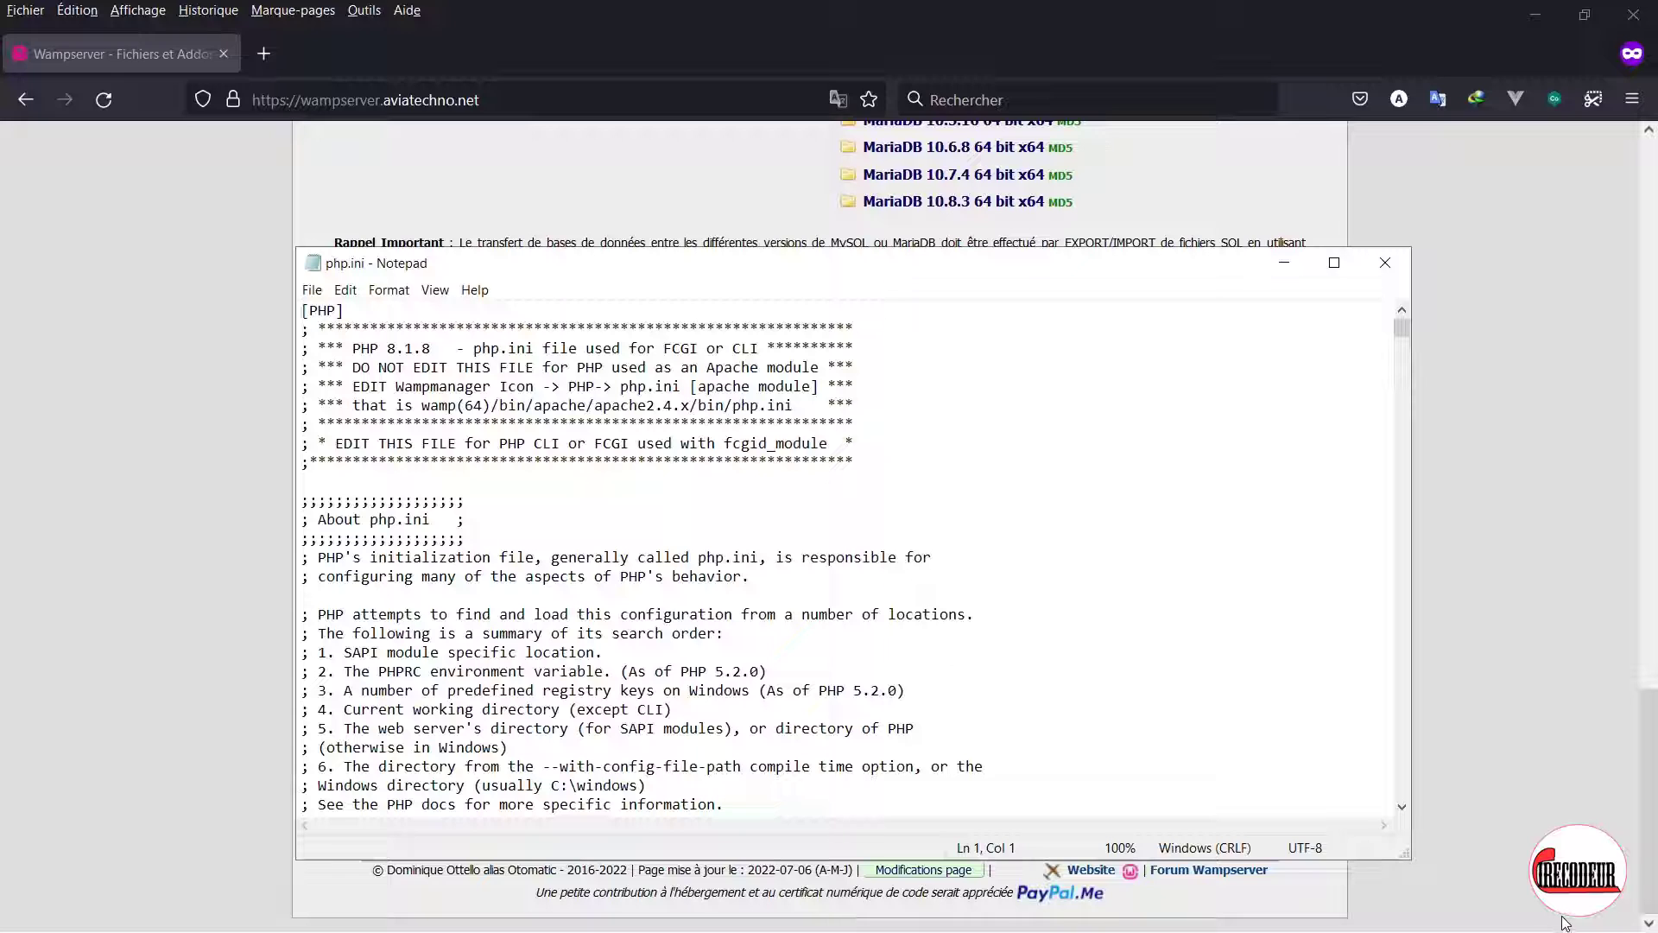
# Step: Open the copied folder C:\wamp64\bin\php\php8.1.8 in a new File Explorer window and maximize it
pyautogui.press('super+e')
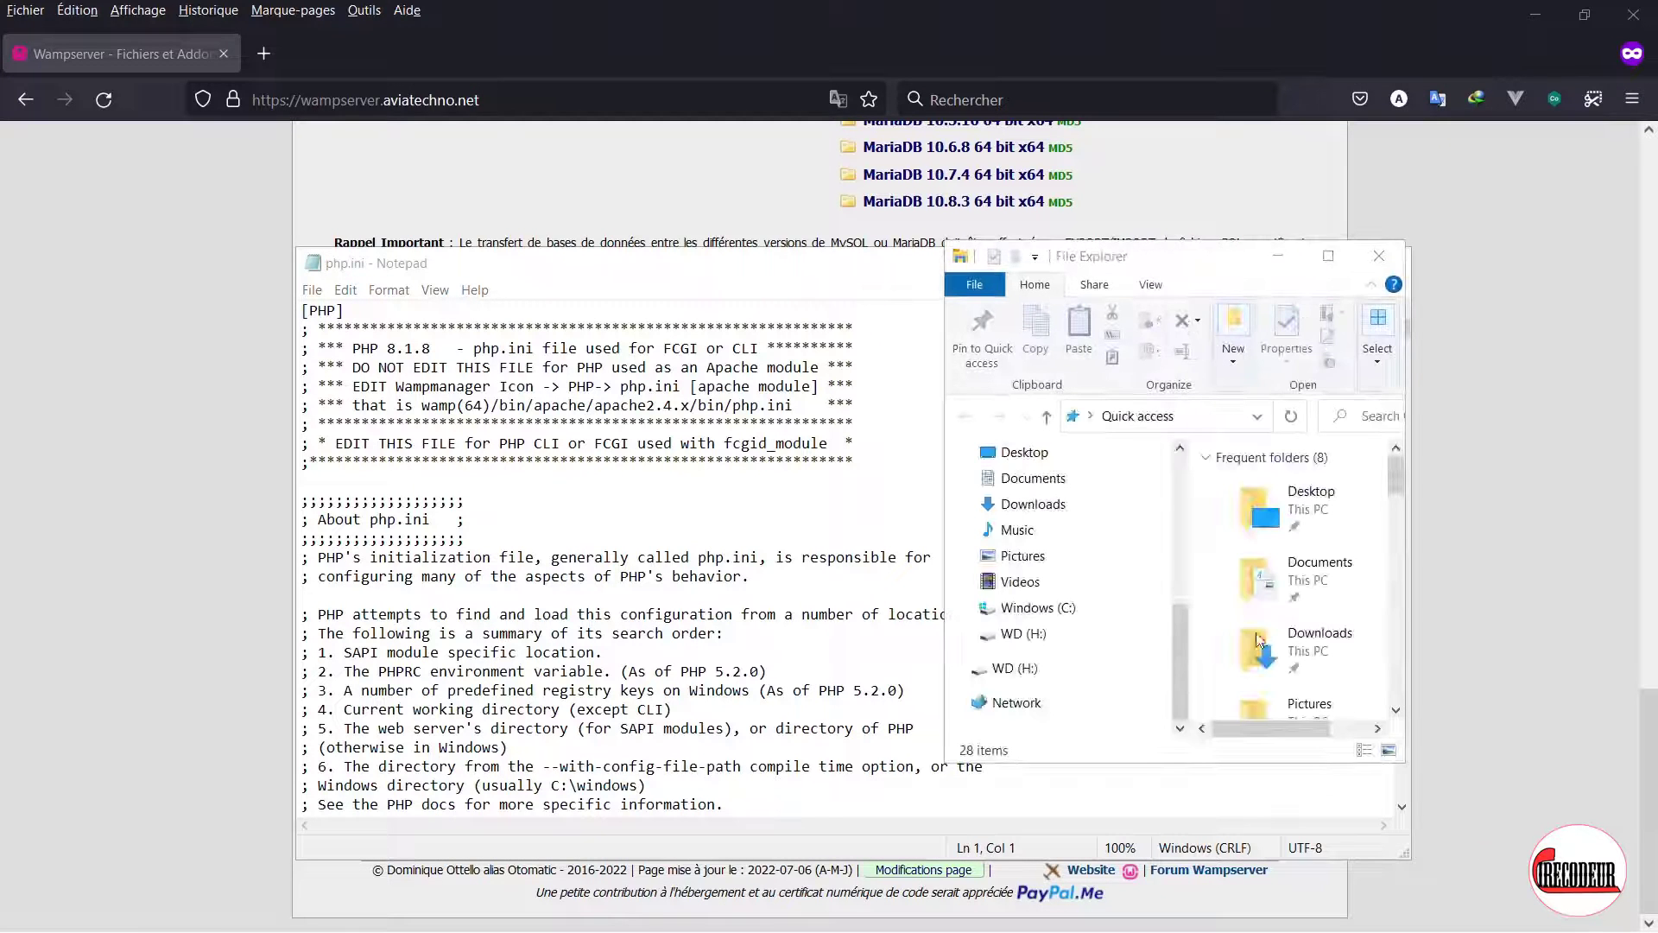
pyautogui.click(1192, 415)
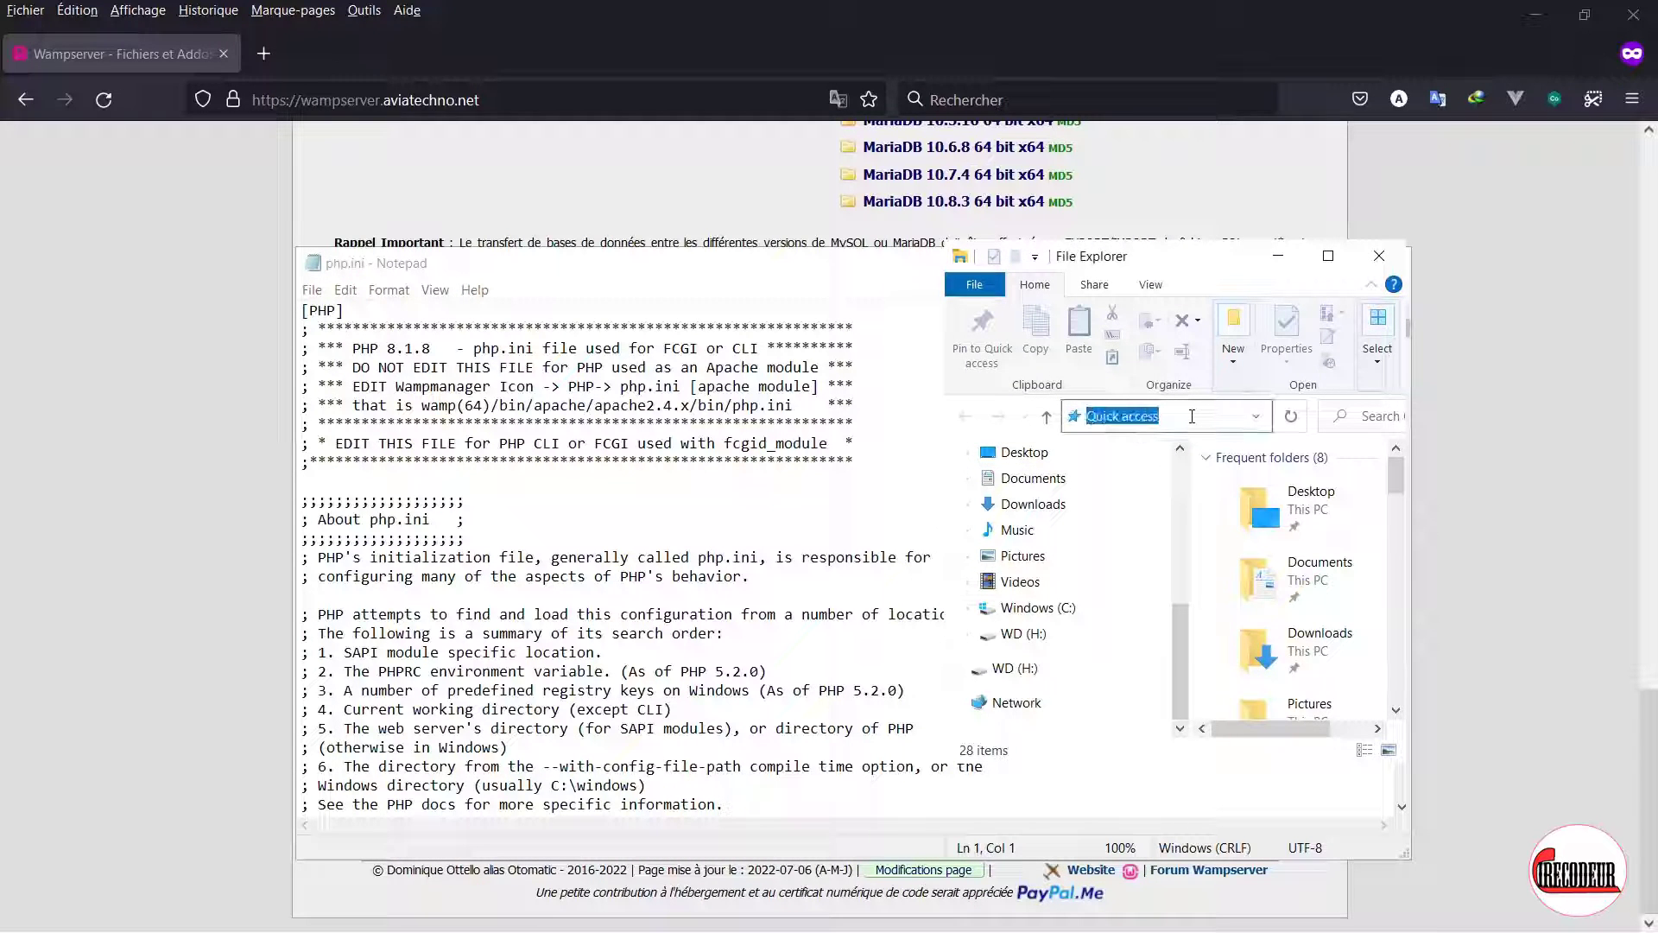
pyautogui.hotkey('ctrl', 'v')
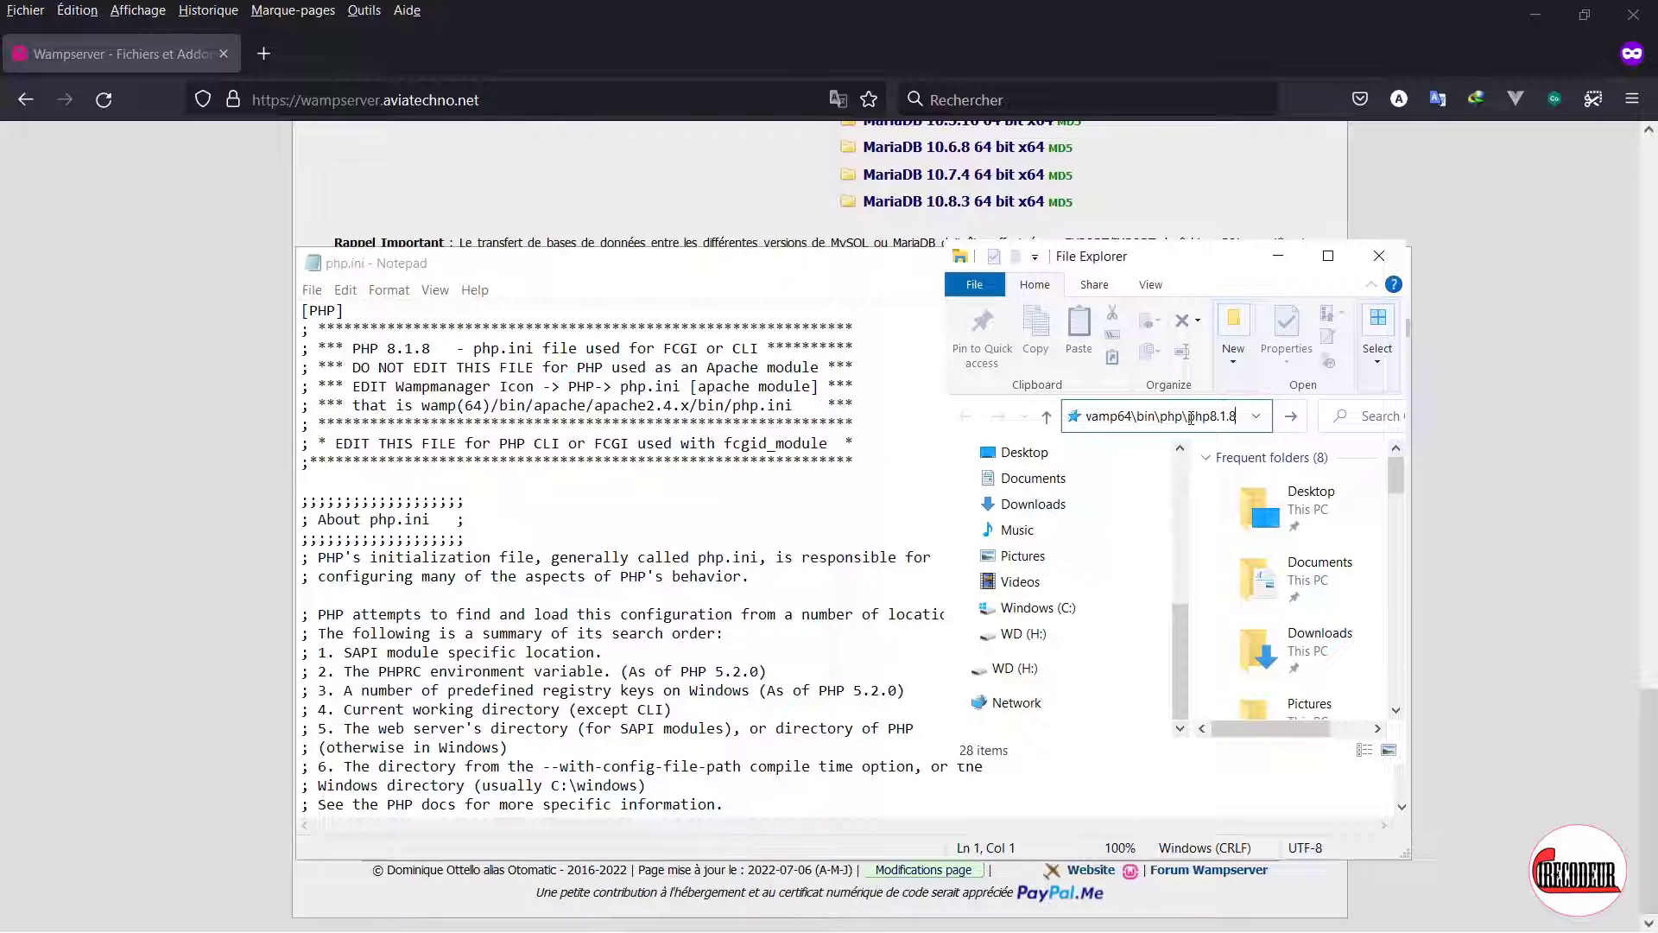
pyautogui.press('Return')
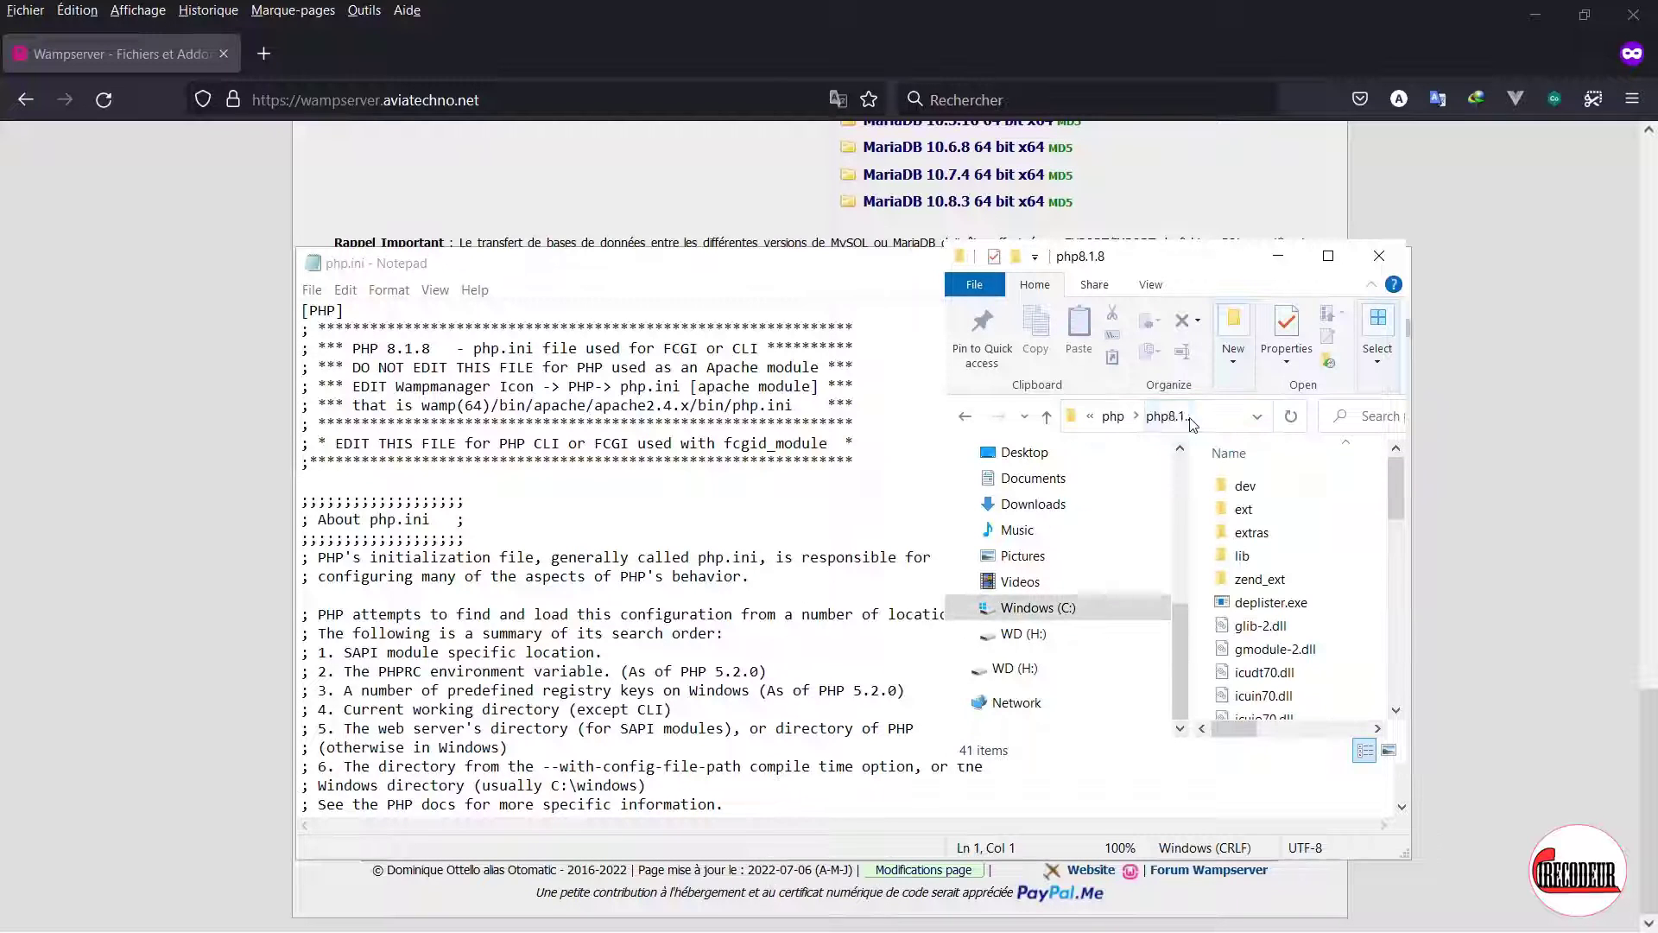
pyautogui.click(1339, 263)
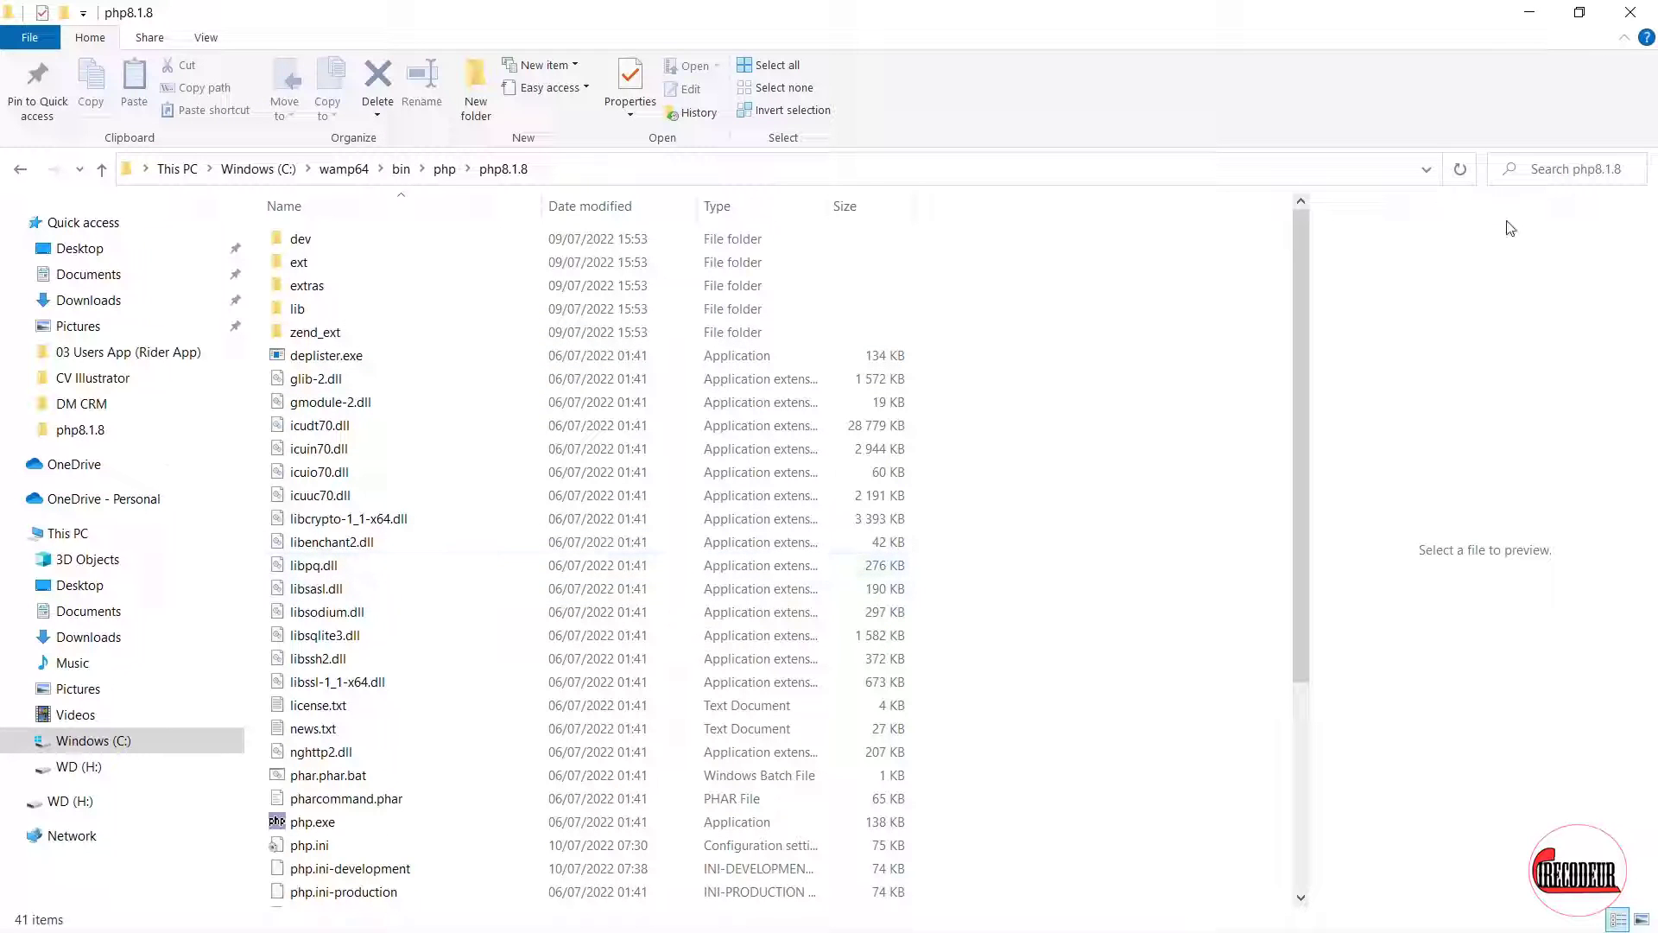
# Step: Look through the files in the php8.1.8 folder and go to its parent php folder
pyautogui.moveTo(1293, 247); pyautogui.dragTo(1331, 429)
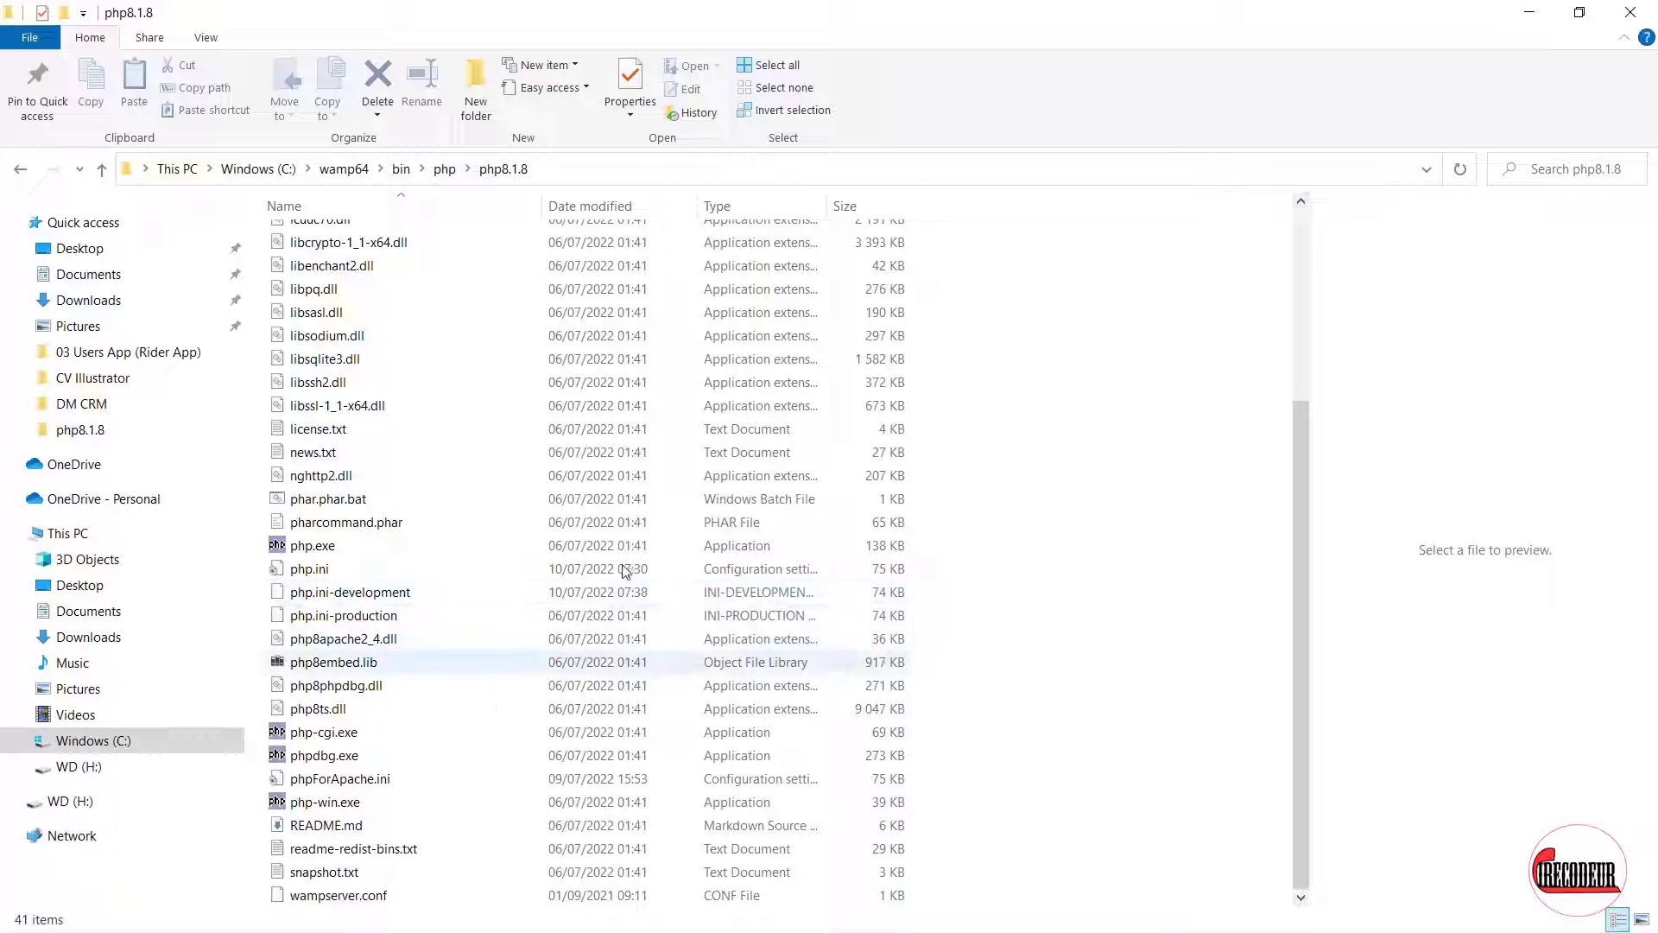
pyautogui.click(444, 170)
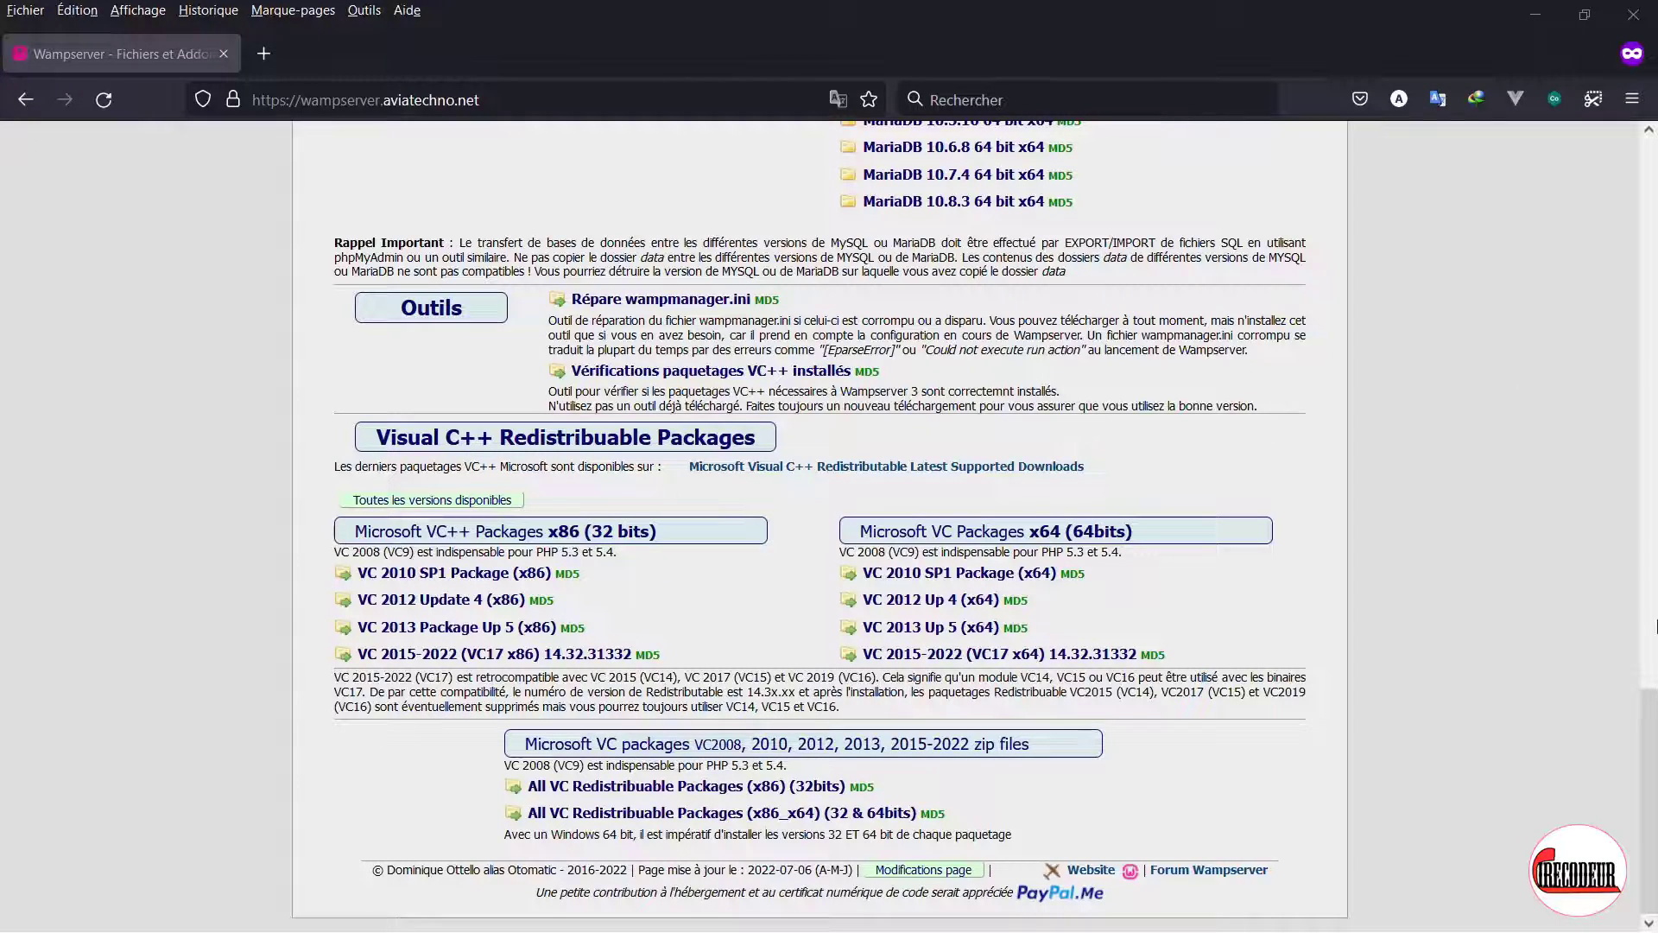
# Step: Go back to the PHP and MySQL addon lists on the Wampserver page
pyautogui.scroll(12, 1596, 453)
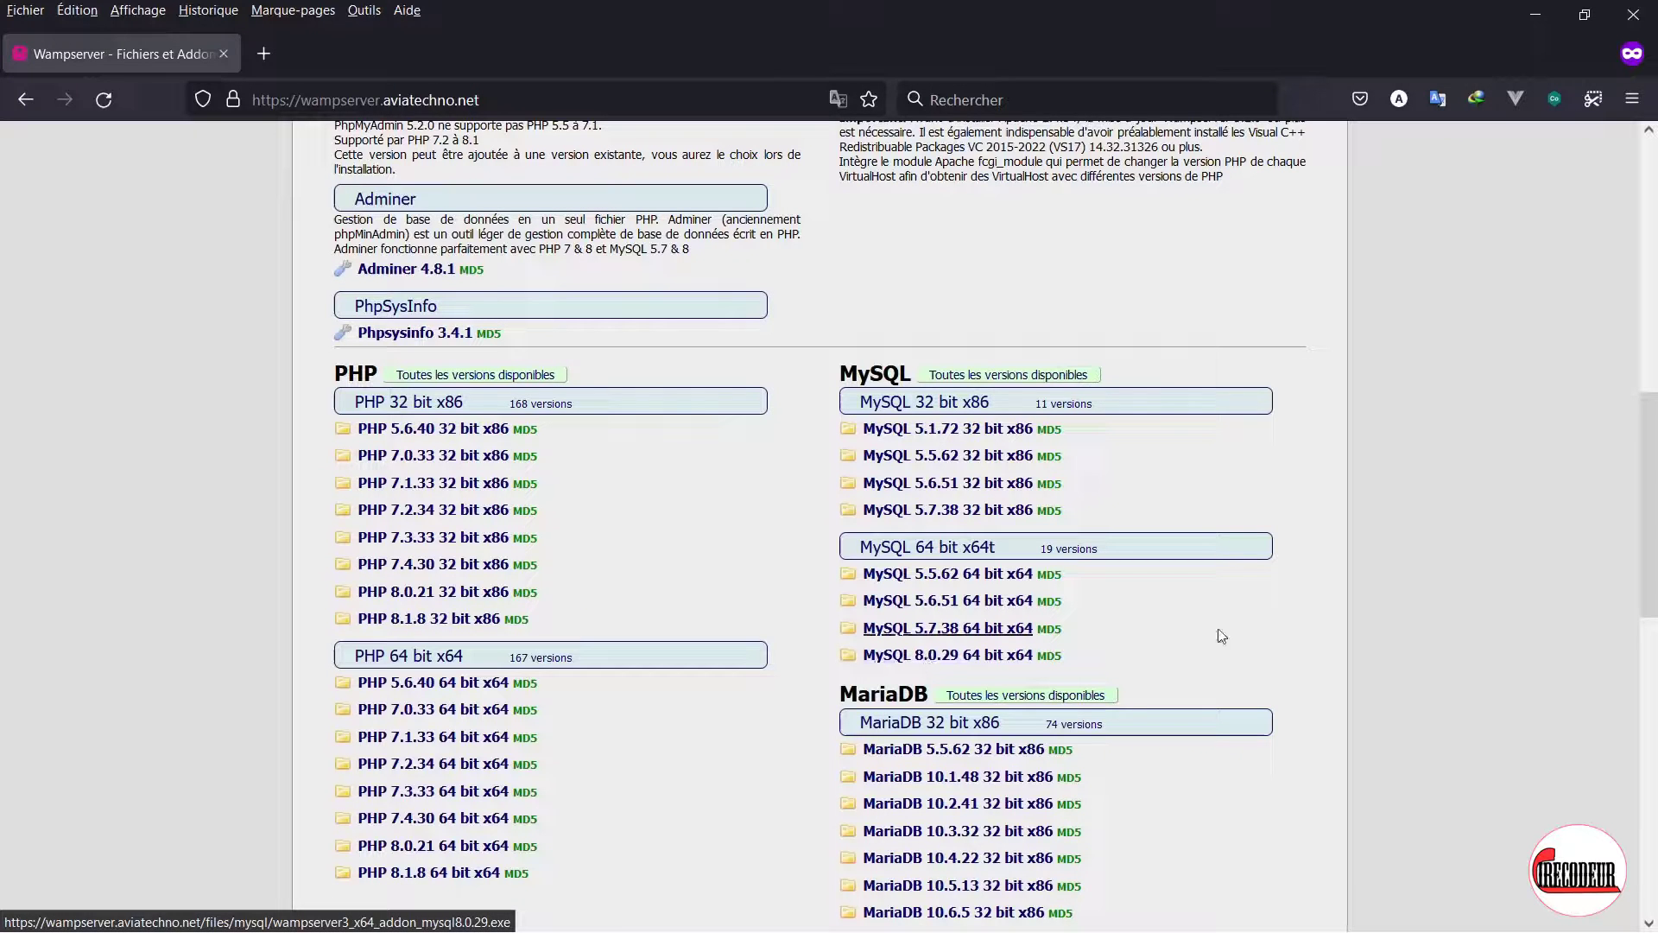
# Step: Fetch the MySQL 8.0.29 64 bit x64 addon using the existing complete download and launch its installer
pyautogui.scroll(-2, 1209, 633)
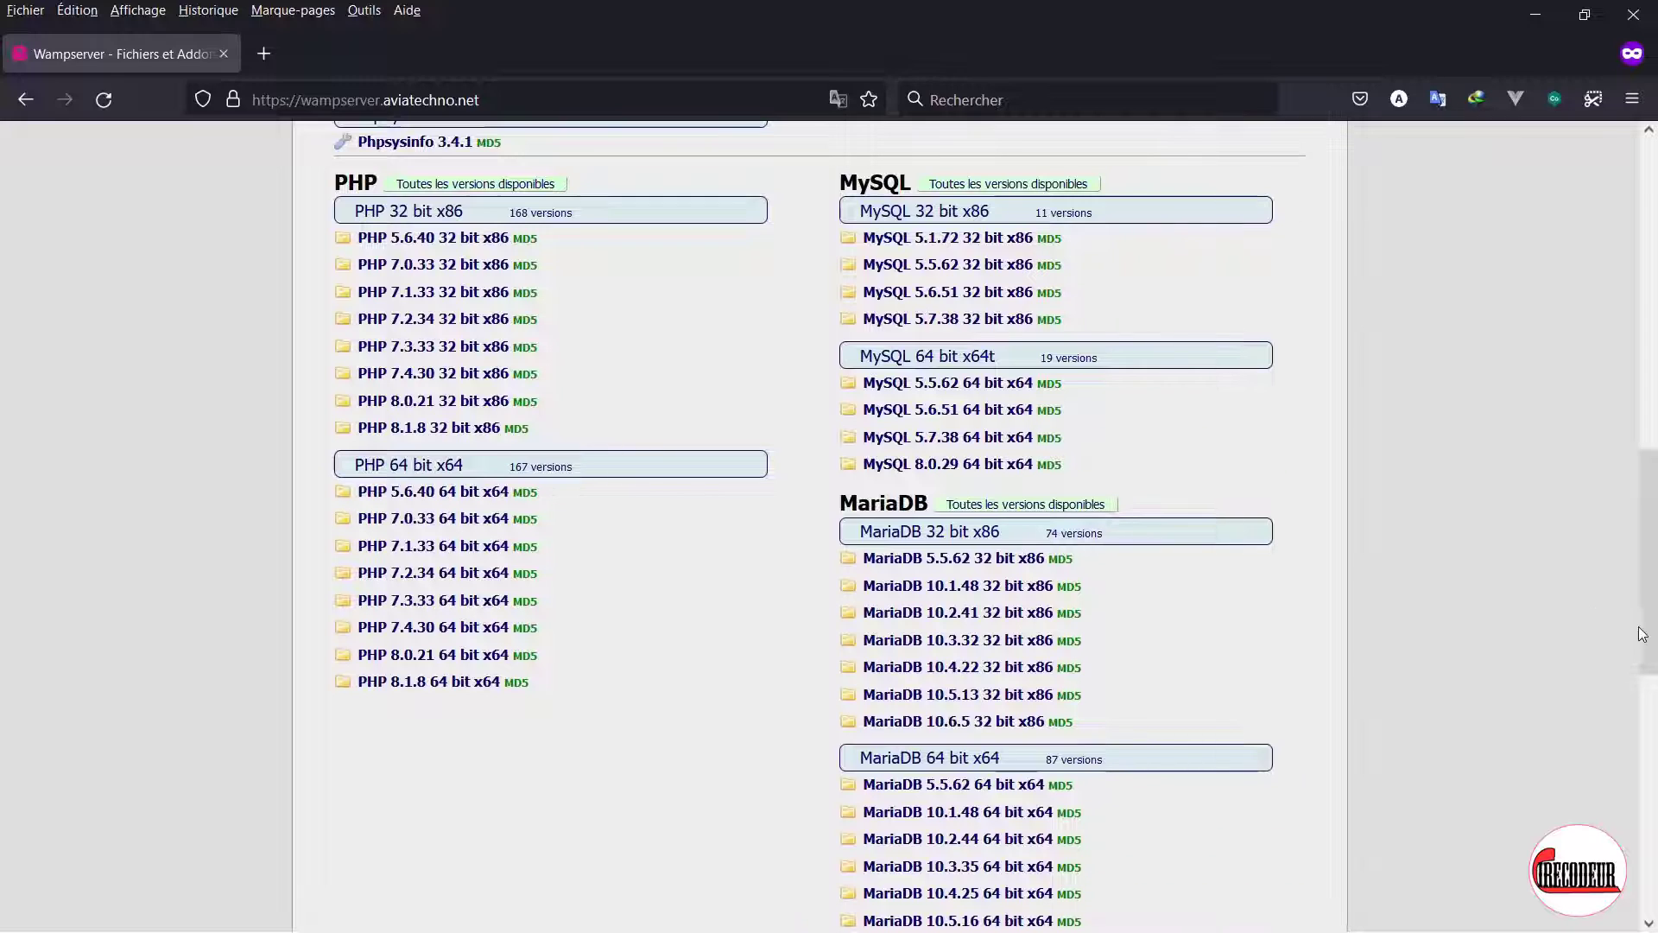
pyautogui.scroll(-2, 1652, 740)
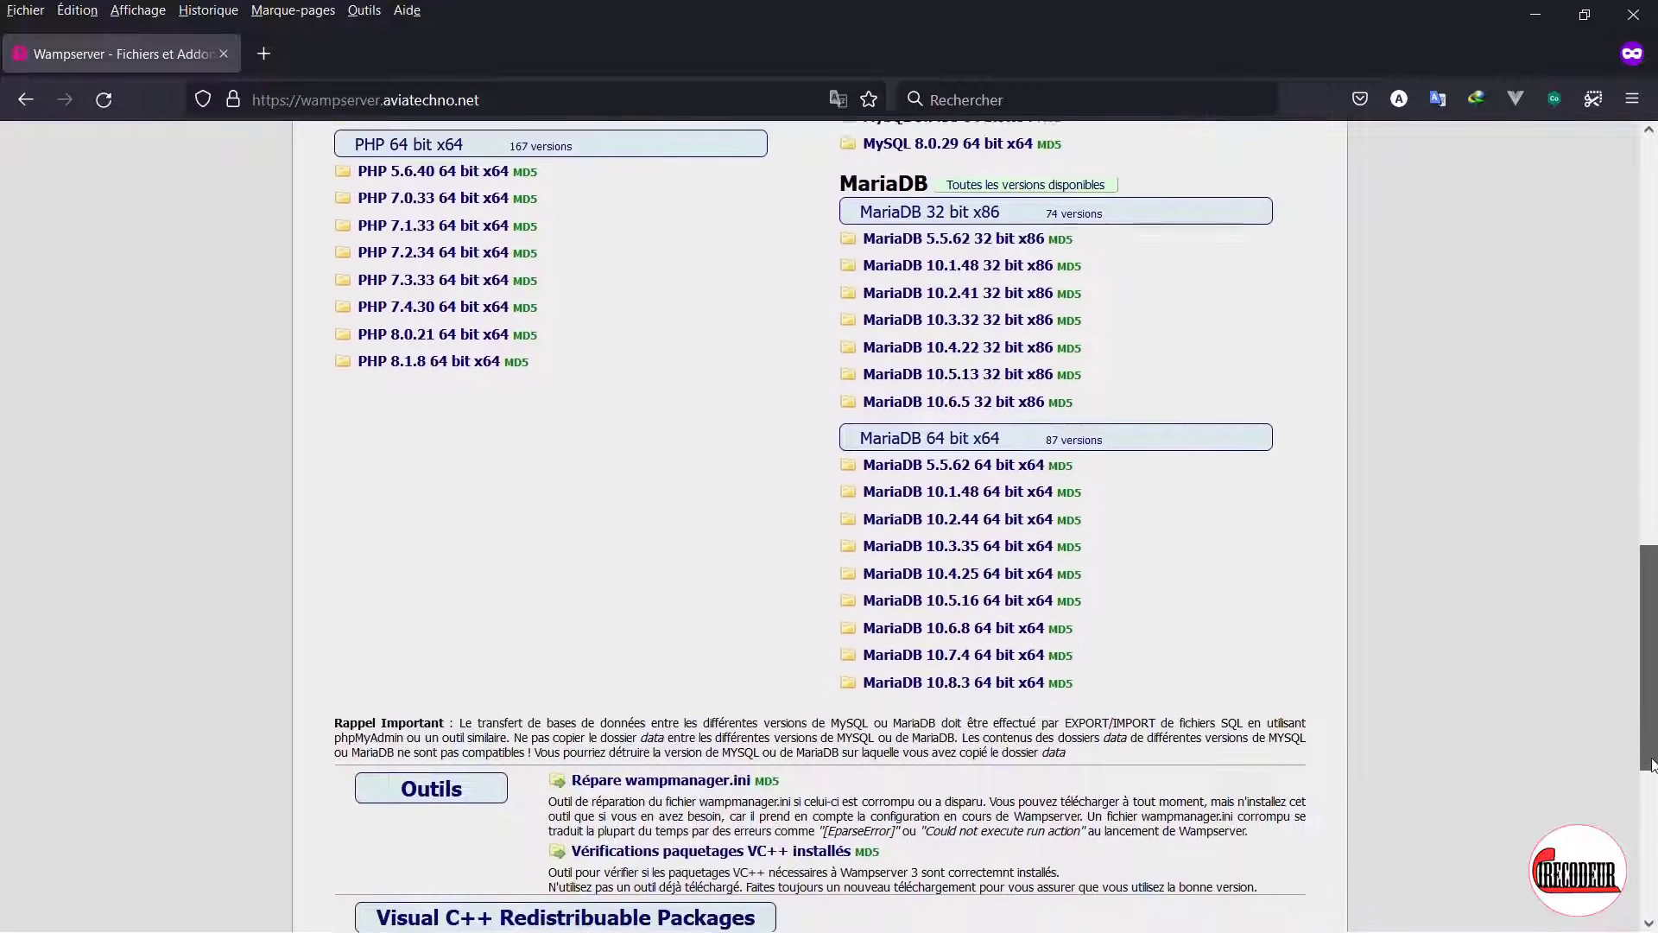
pyautogui.scroll(4, 1269, 575)
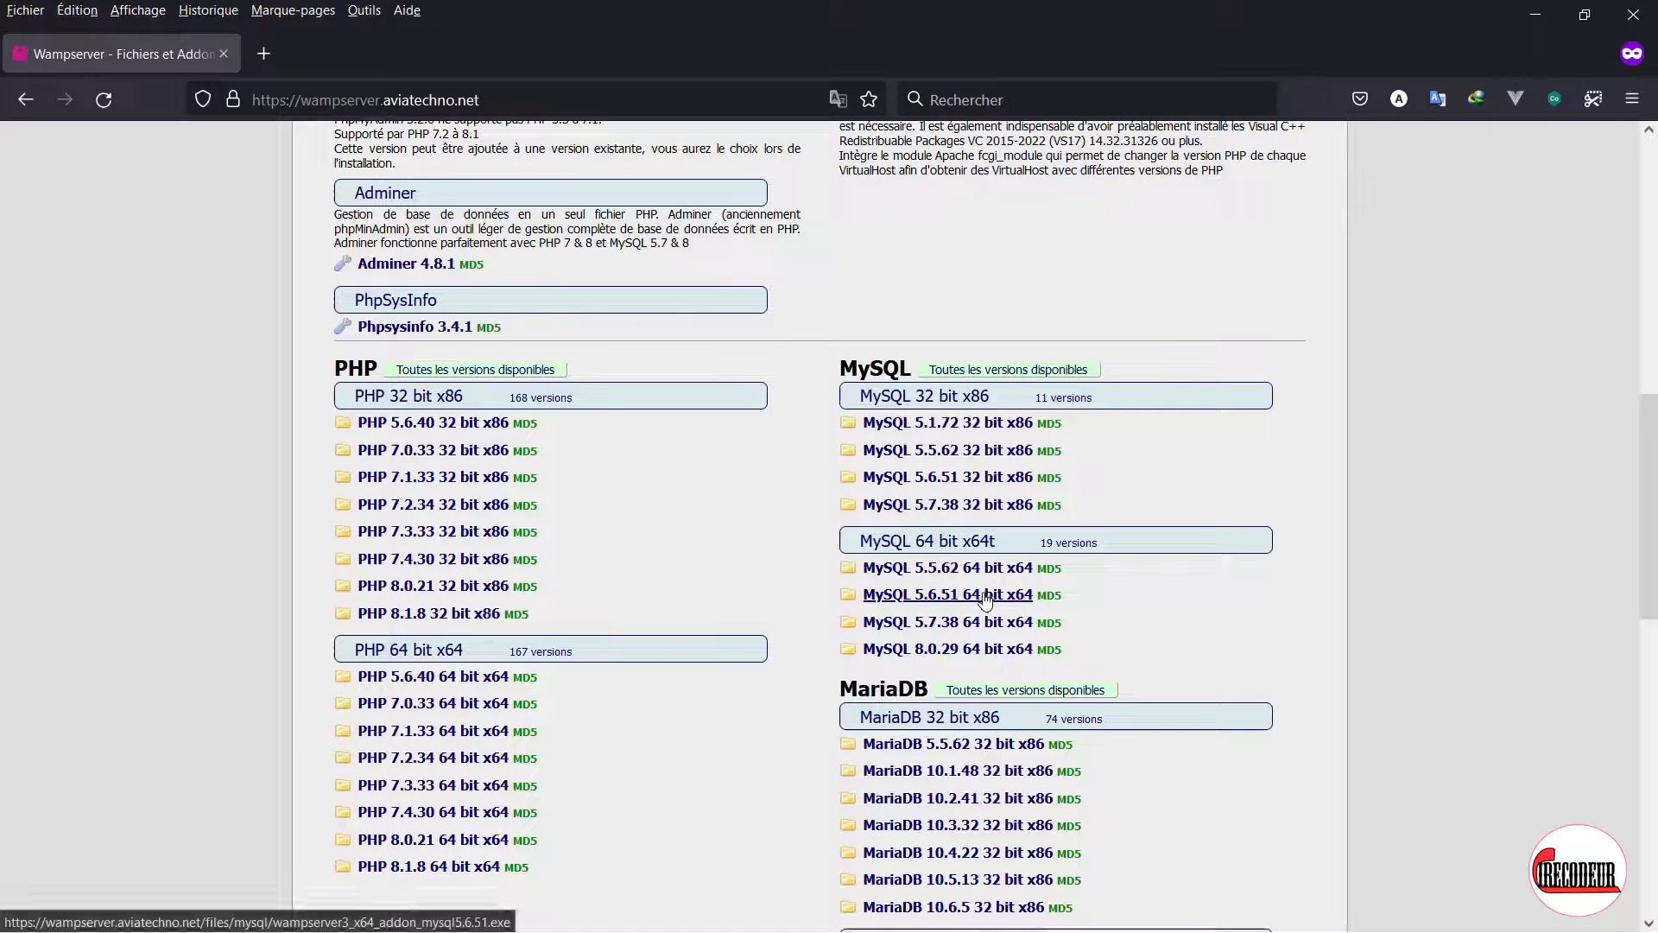
pyautogui.moveTo(1656, 488); pyautogui.dragTo(1646, 486)
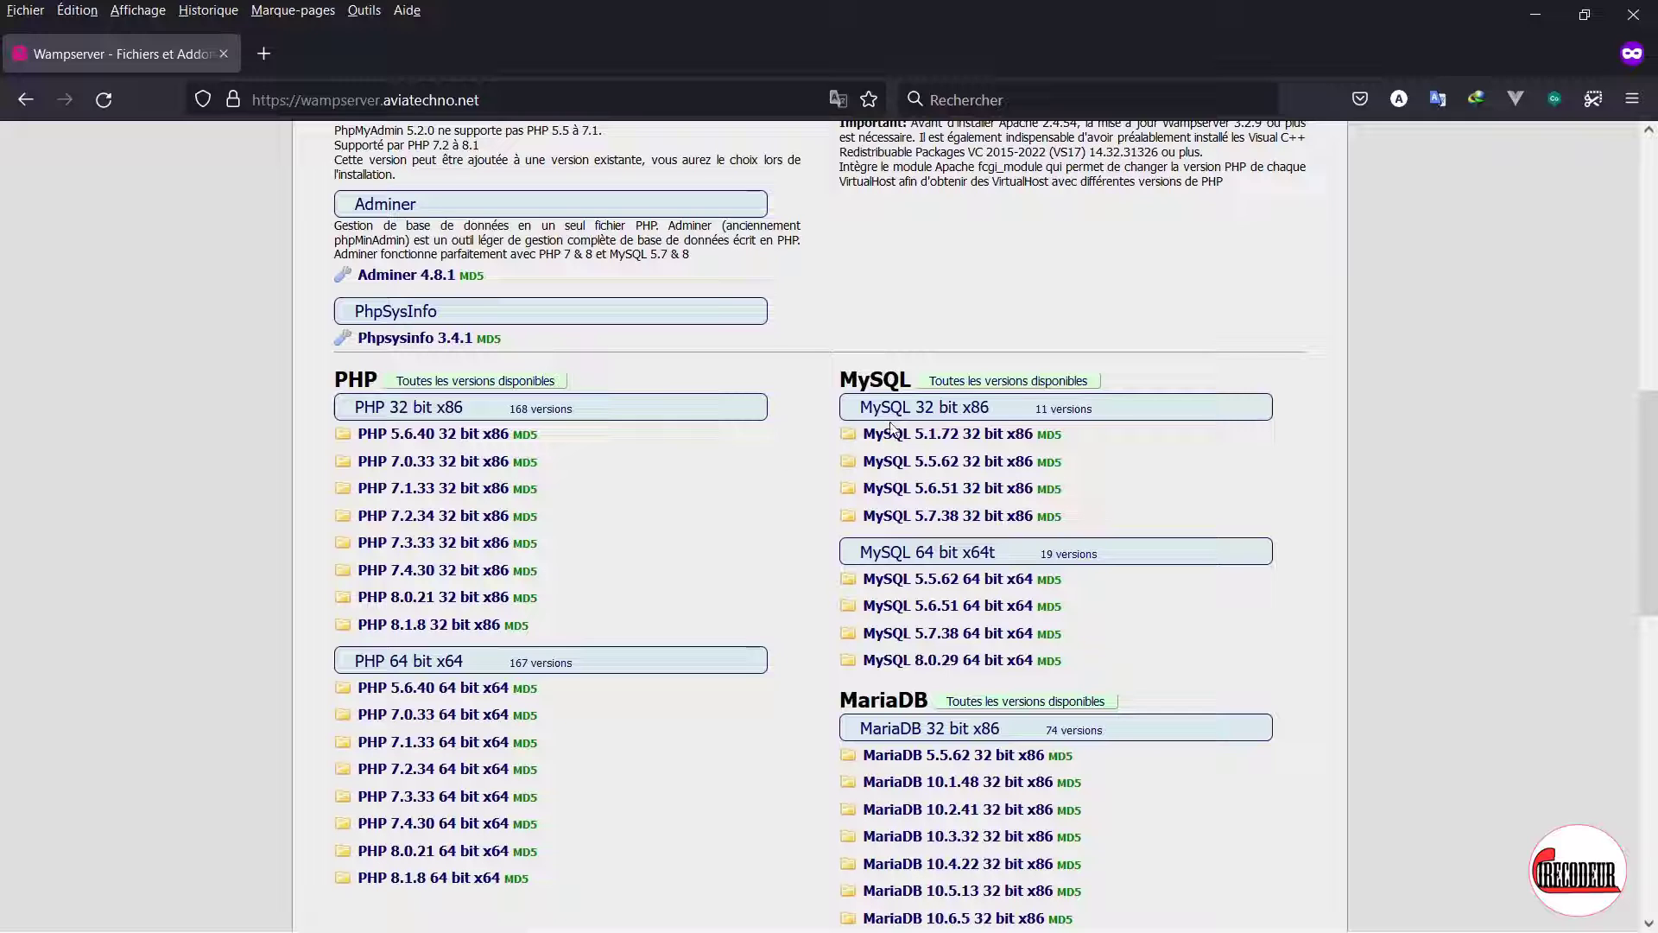
pyautogui.moveTo(1651, 529); pyautogui.dragTo(1652, 451)
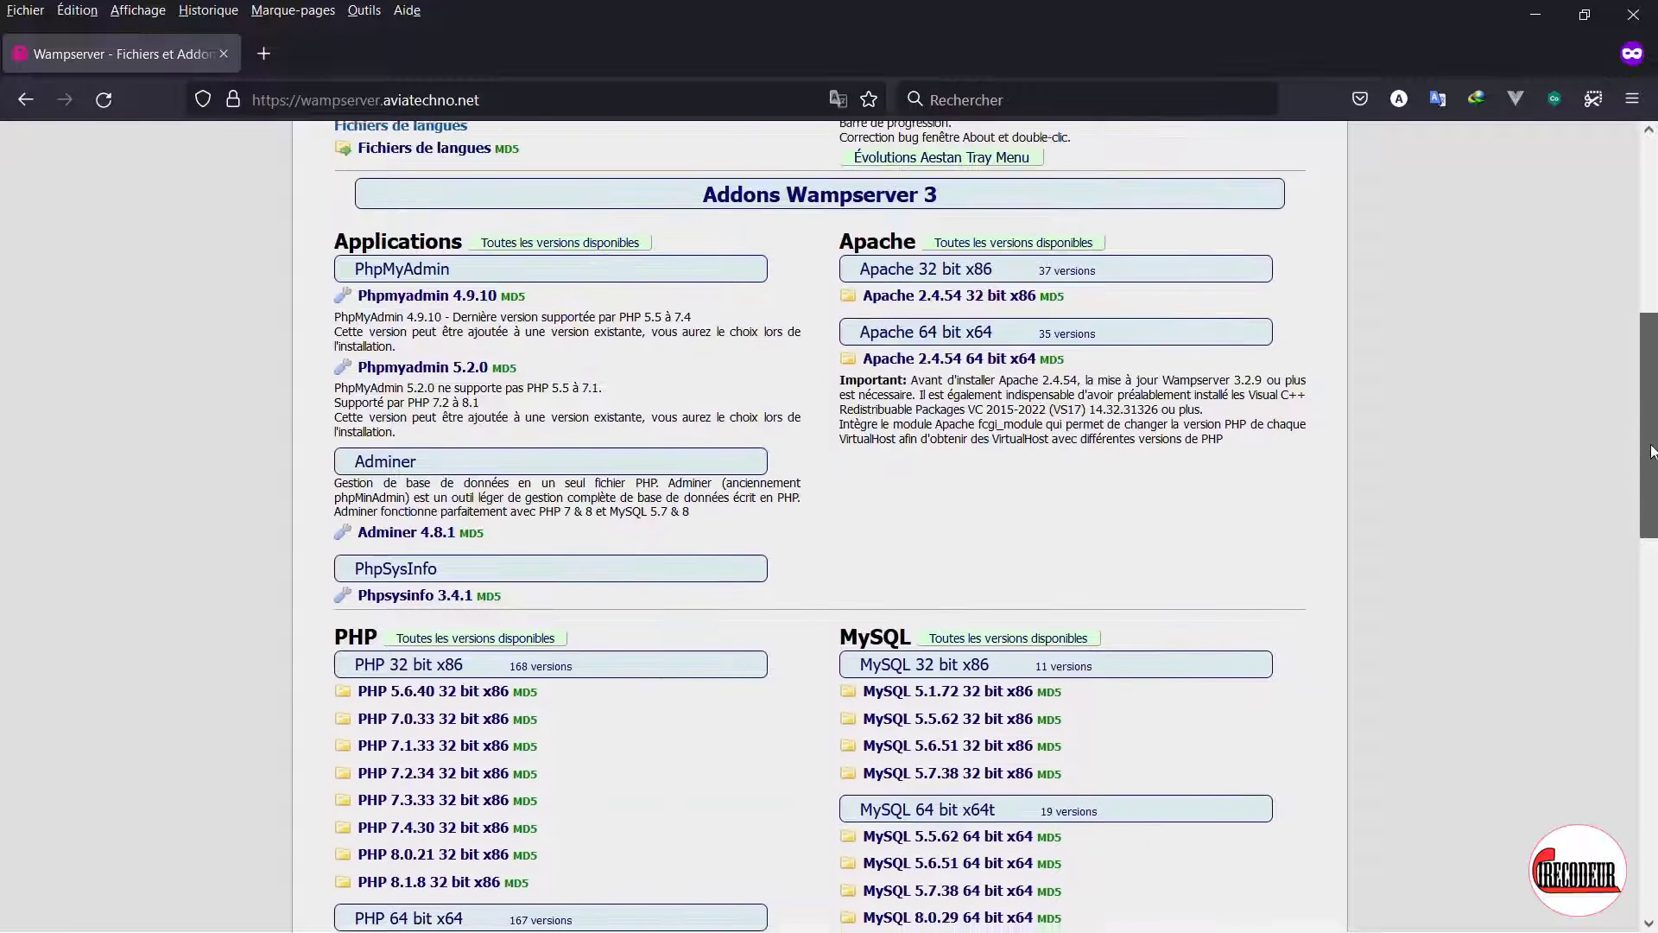
pyautogui.scroll(-4, 1651, 451)
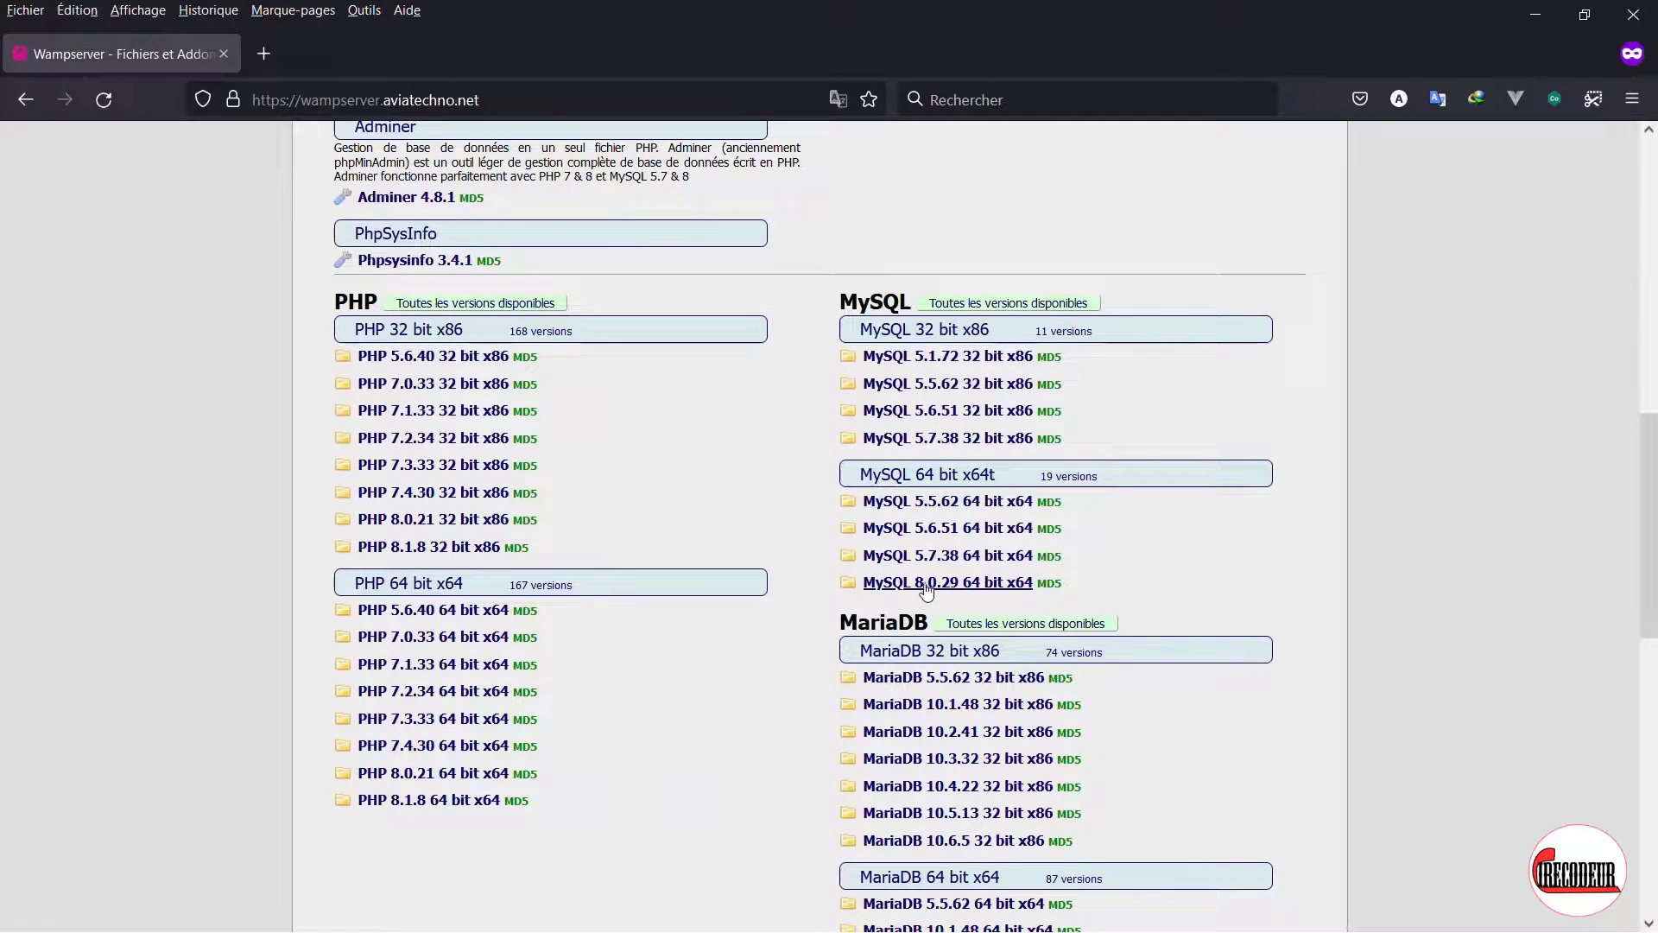
pyautogui.click(922, 587)
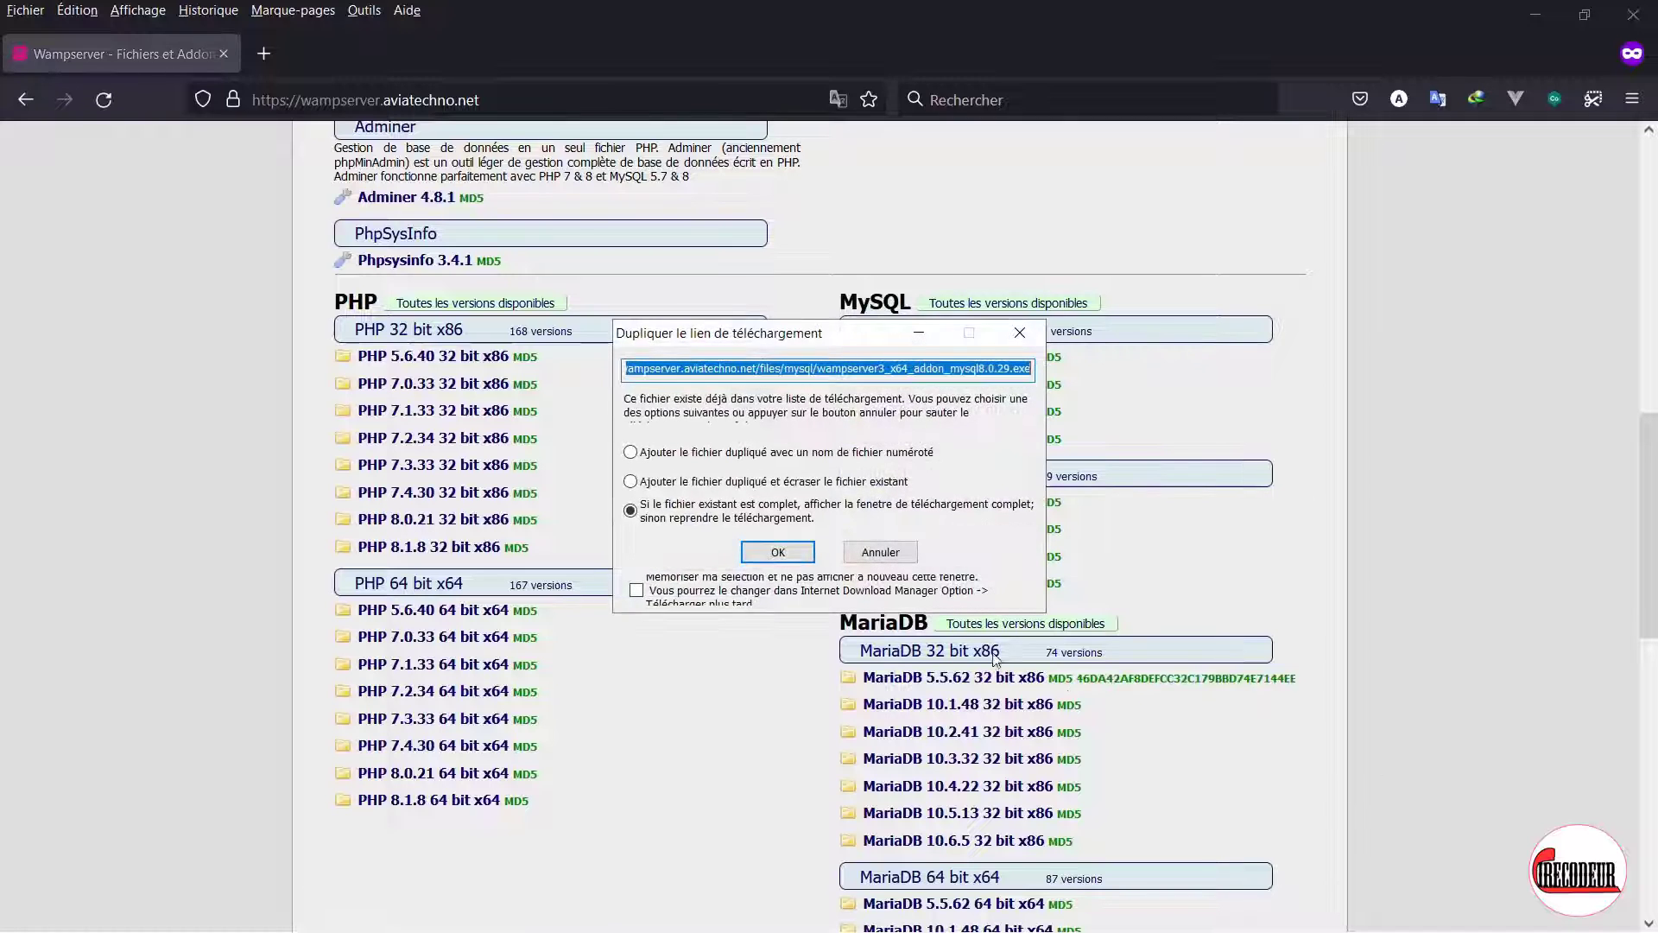
pyautogui.click(777, 551)
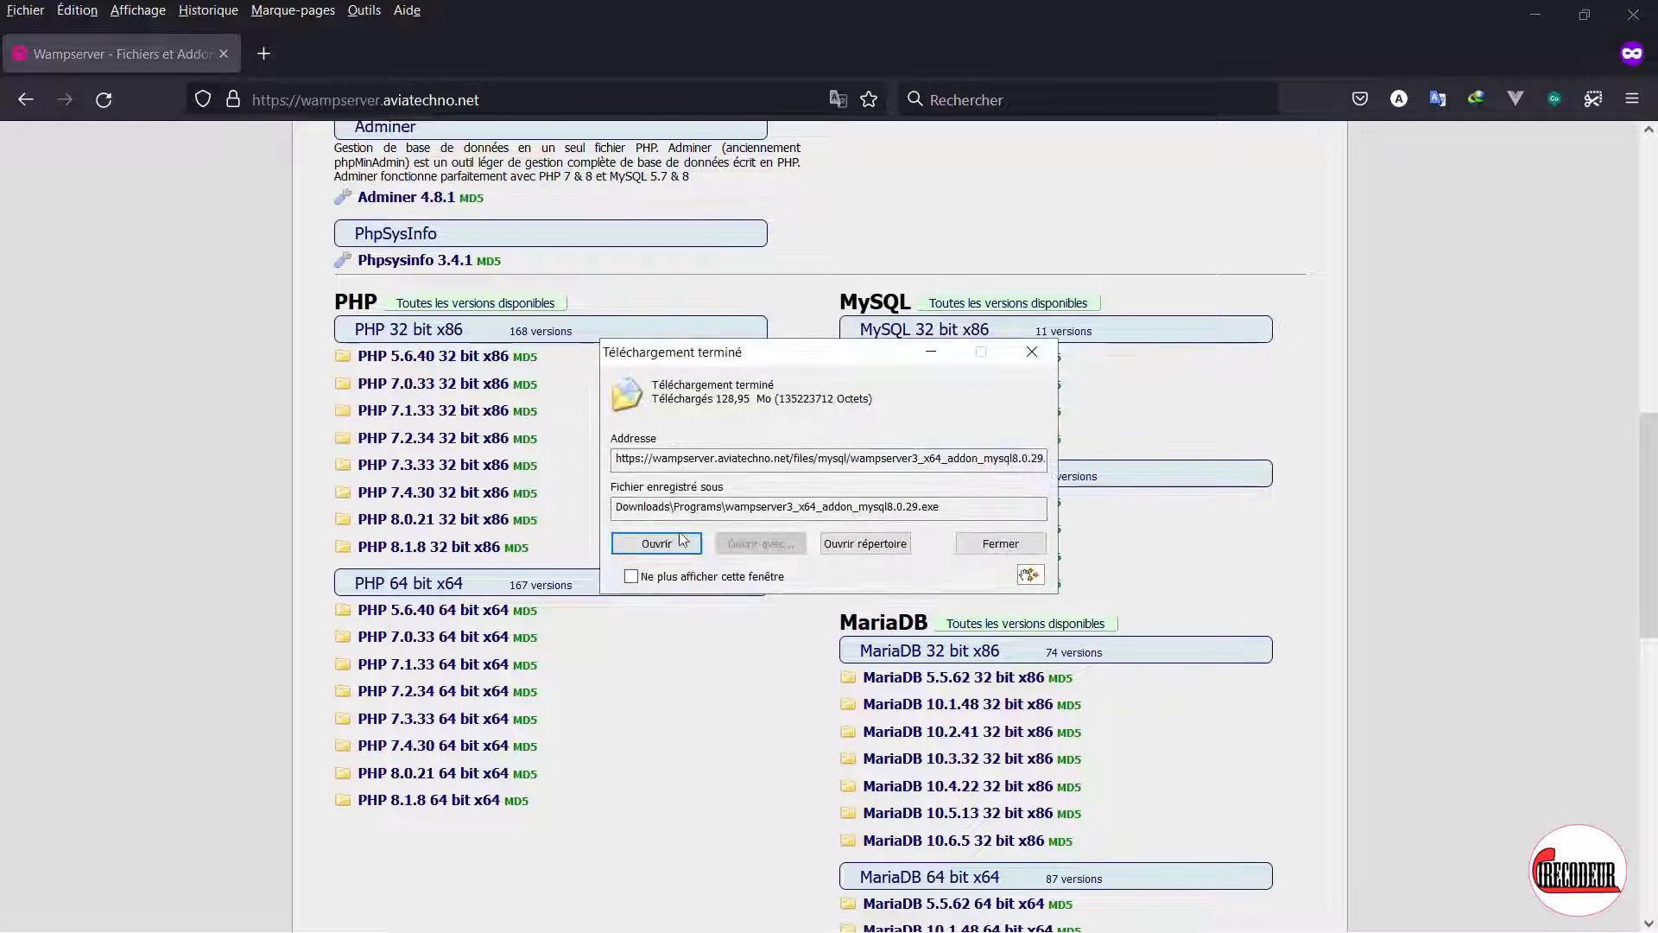
pyautogui.click(680, 543)
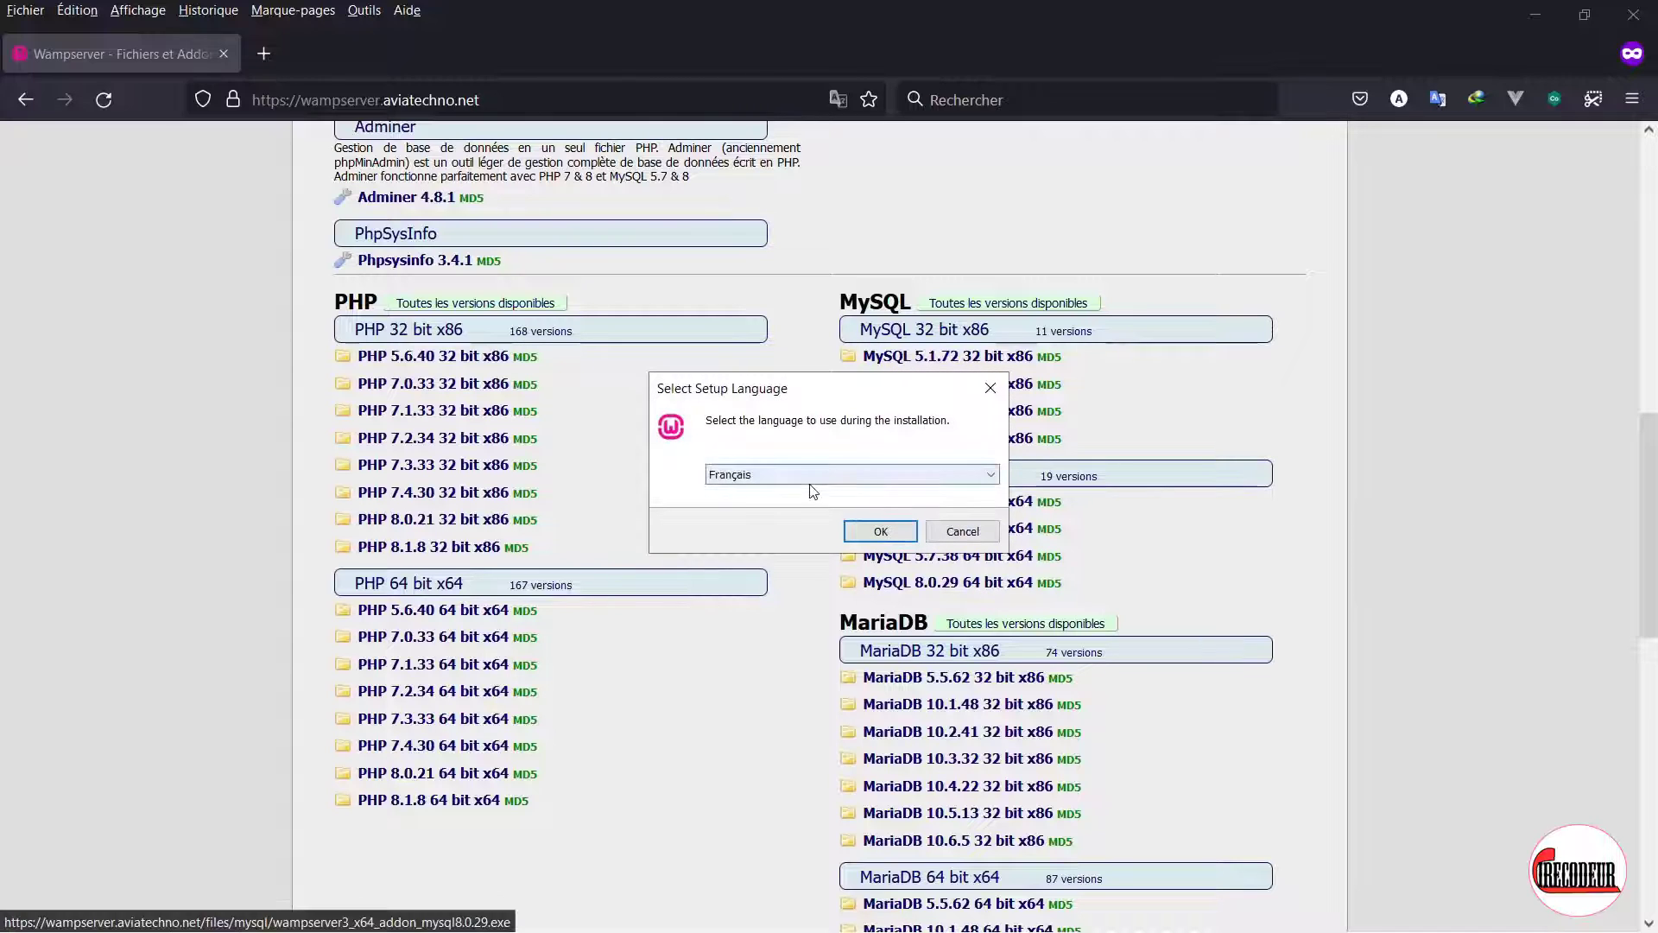
# Step: Start the MySQL 8.0.29 addon setup in Français, read the Visual C++ requirements and continue the installation
pyautogui.click(898, 537)
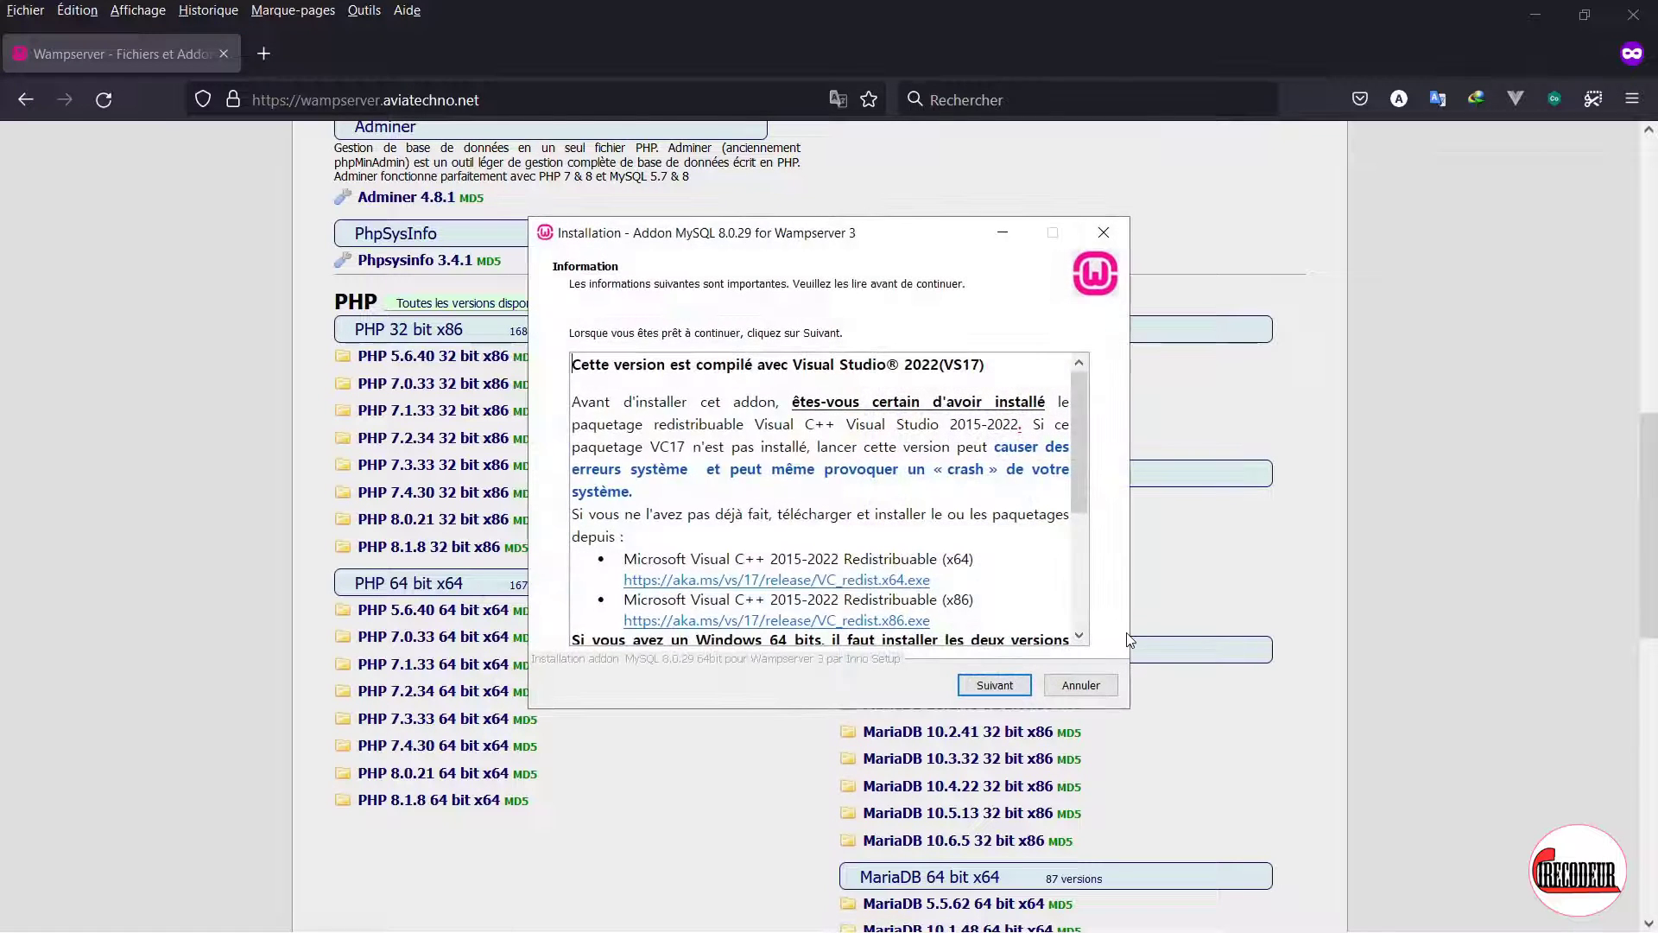
pyautogui.moveTo(1079, 494); pyautogui.dragTo(1095, 610)
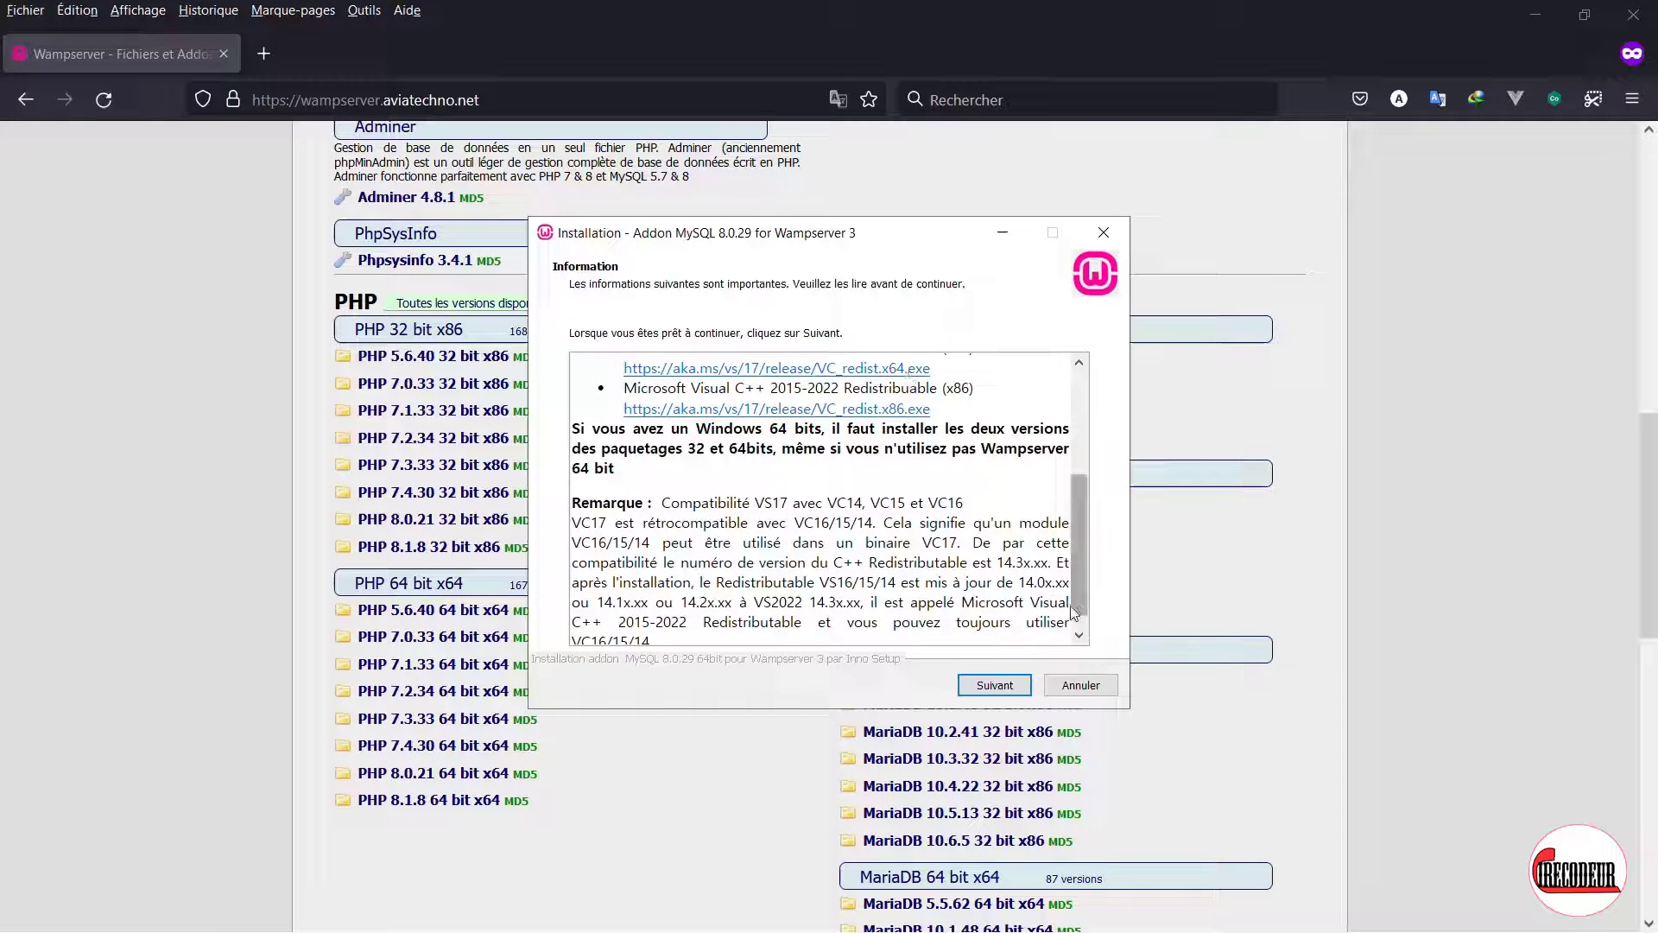
pyautogui.click(994, 686)
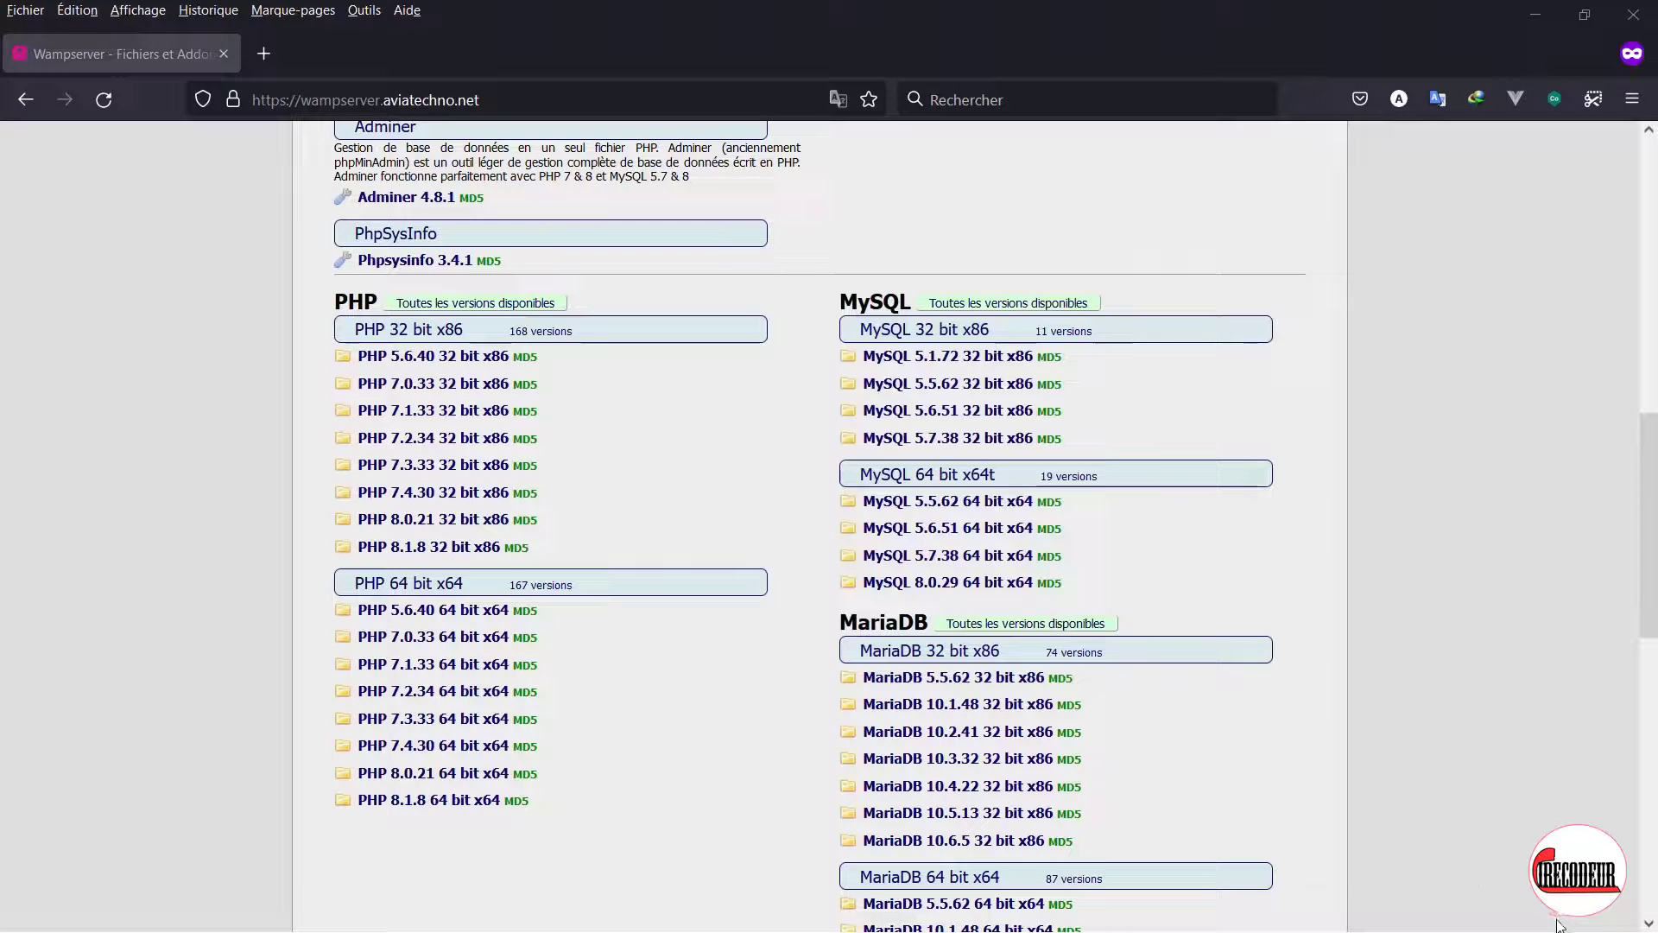
# Step: Check which MySQL and MariaDB versions the Wampserver menu offers, including MySQL 8.0.29, and close the menu
pyautogui.click(1565, 922)
pyautogui.click(1458, 749)
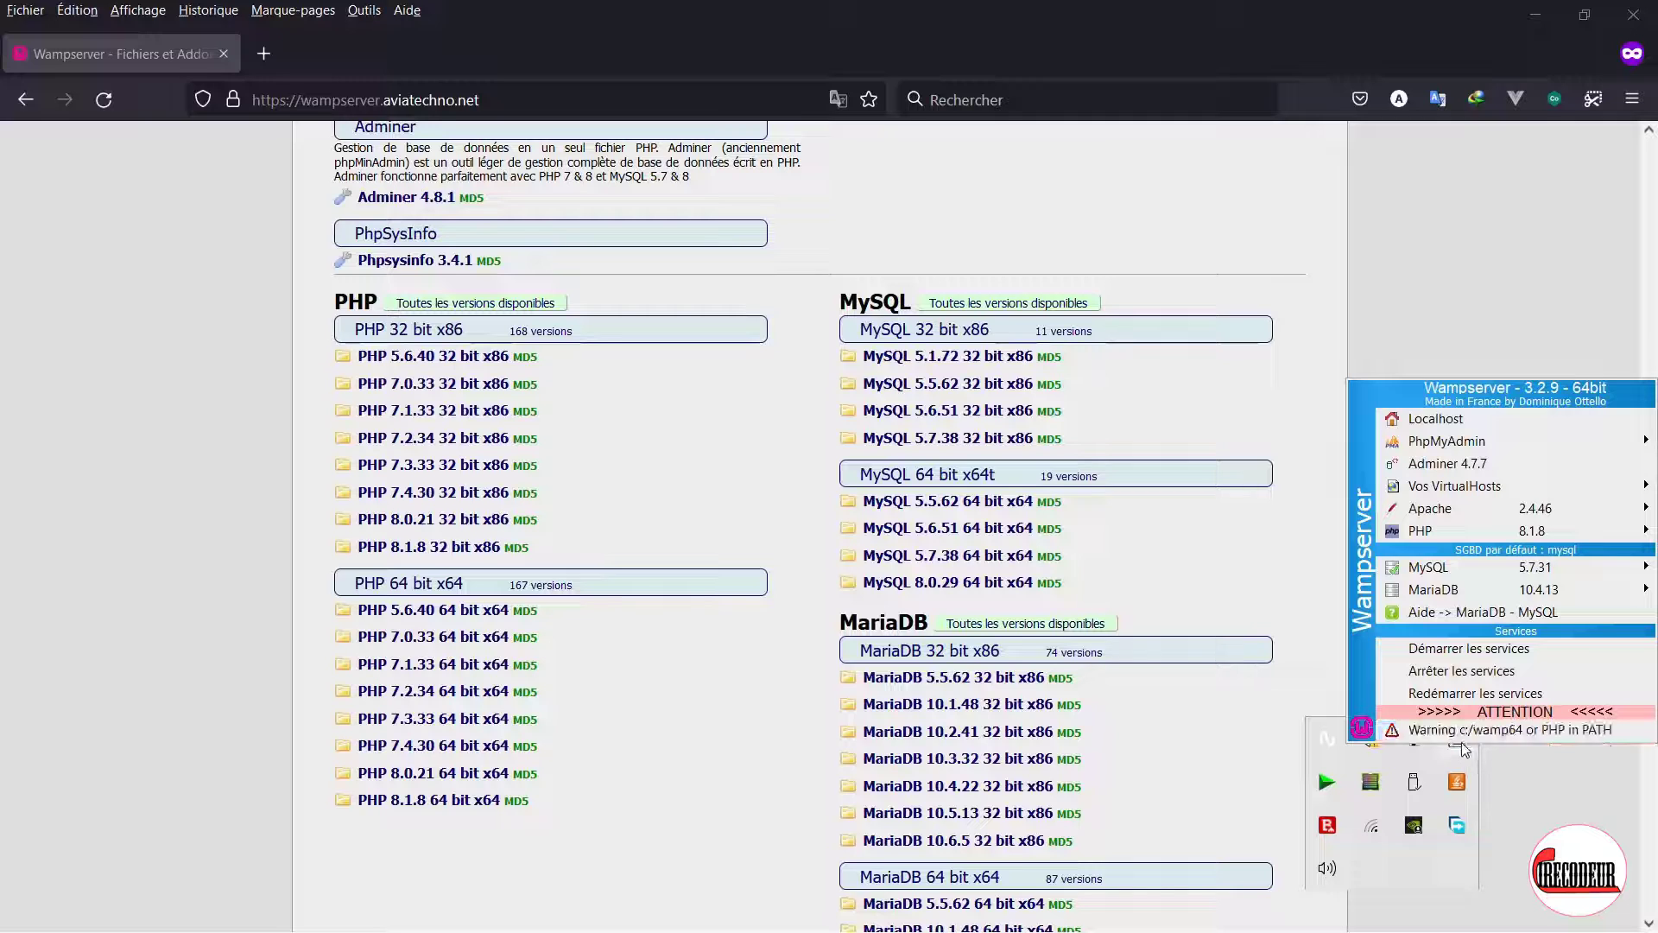
pyautogui.moveTo(1430, 574)
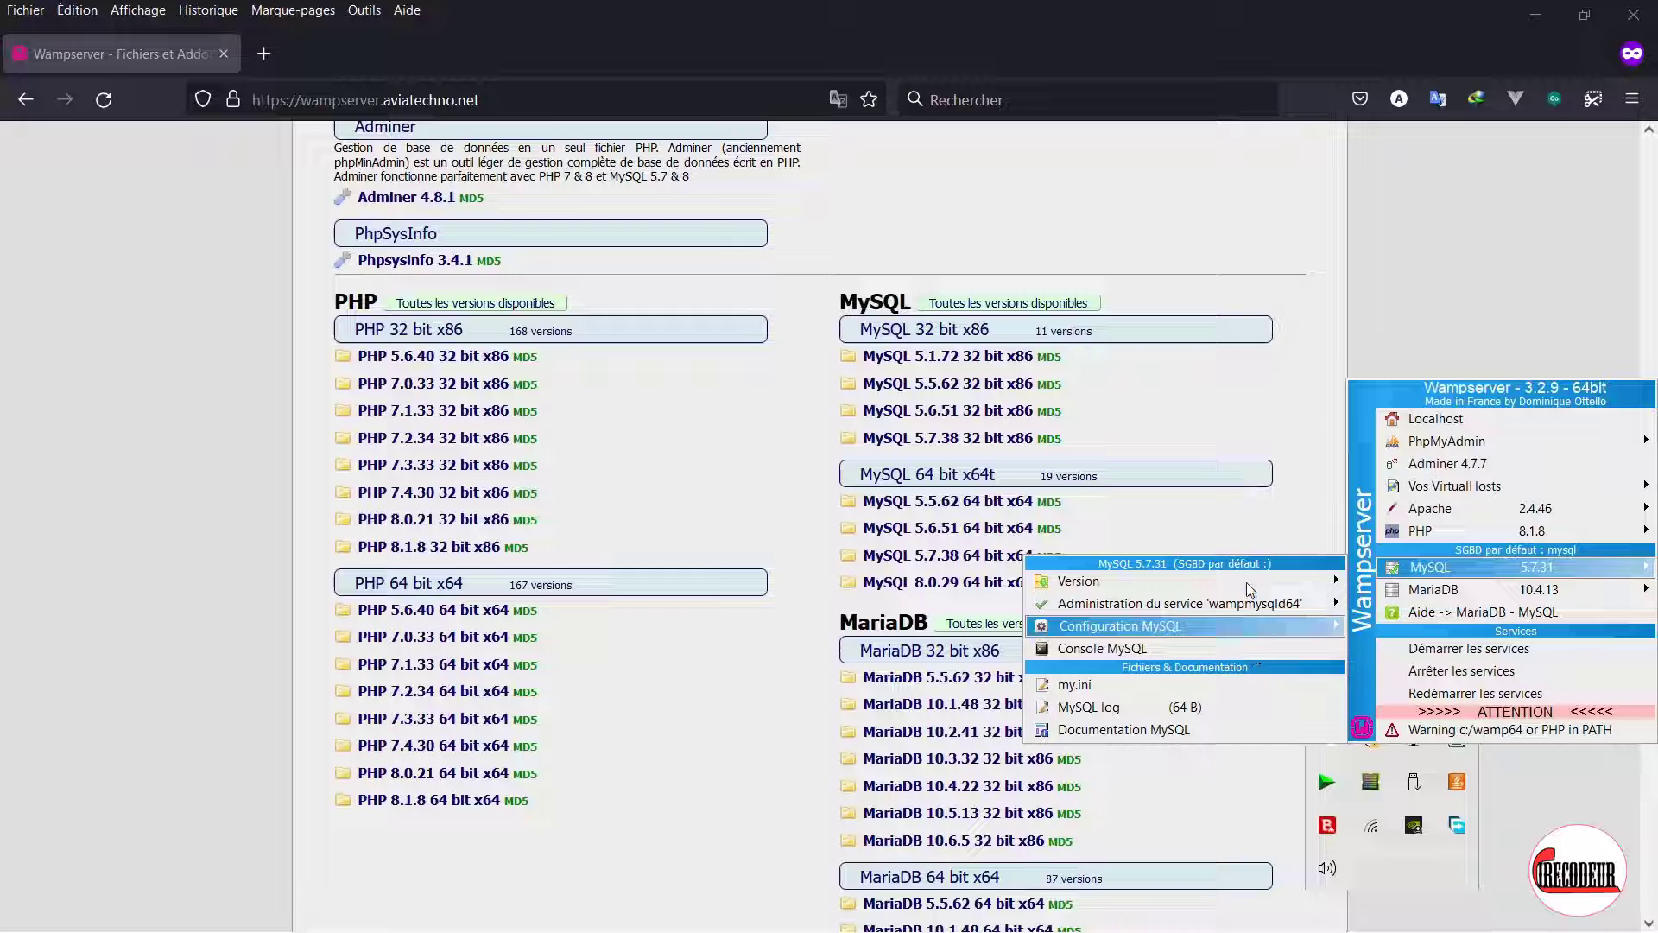
pyautogui.moveTo(1277, 581)
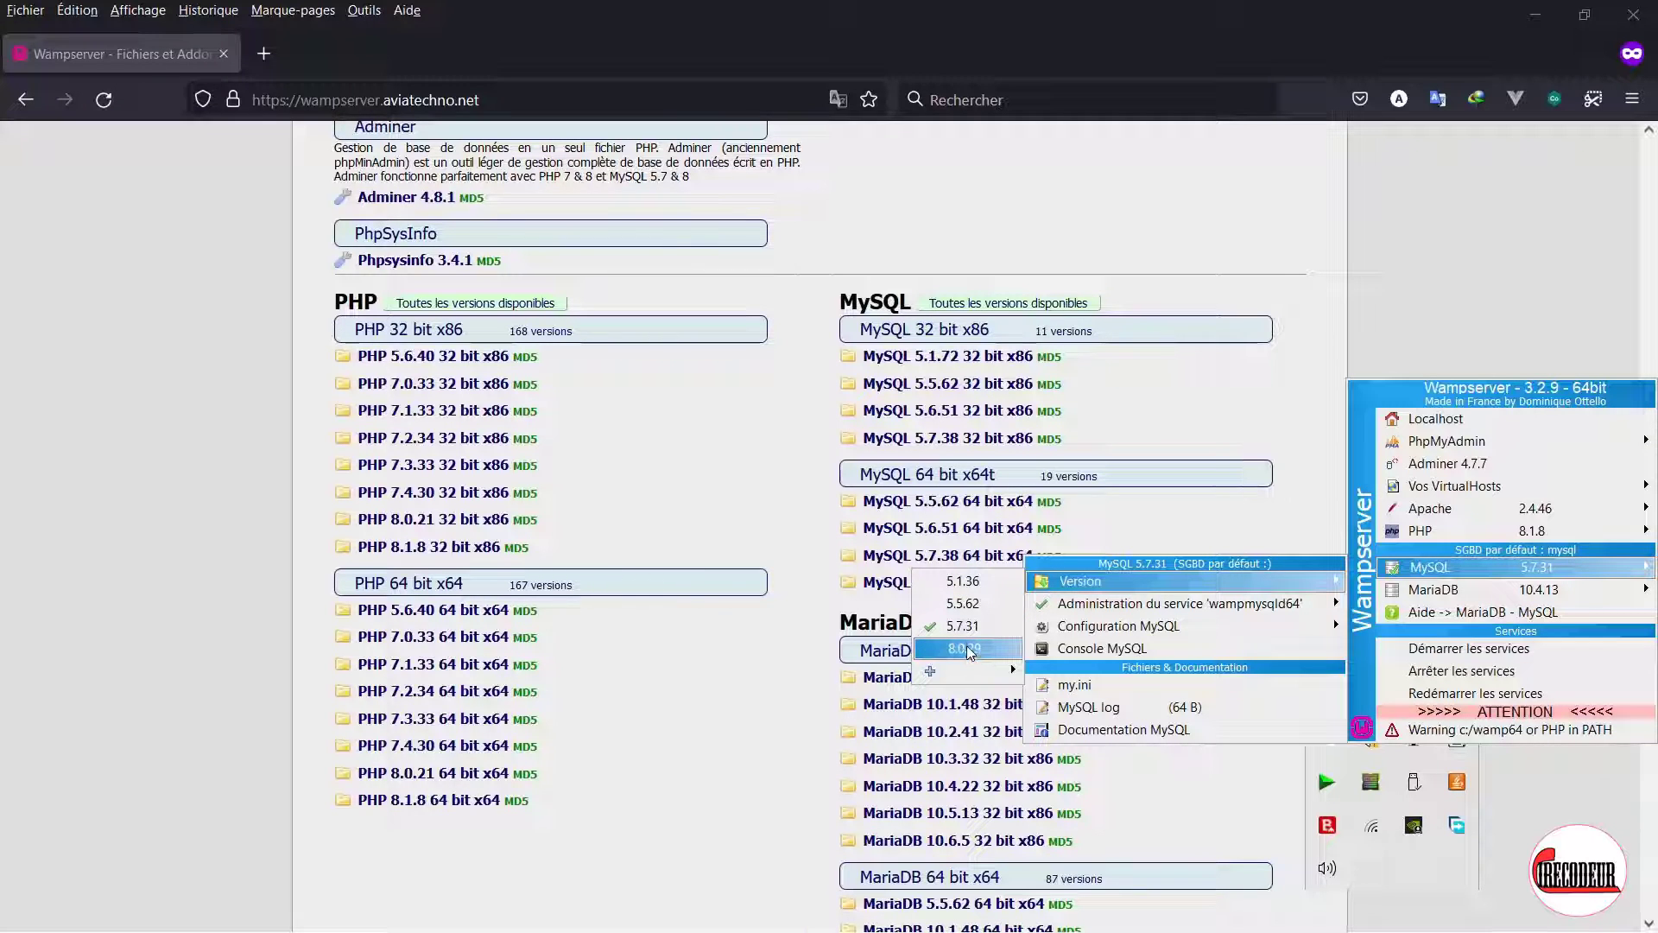
pyautogui.click(961, 654)
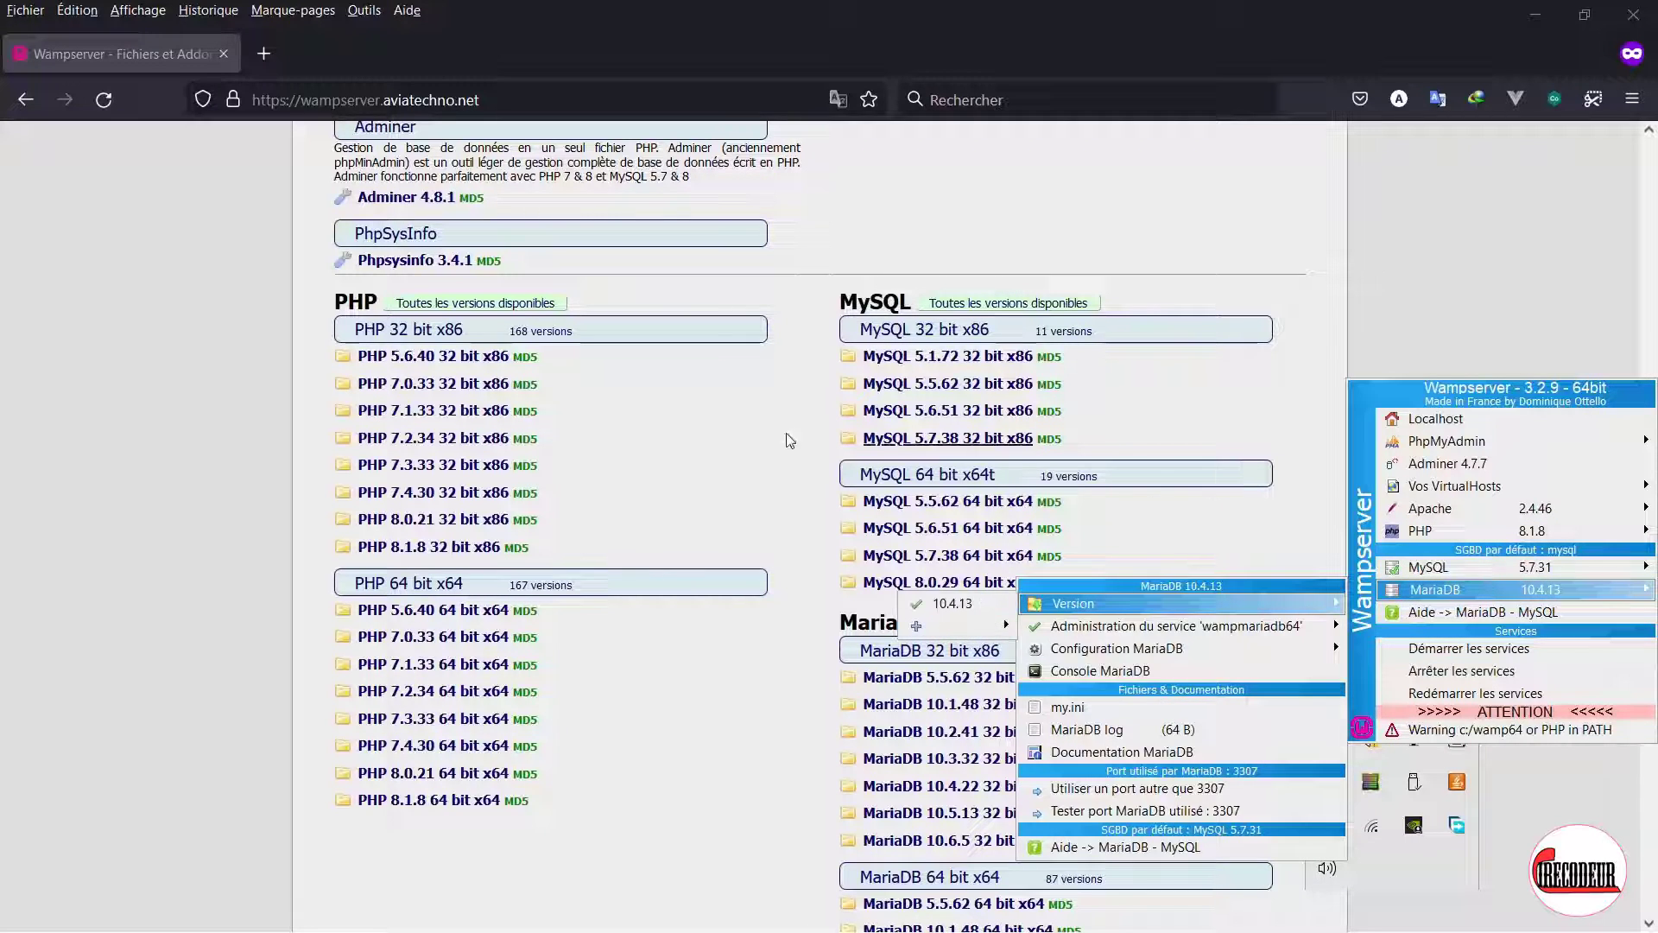
pyautogui.click(755, 437)
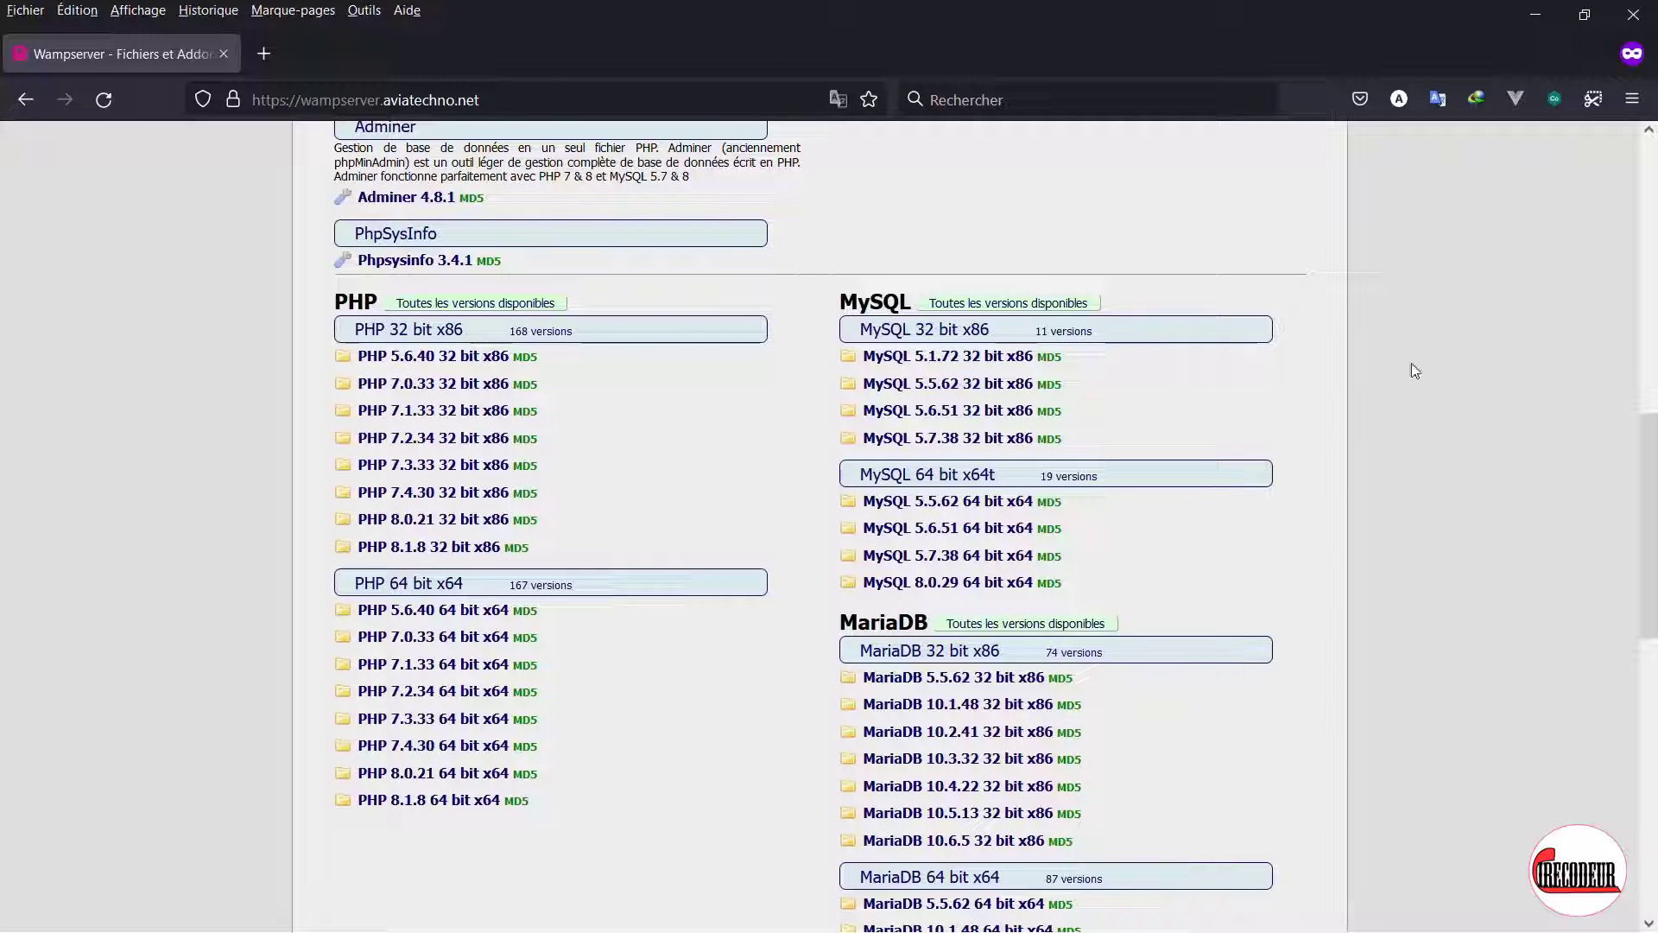
# Step: Launch the Phpmyadmin 5.2.0 addon installer from the existing download and set its setup language to Français
pyautogui.moveTo(1655, 485); pyautogui.dragTo(1656, 356)
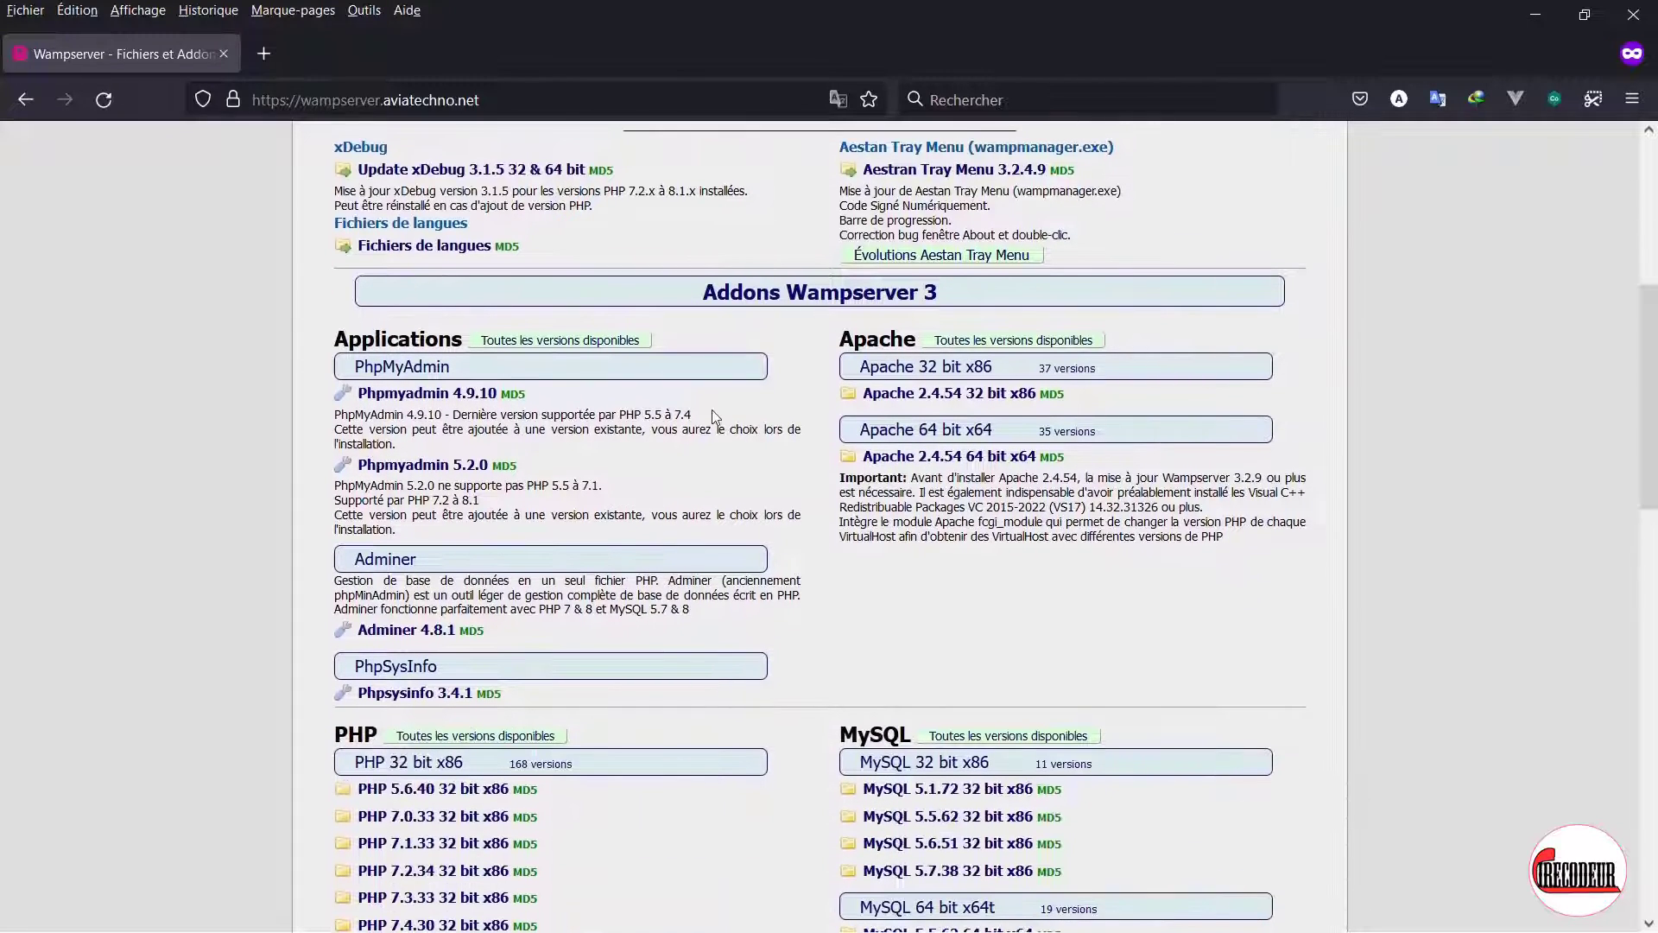
pyautogui.click(420, 470)
pyautogui.click(778, 552)
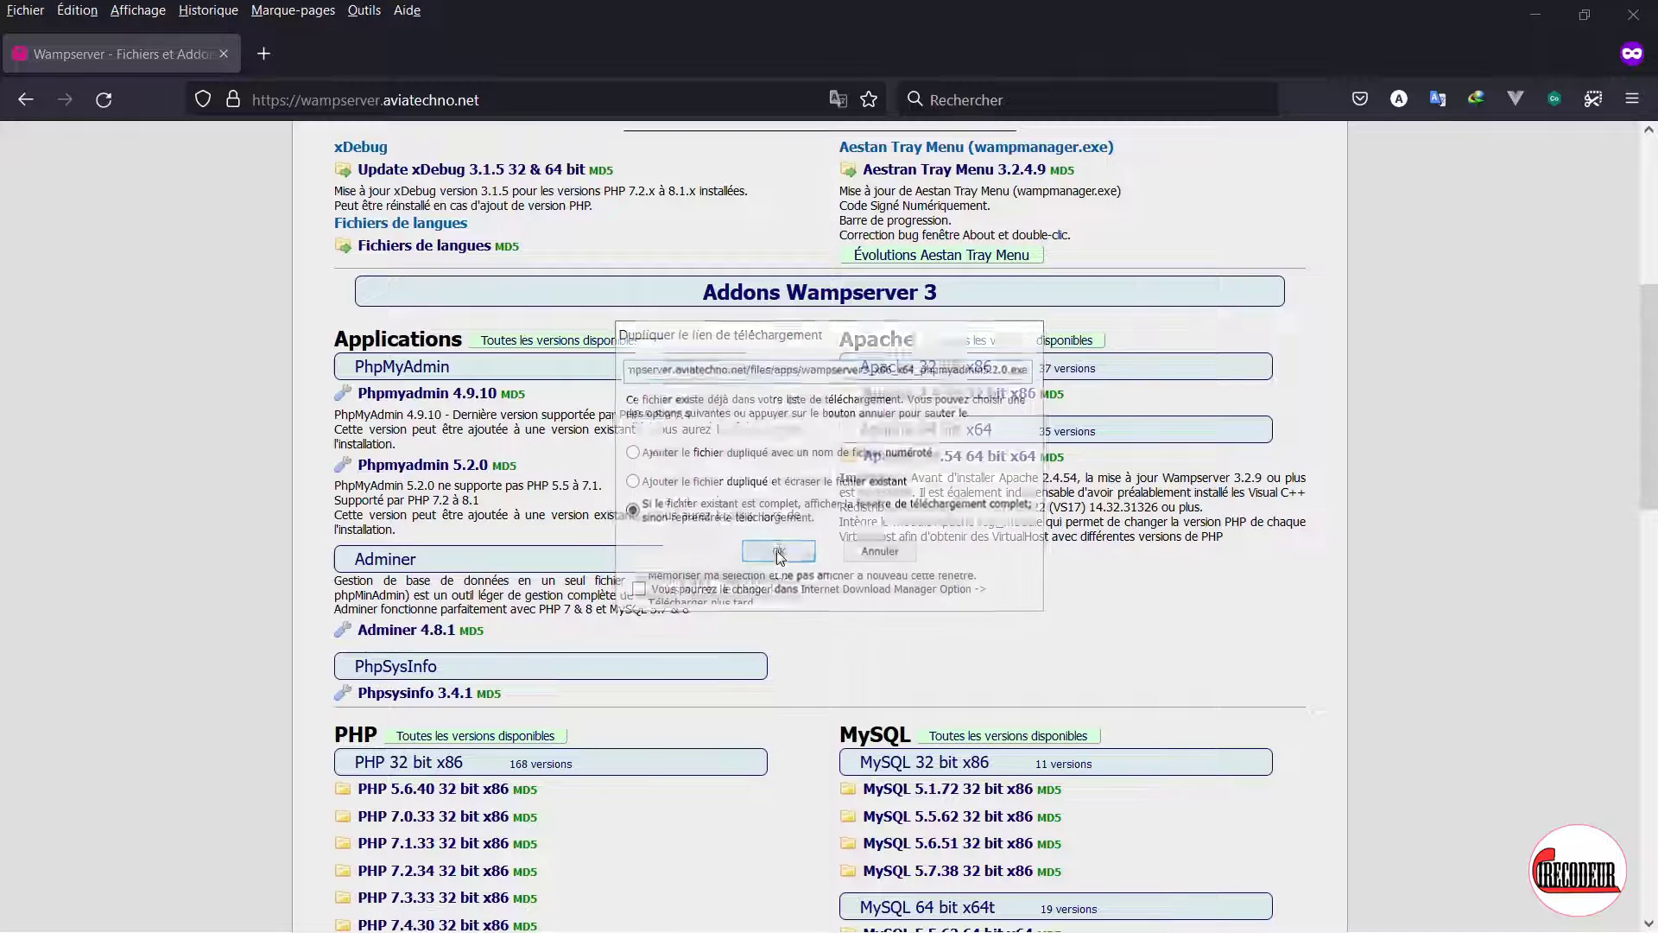
pyautogui.click(623, 544)
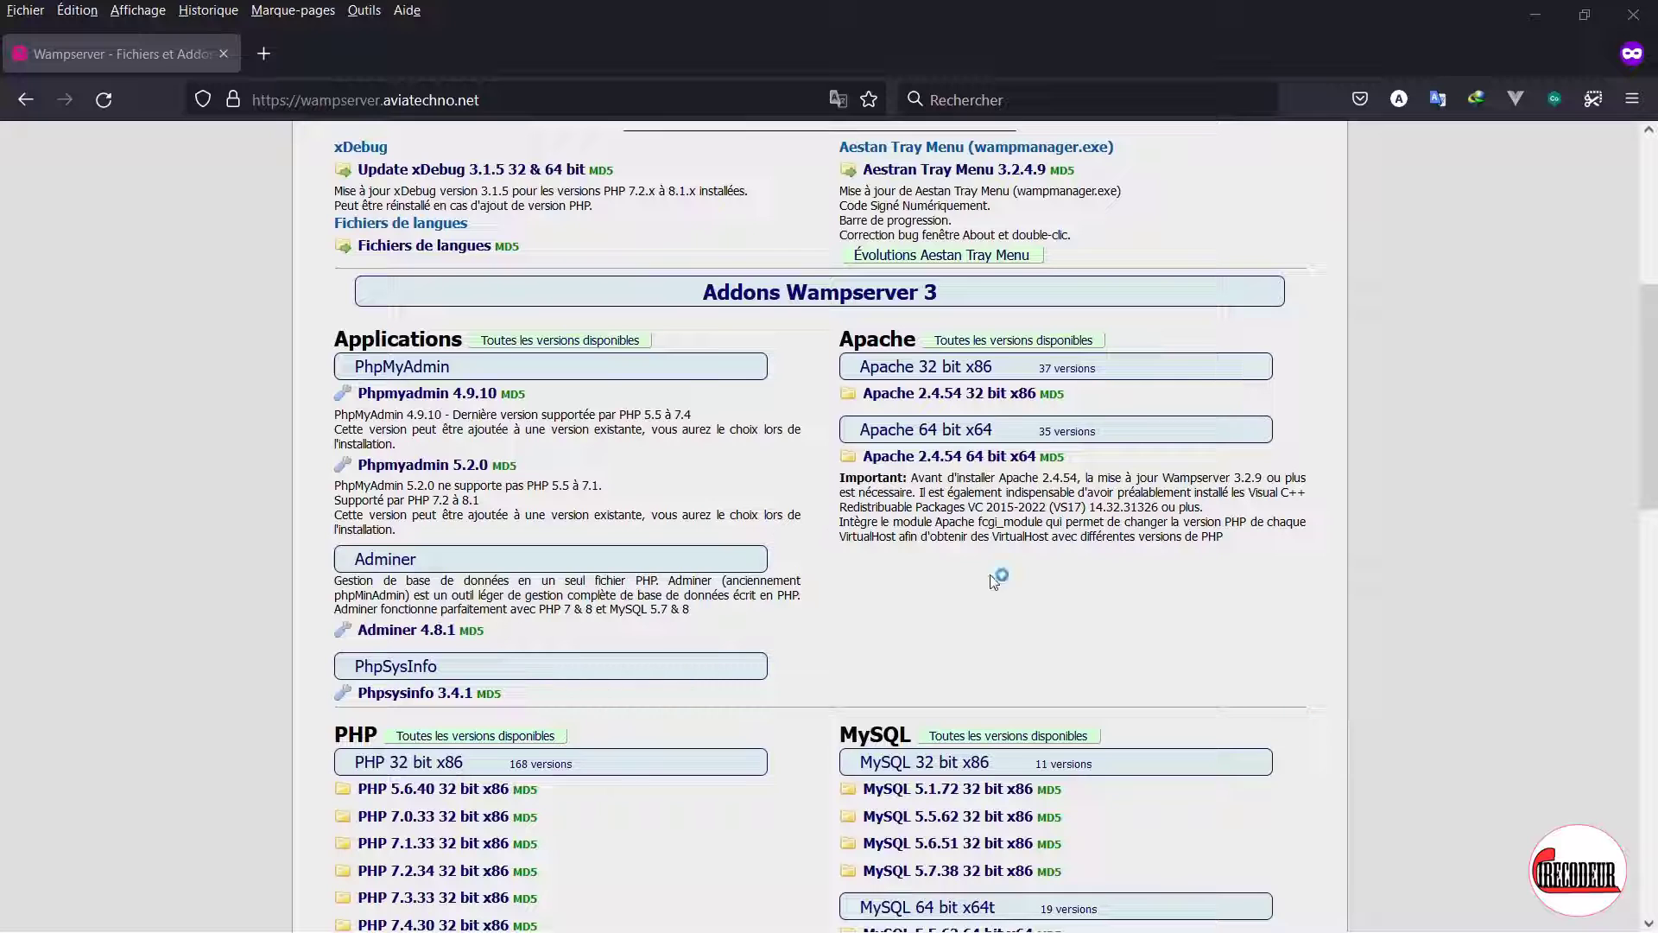
pyautogui.click(851, 474)
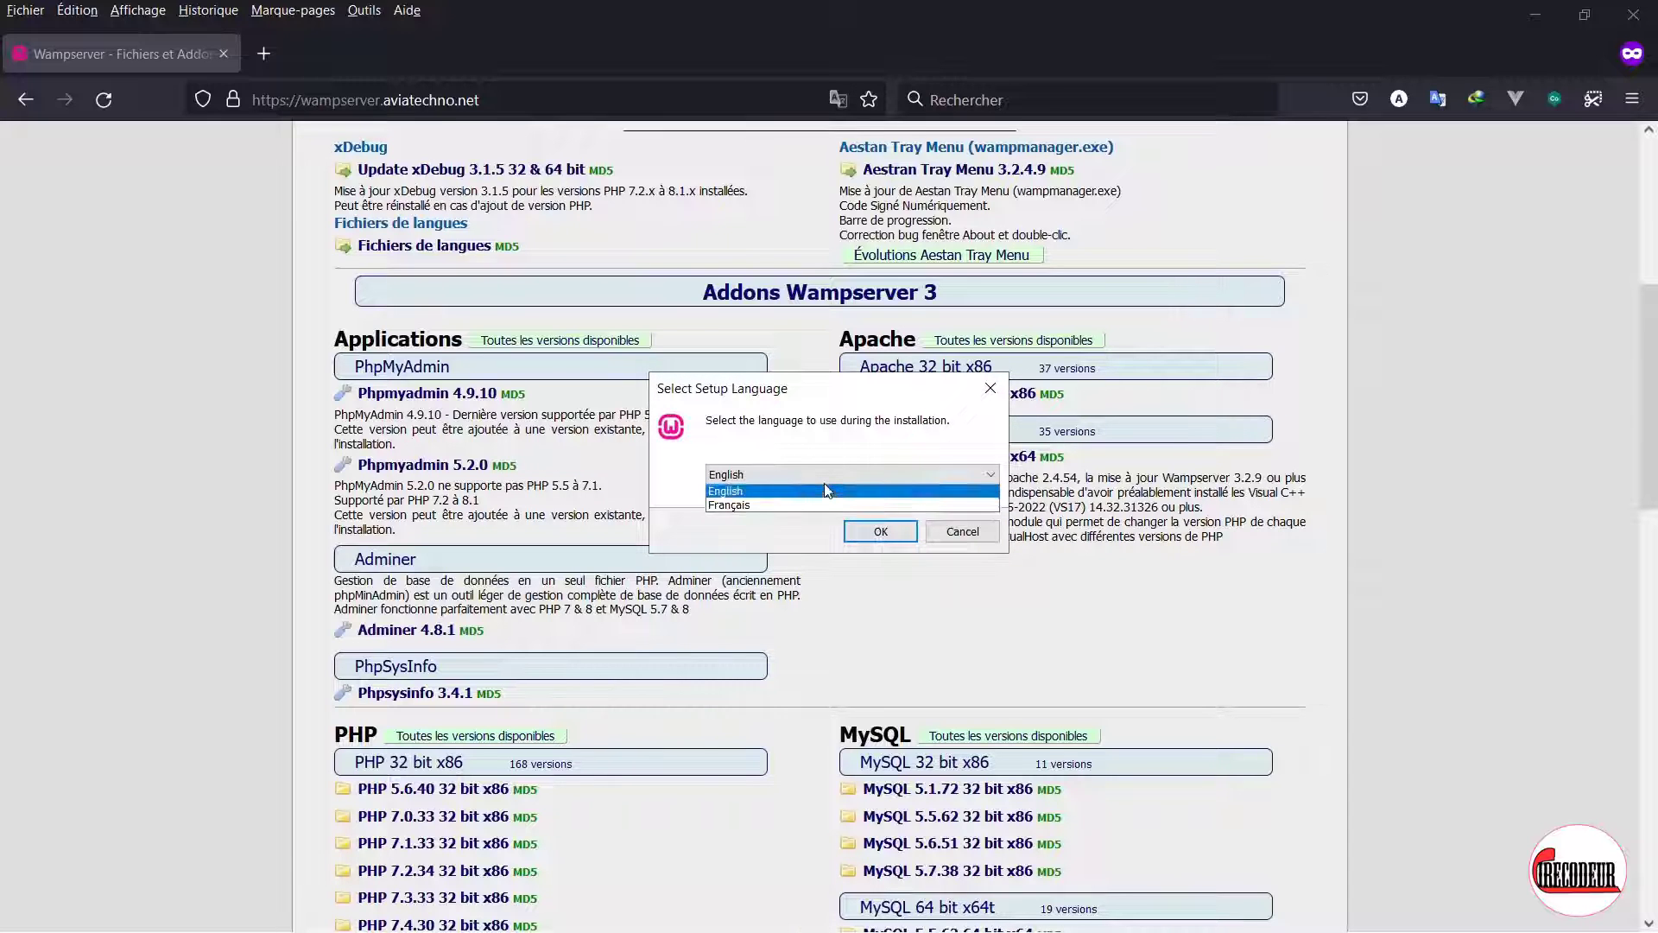
pyautogui.click(803, 500)
pyautogui.click(882, 530)
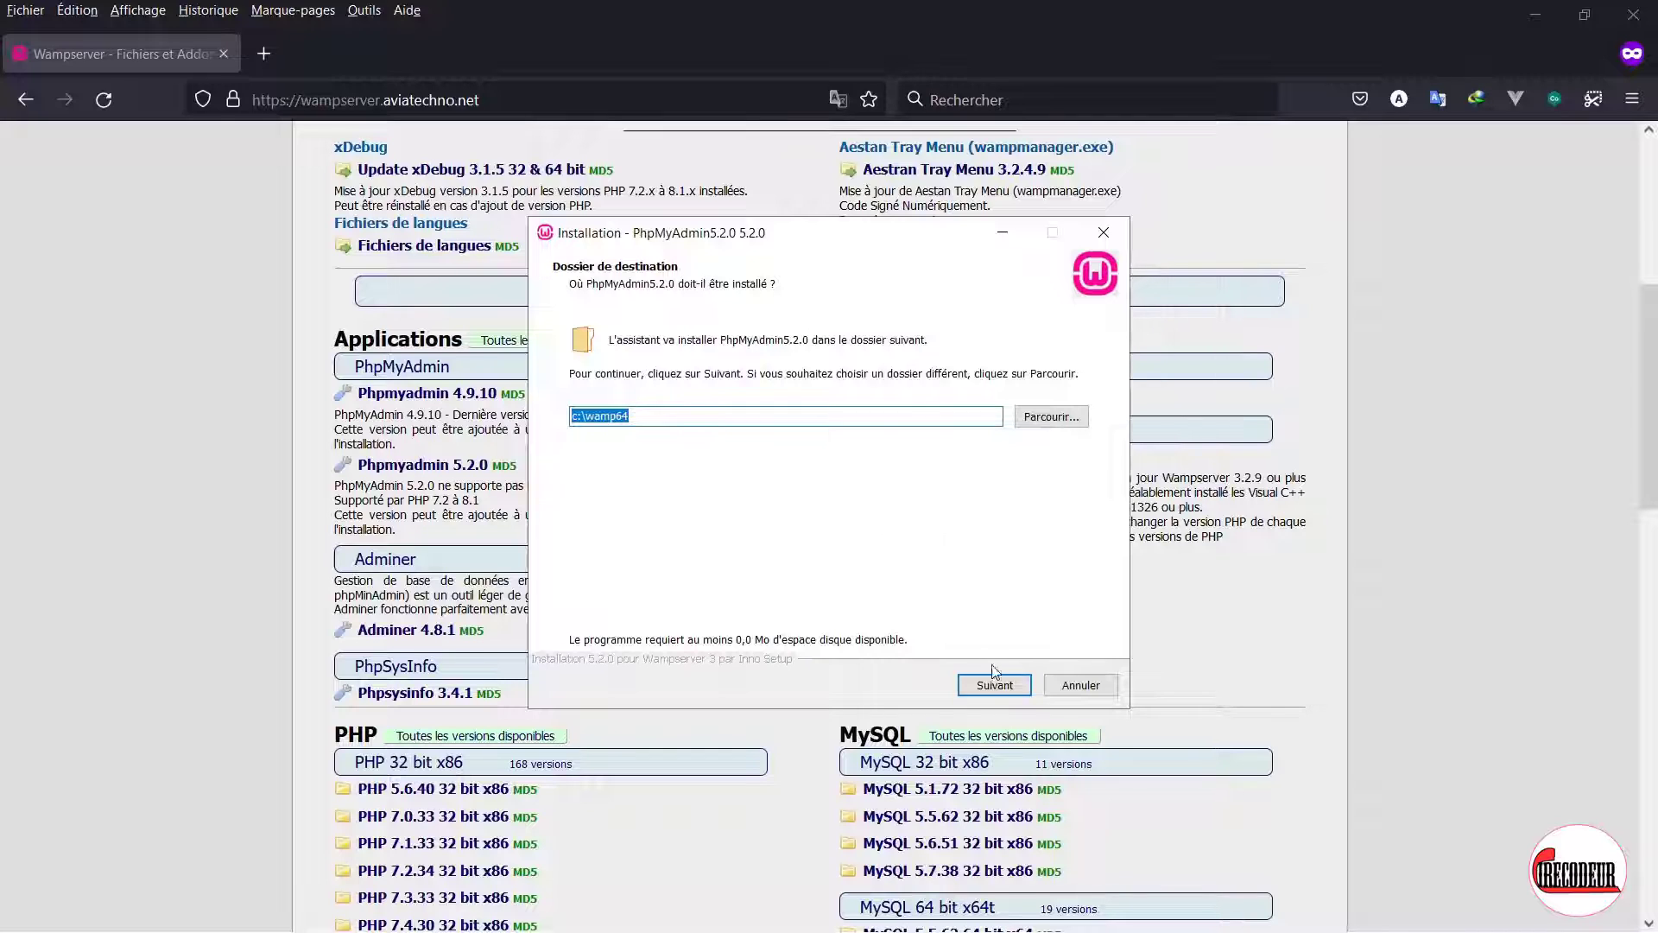
# Step: Install PhpMyAdmin 5.2.0 into c:\wamp64 with the option "Ajouter à la version existante"
pyautogui.click(995, 682)
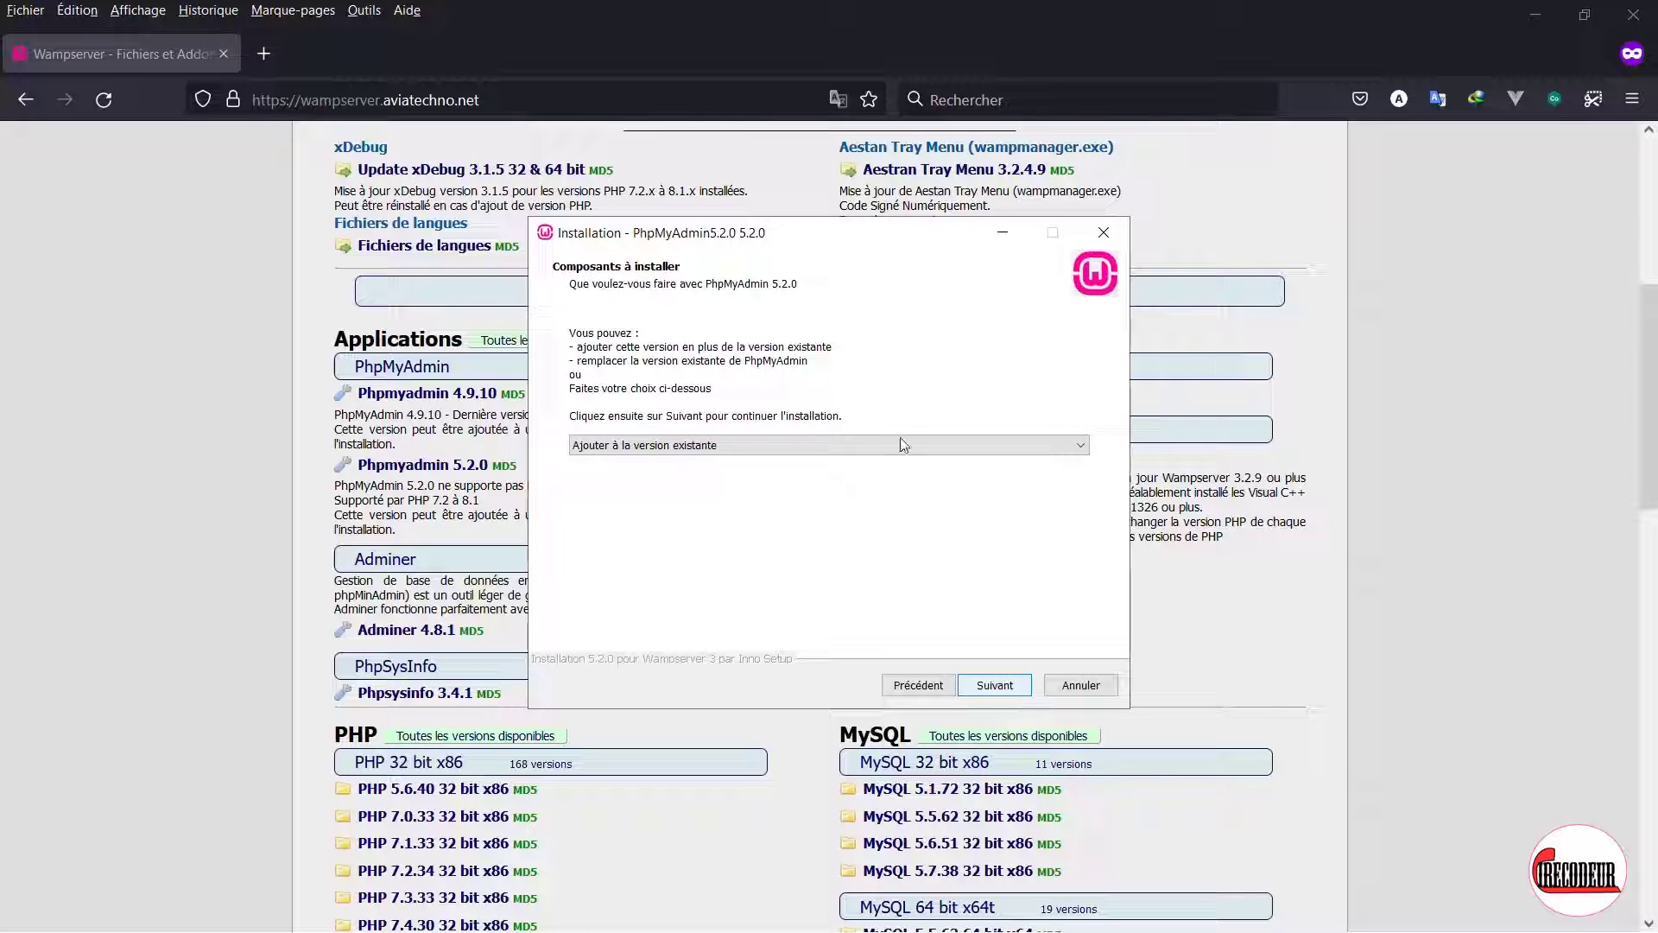
pyautogui.click(670, 444)
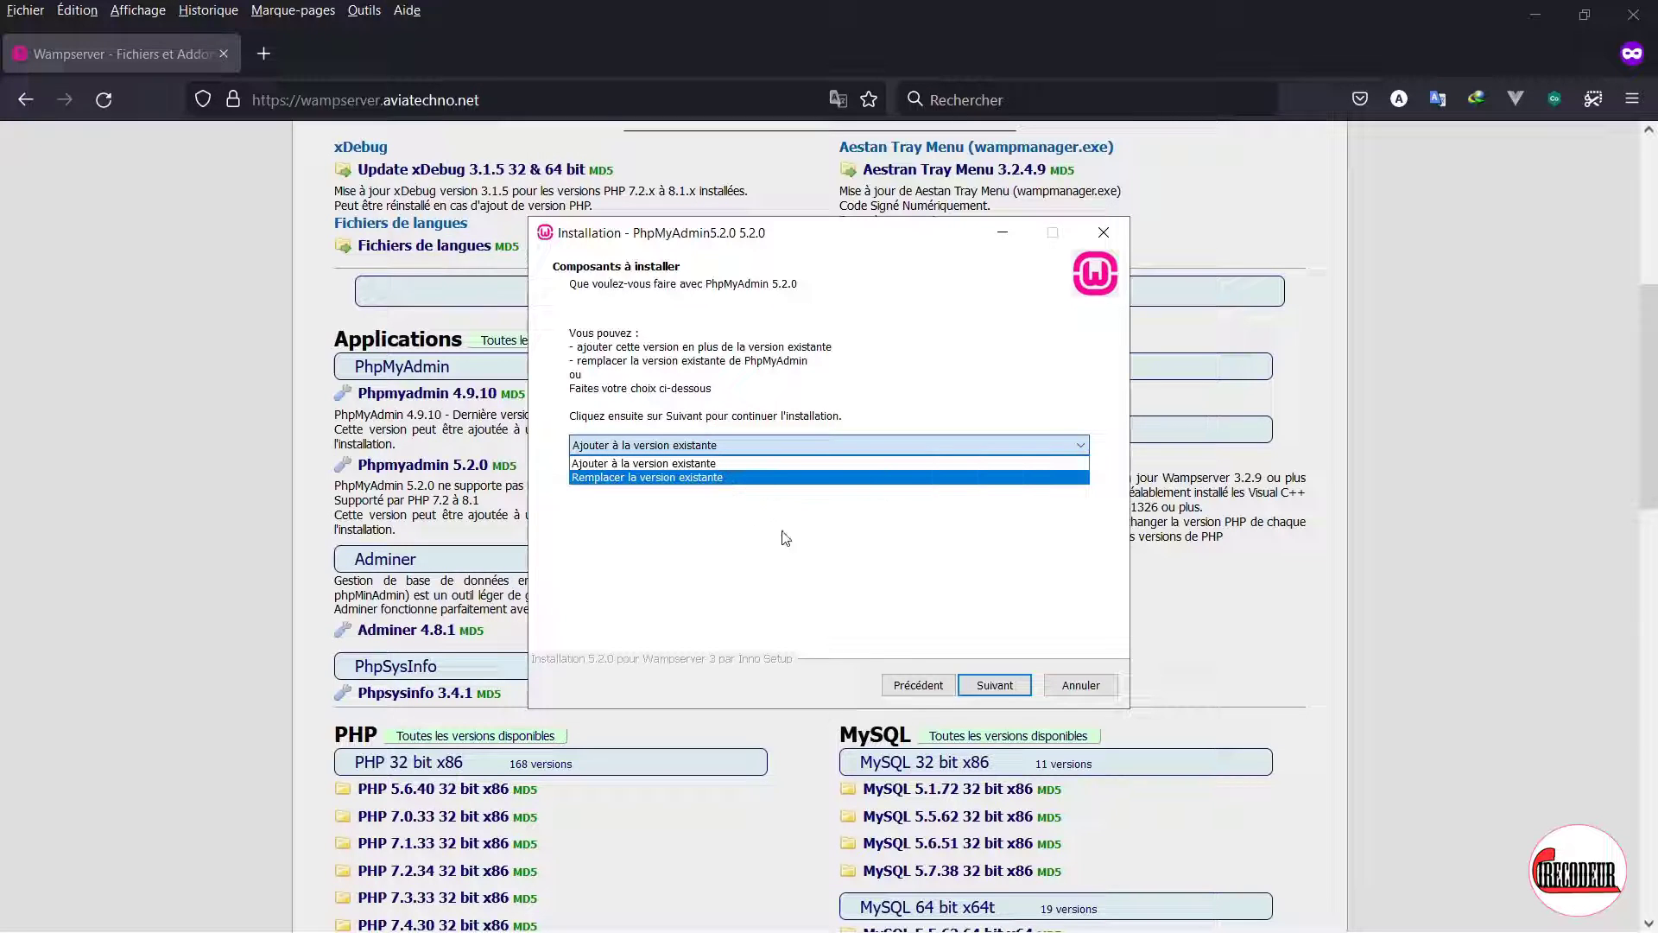
pyautogui.click(806, 566)
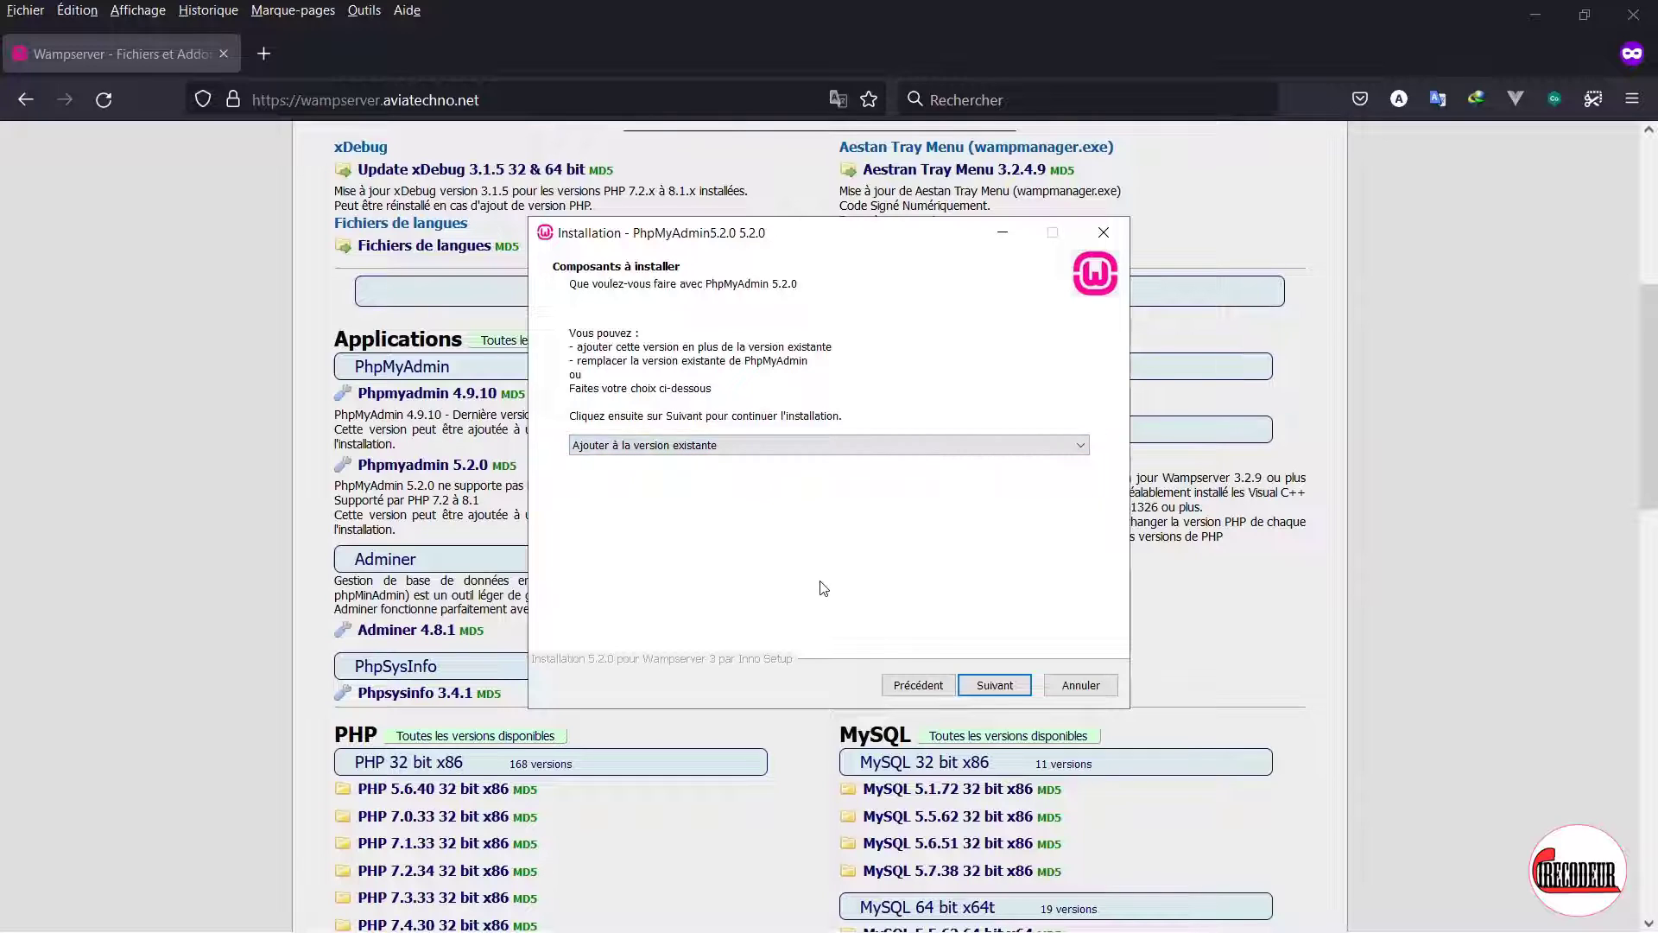
pyautogui.click(979, 691)
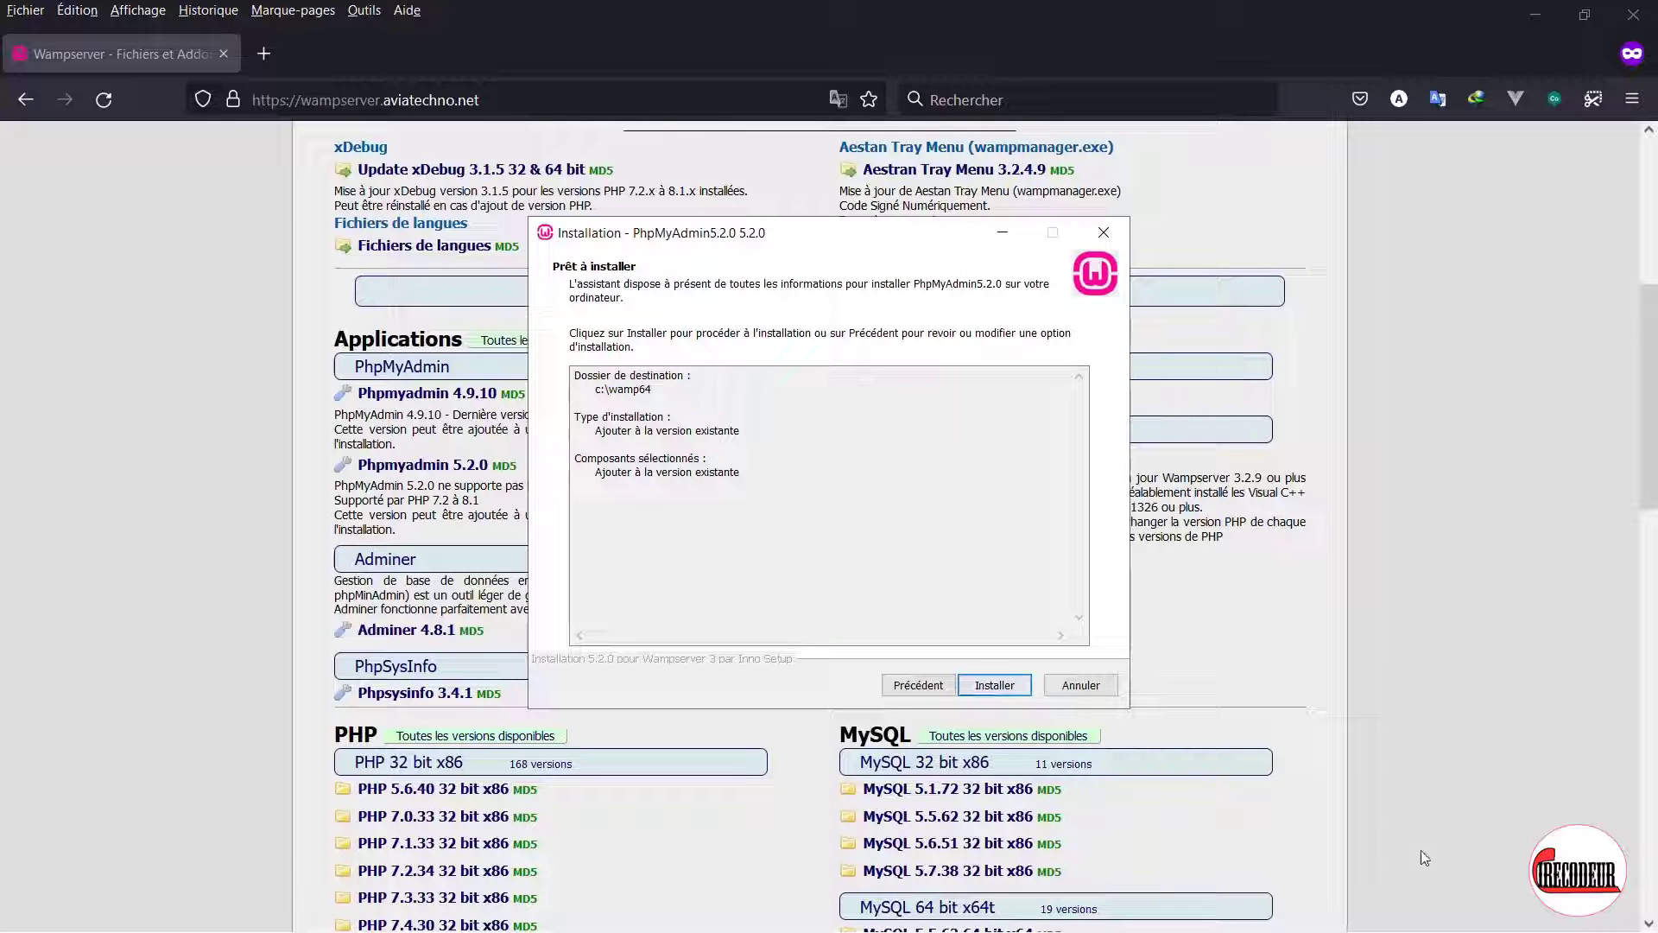
pyautogui.press('Return')
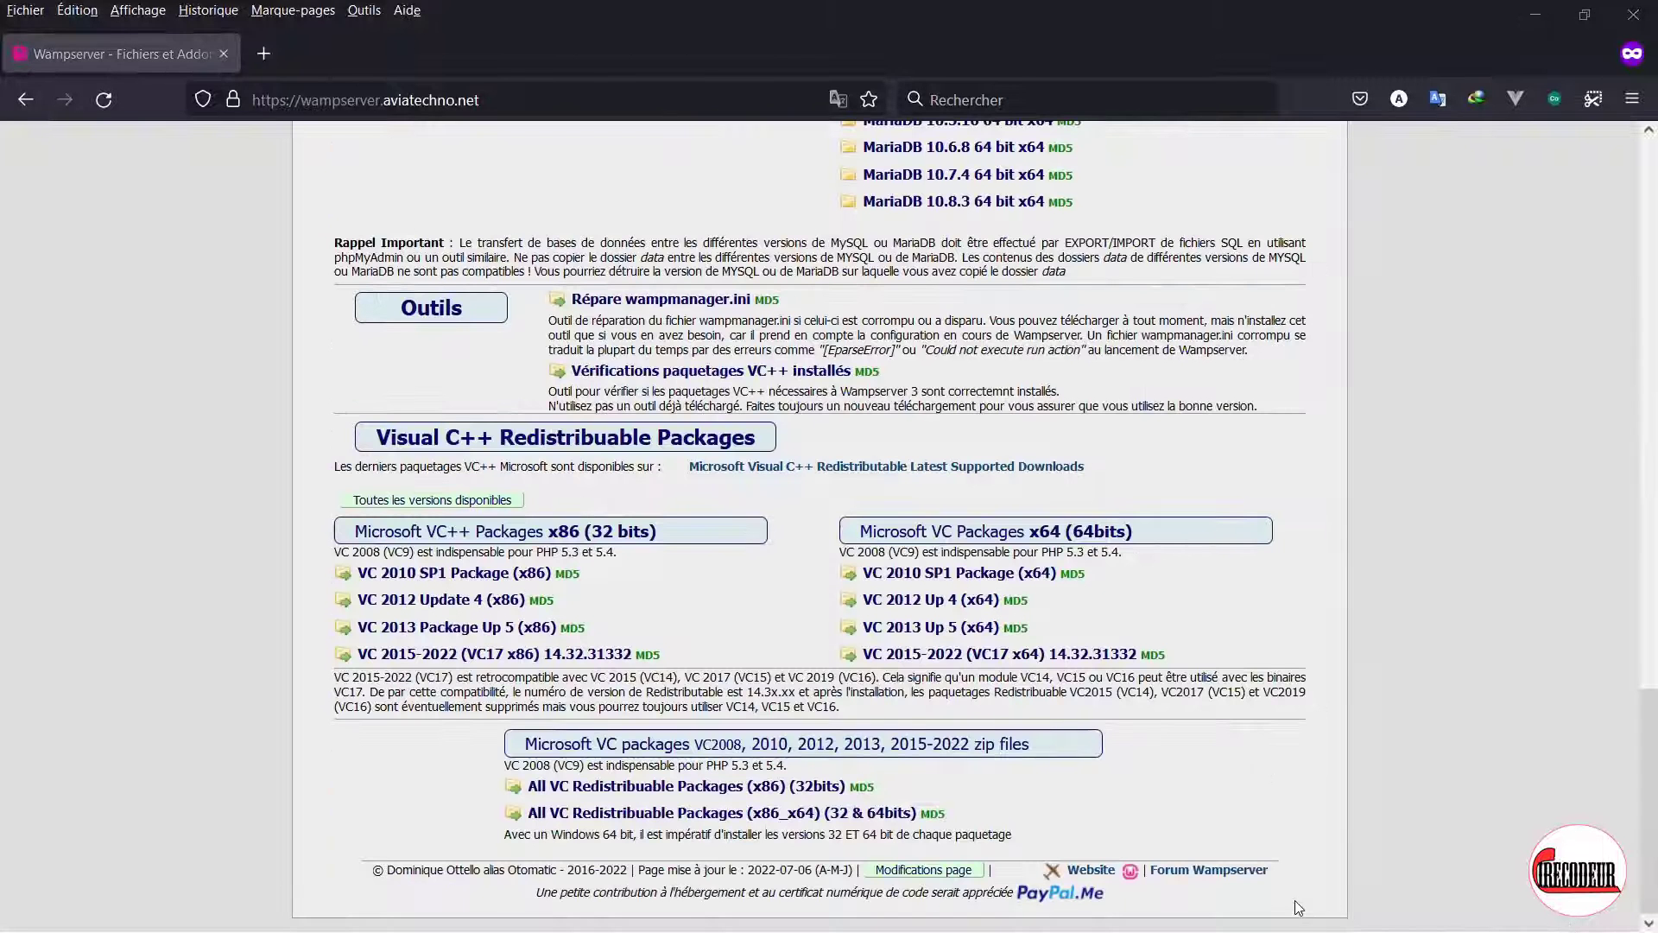
# Step: Open phpMyAdmin 5.0.2 in the browser from the Wampserver menu
pyautogui.click(1387, 922)
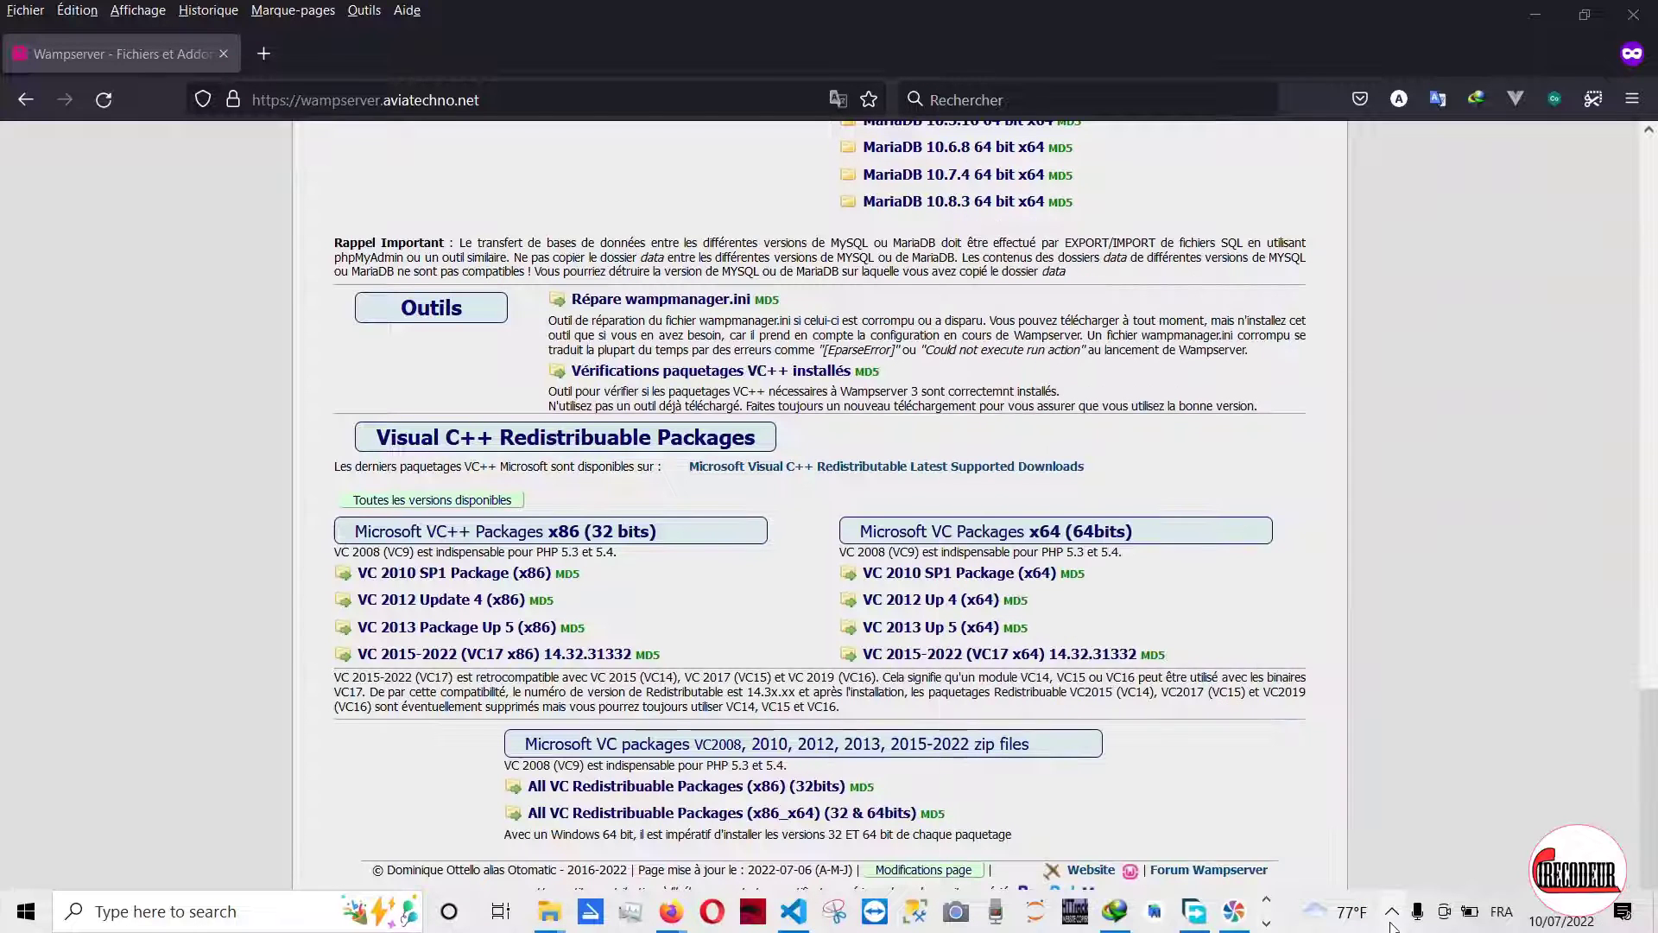
pyautogui.click(1392, 917)
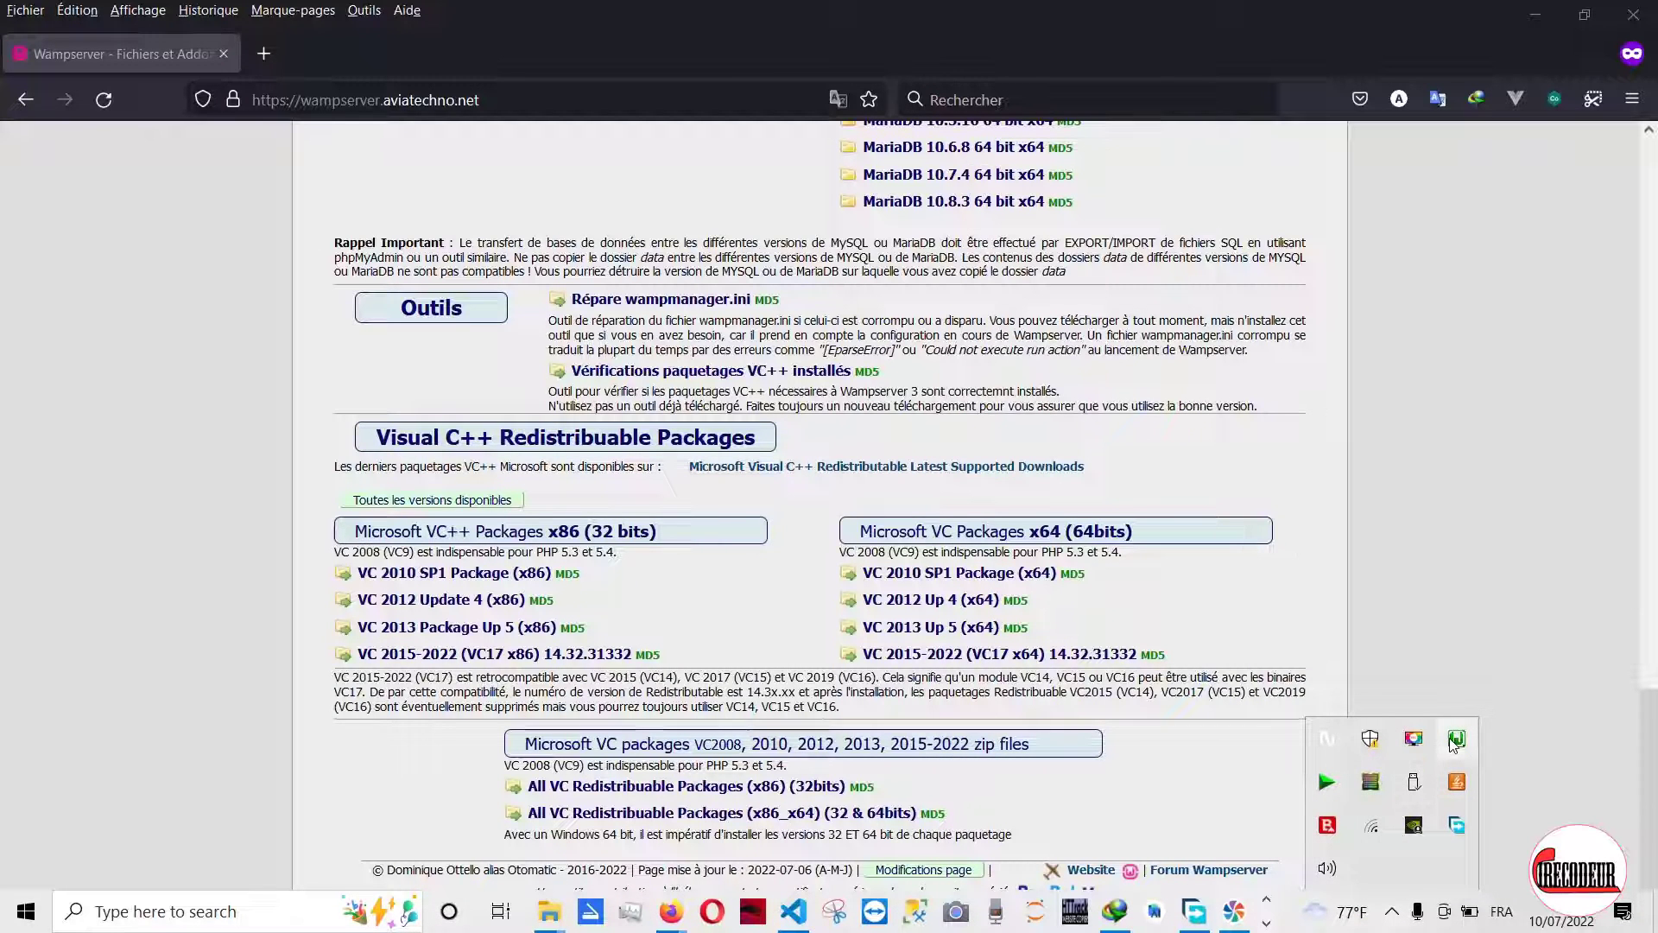
pyautogui.click(1453, 741)
pyautogui.click(1454, 739)
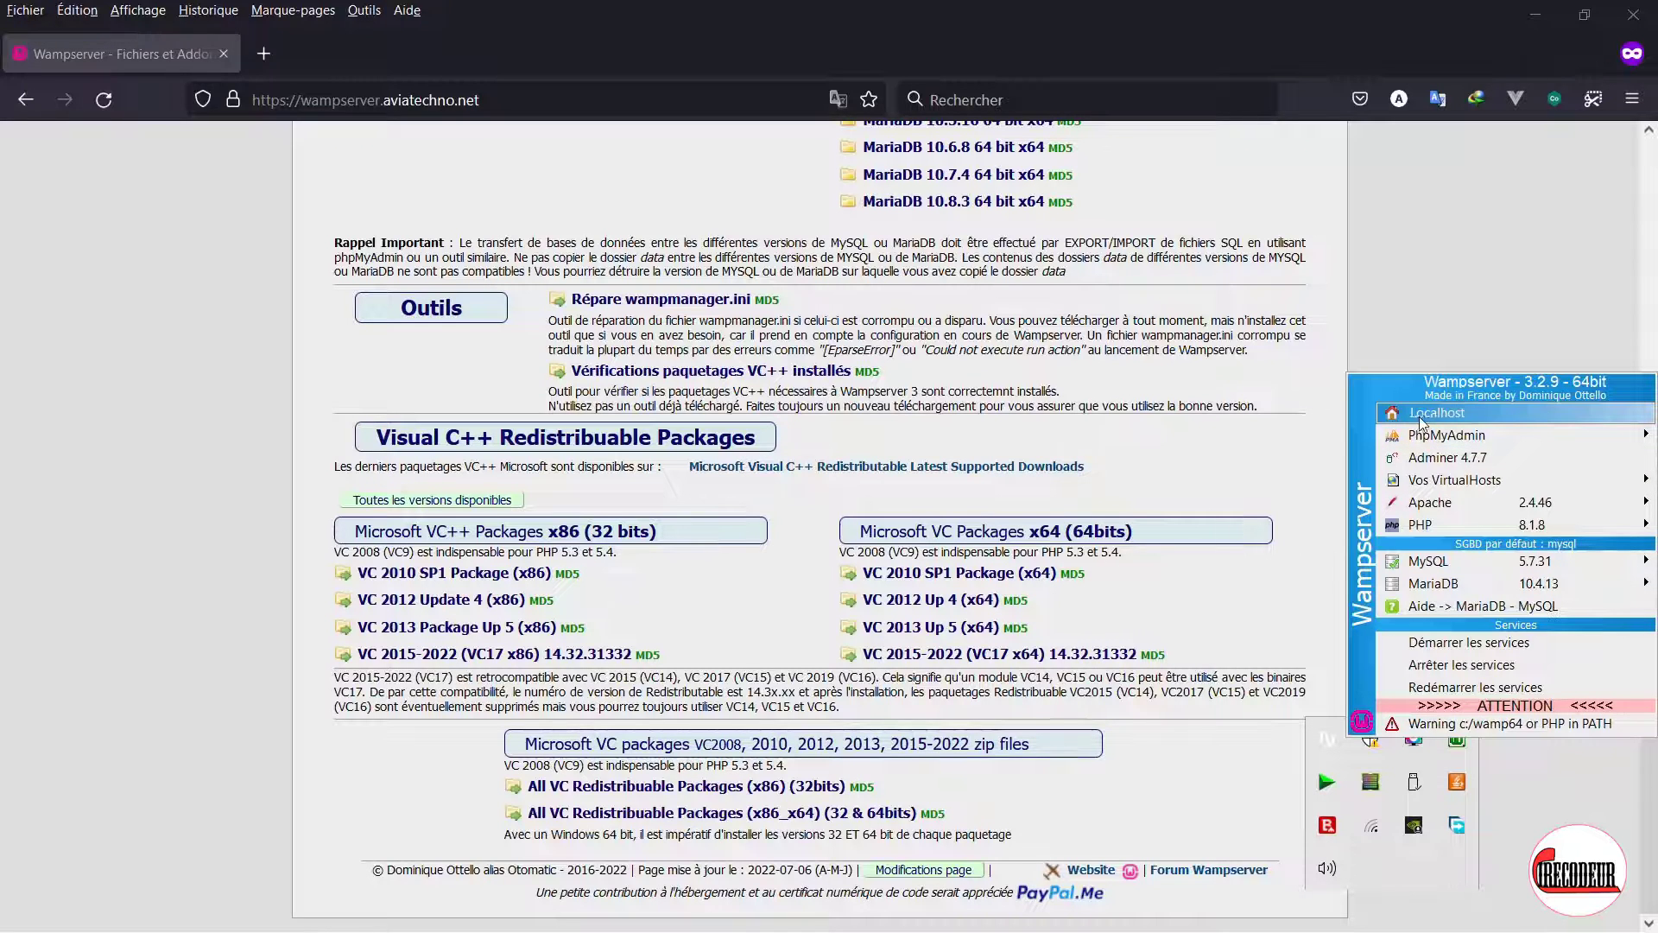
pyautogui.moveTo(1430, 436)
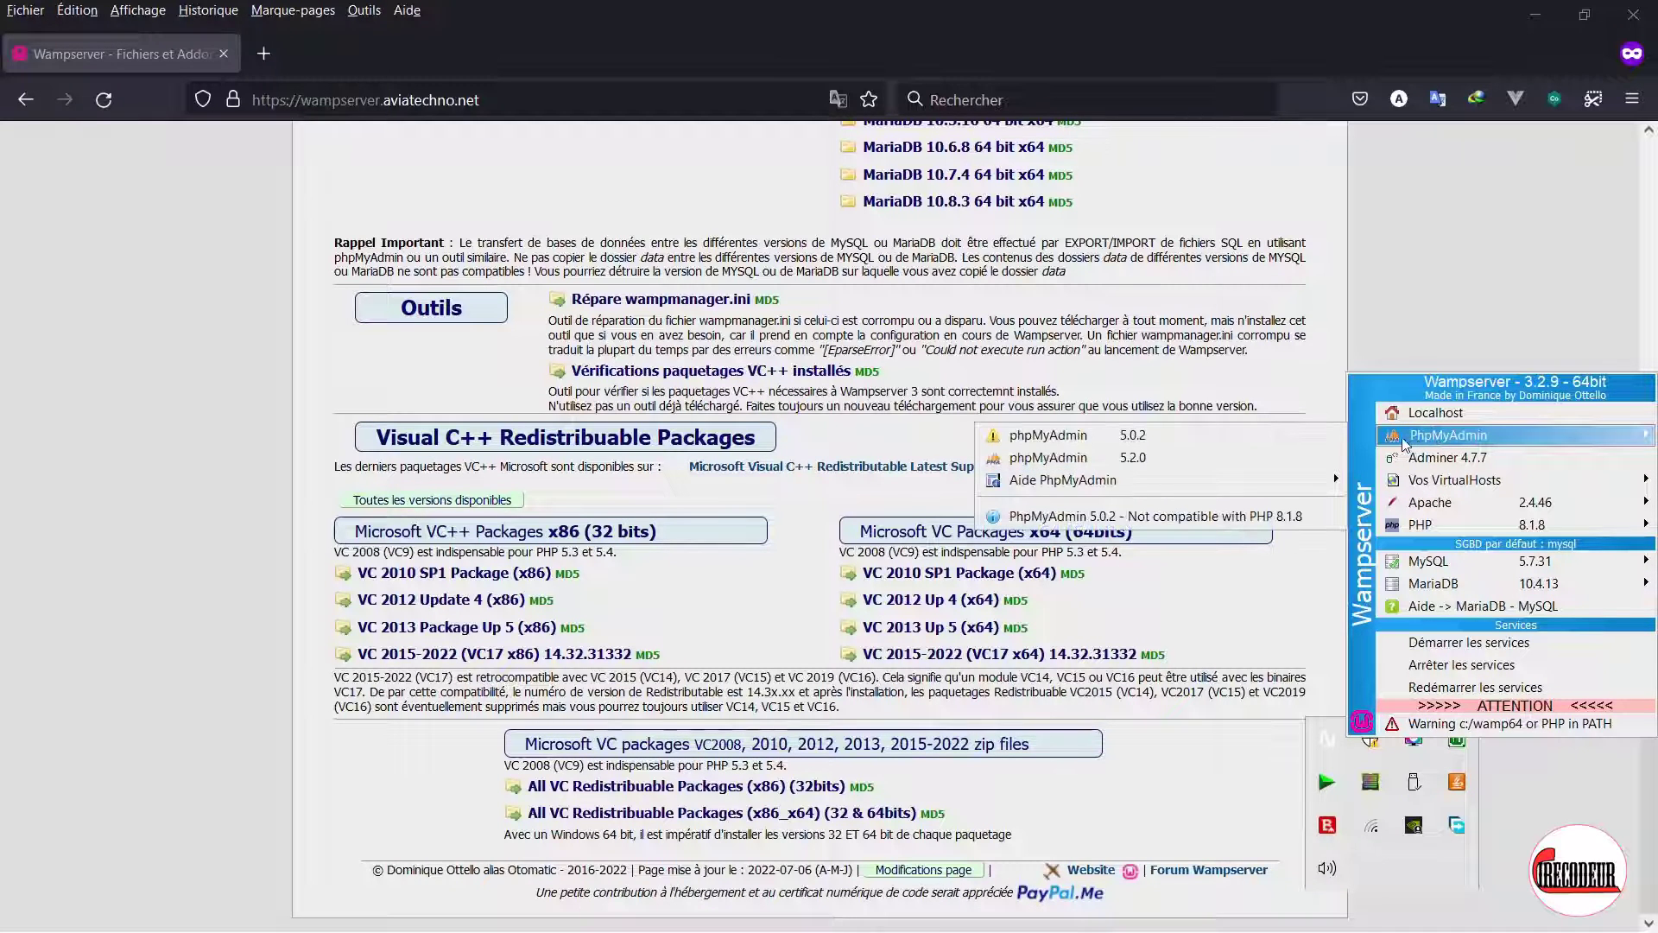
pyautogui.click(1049, 436)
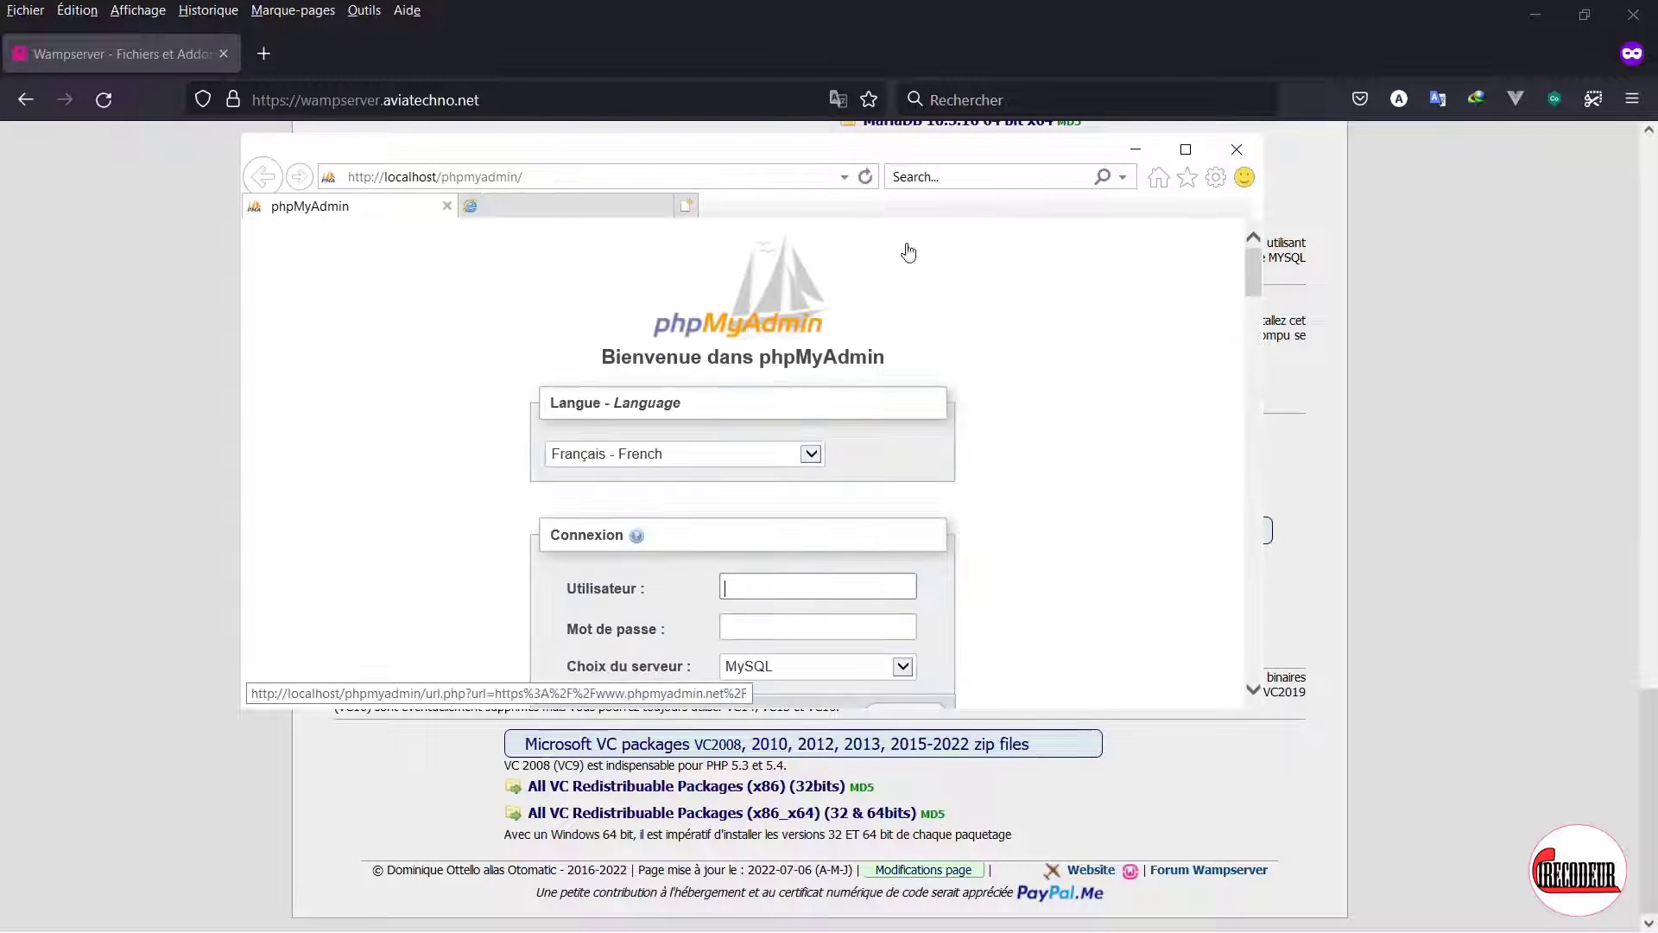
# Step: Maximize the phpMyAdmin browser window, close the extra go.microsoft.com tab and view the login form and Deprecation Notice
pyautogui.click(1186, 148)
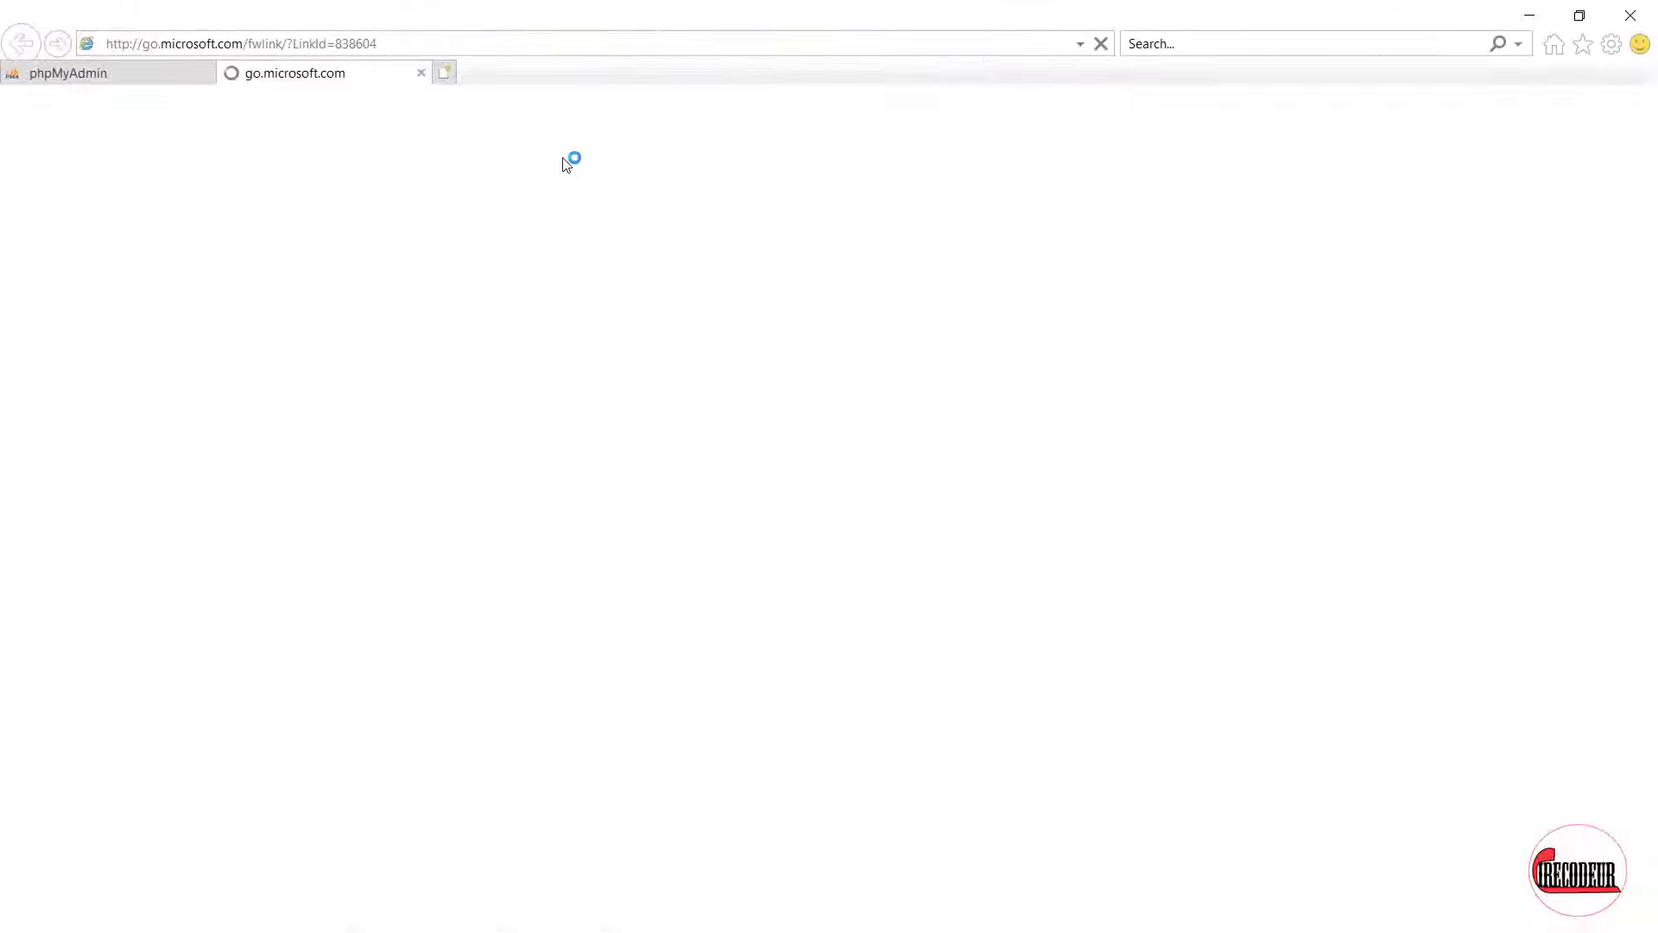
pyautogui.click(420, 73)
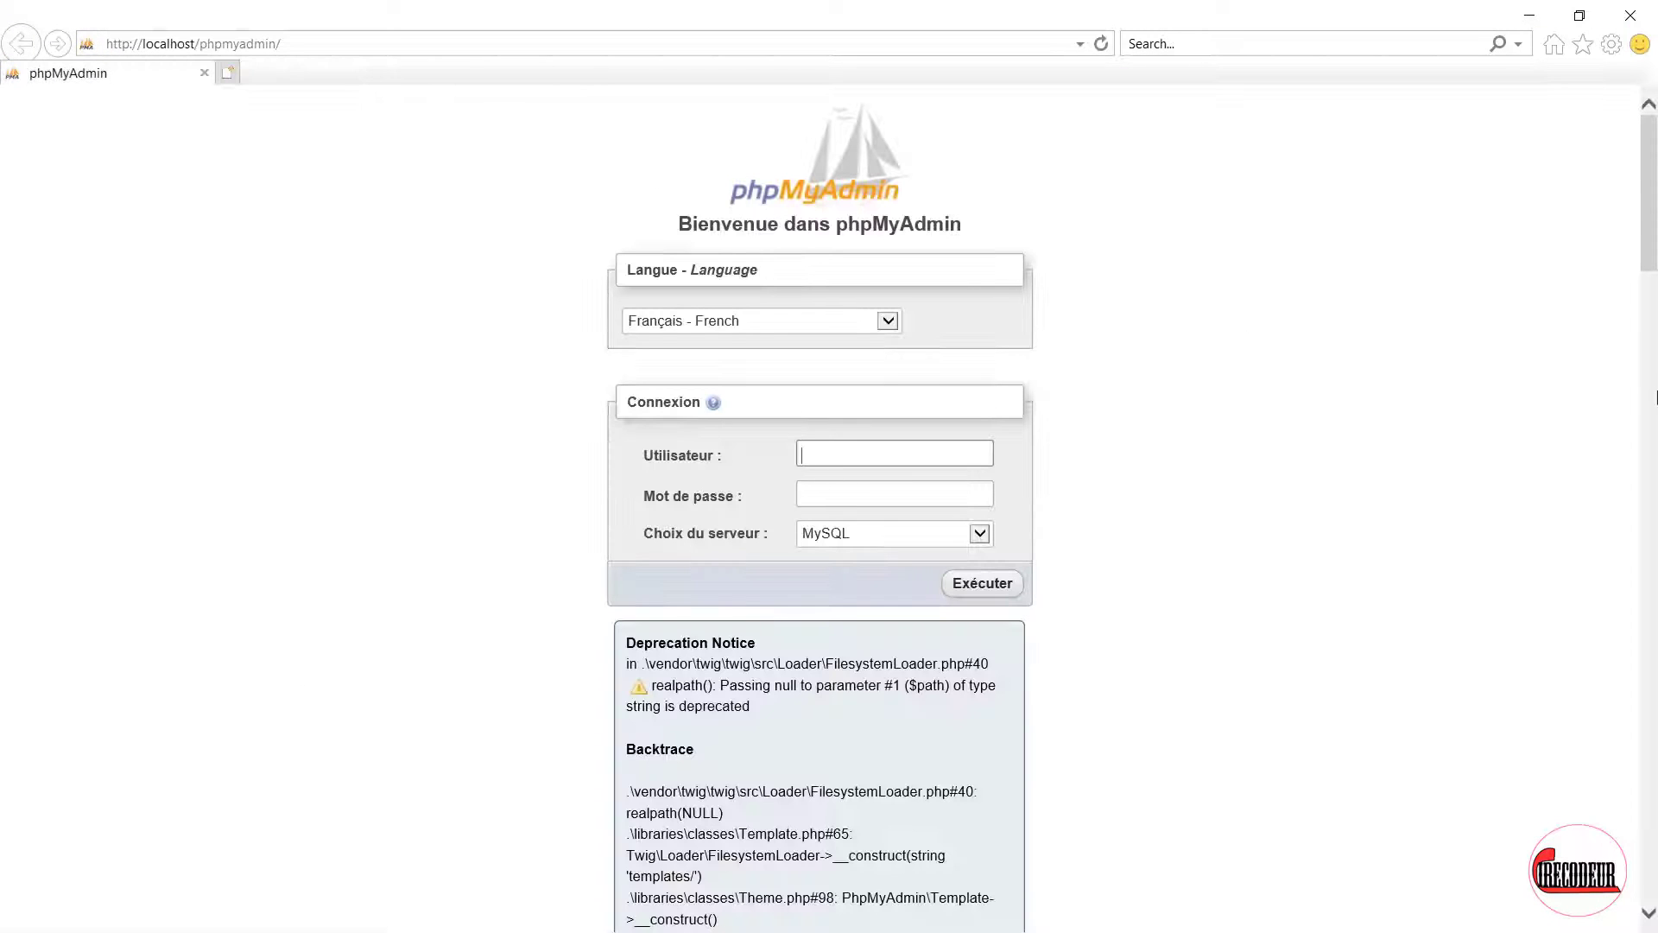
pyautogui.moveTo(1654, 191); pyautogui.dragTo(1645, 225)
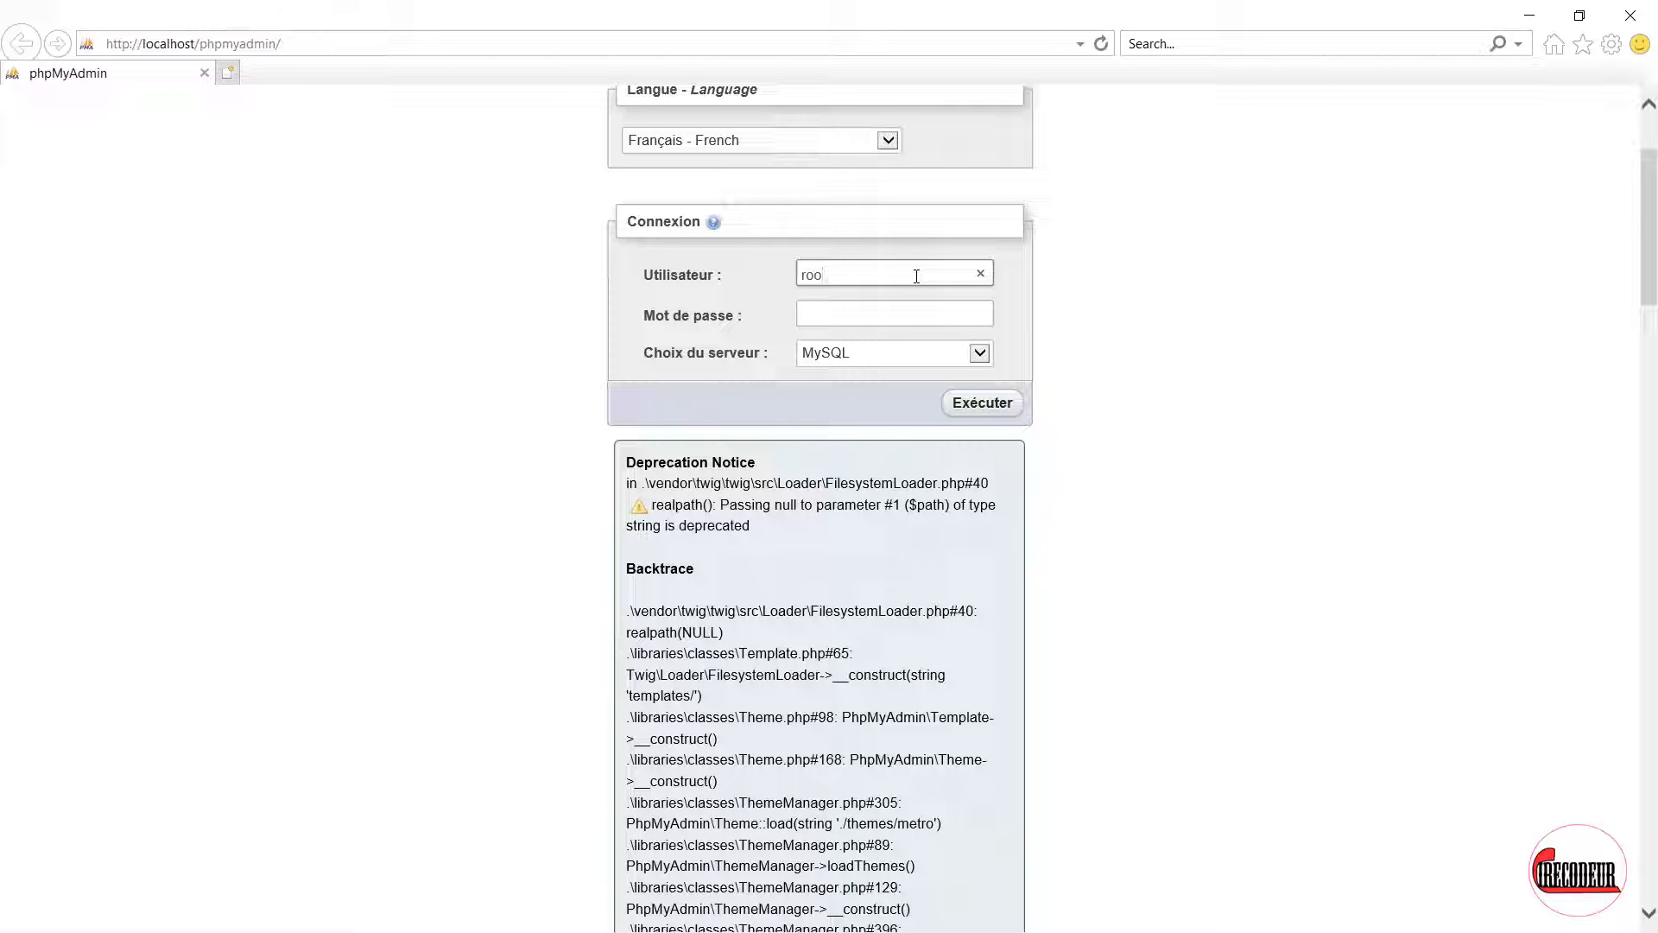
# Step: Try to log in to phpMyAdmin 5.0.2 as root on the MySQL server
pyautogui.click(958, 401)
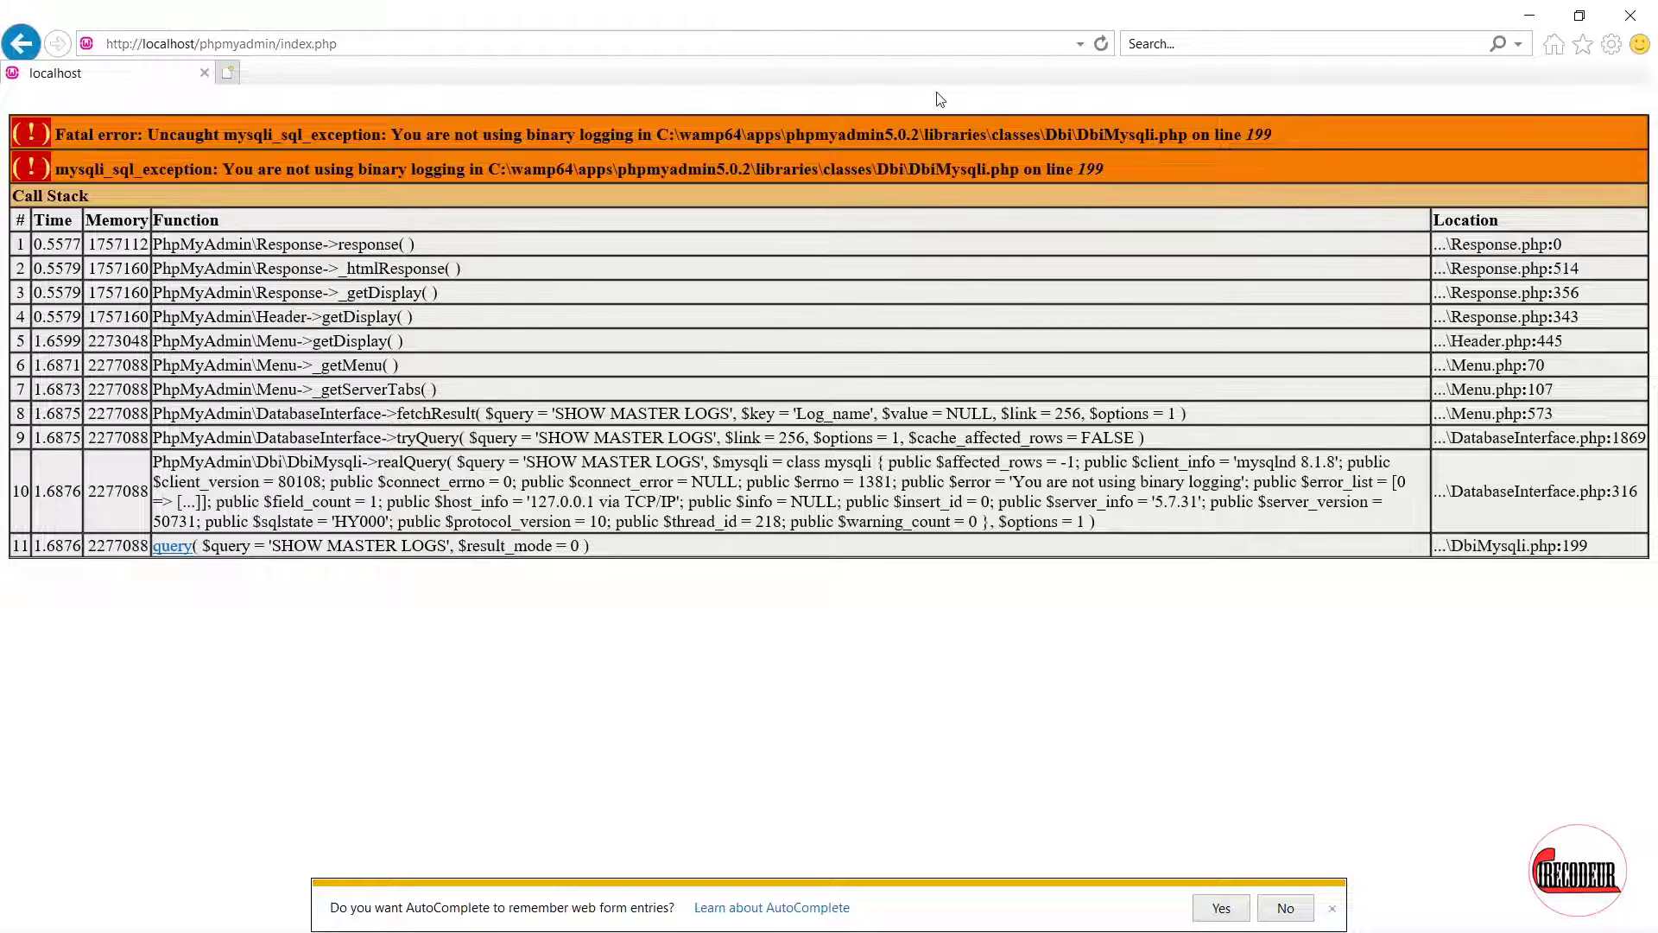
pyautogui.click(220, 76)
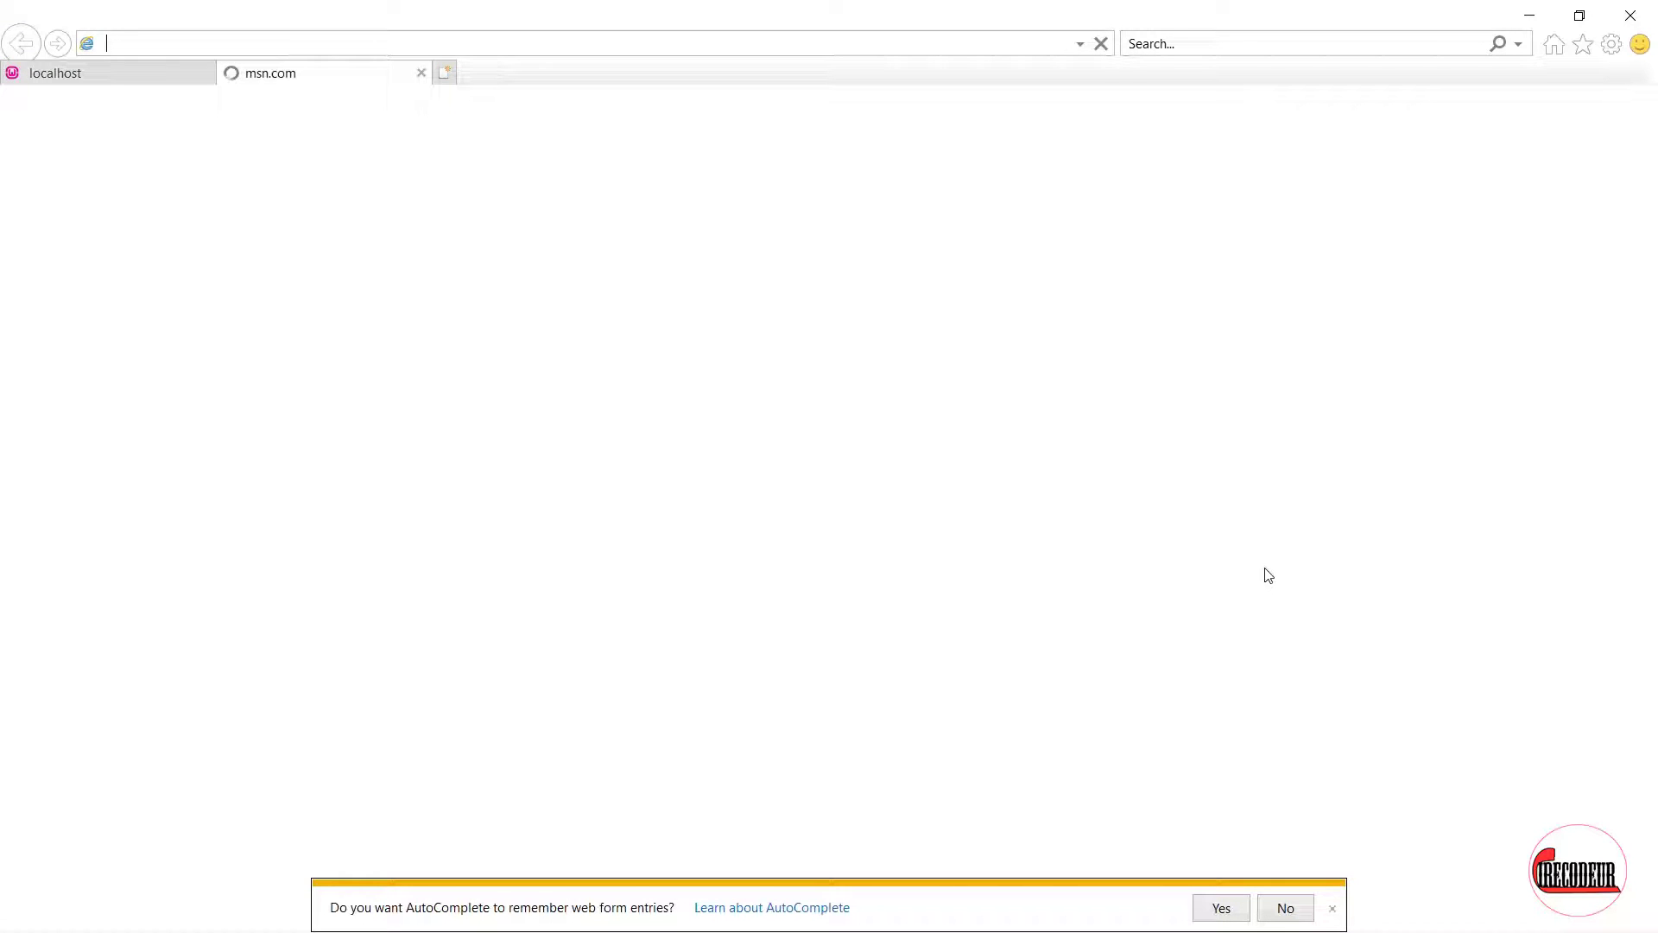
# Step: Open phpMyAdmin 5.2.0 in the browser from the Wampserver menu
pyautogui.click(1392, 916)
pyautogui.click(1457, 740)
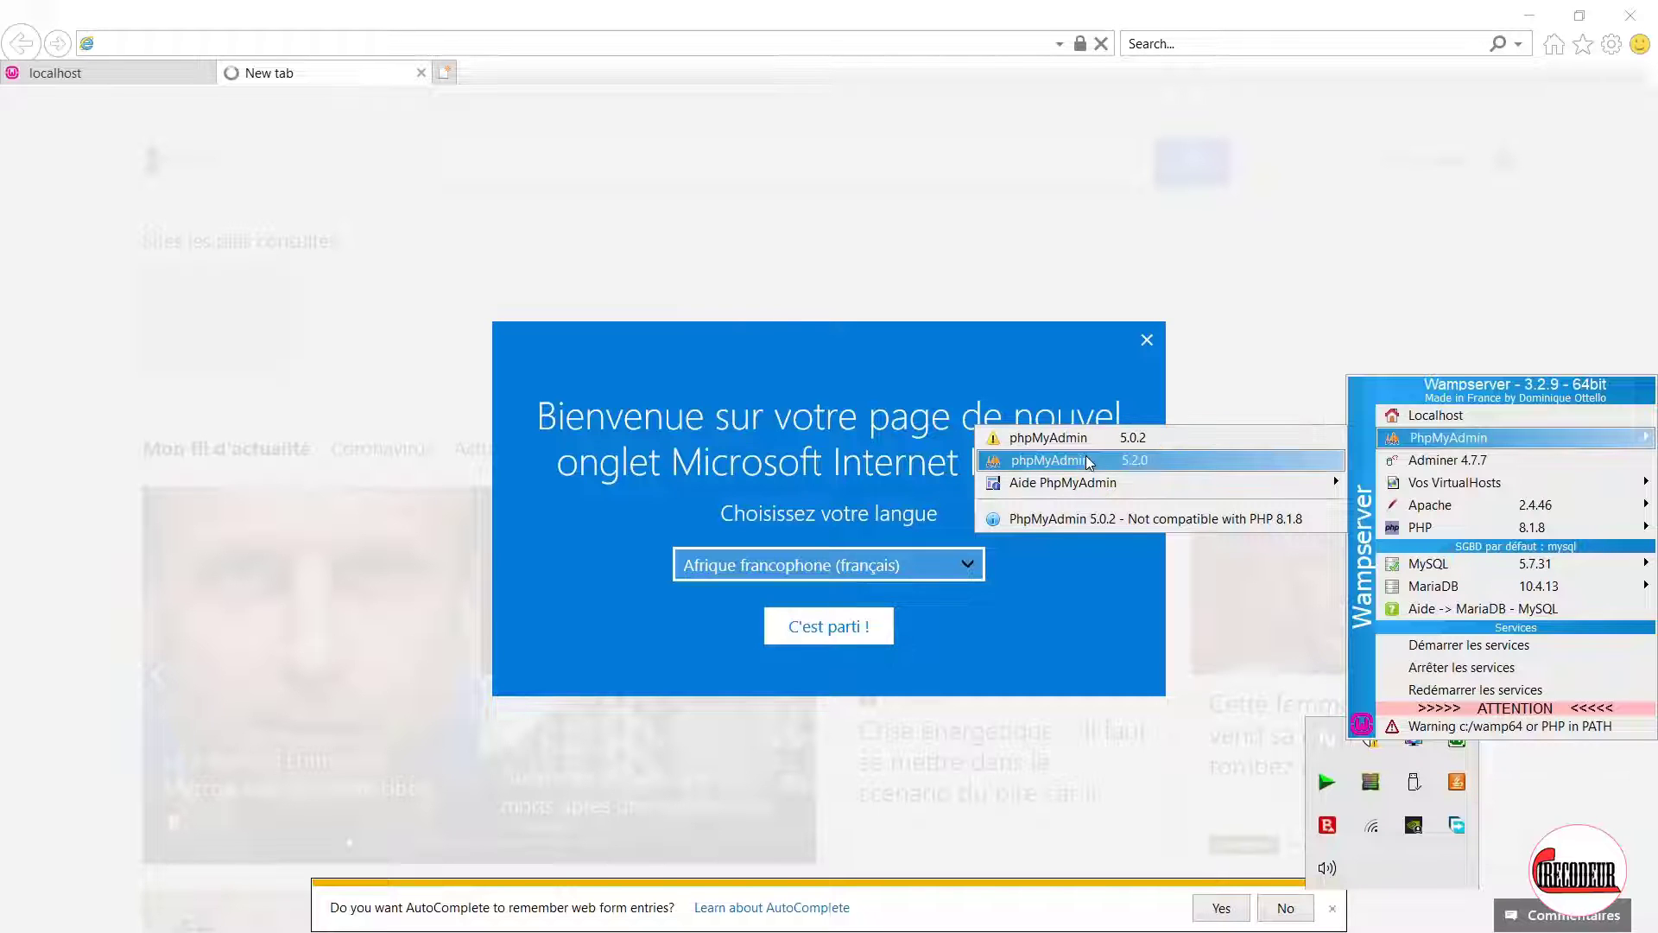
pyautogui.click(1075, 464)
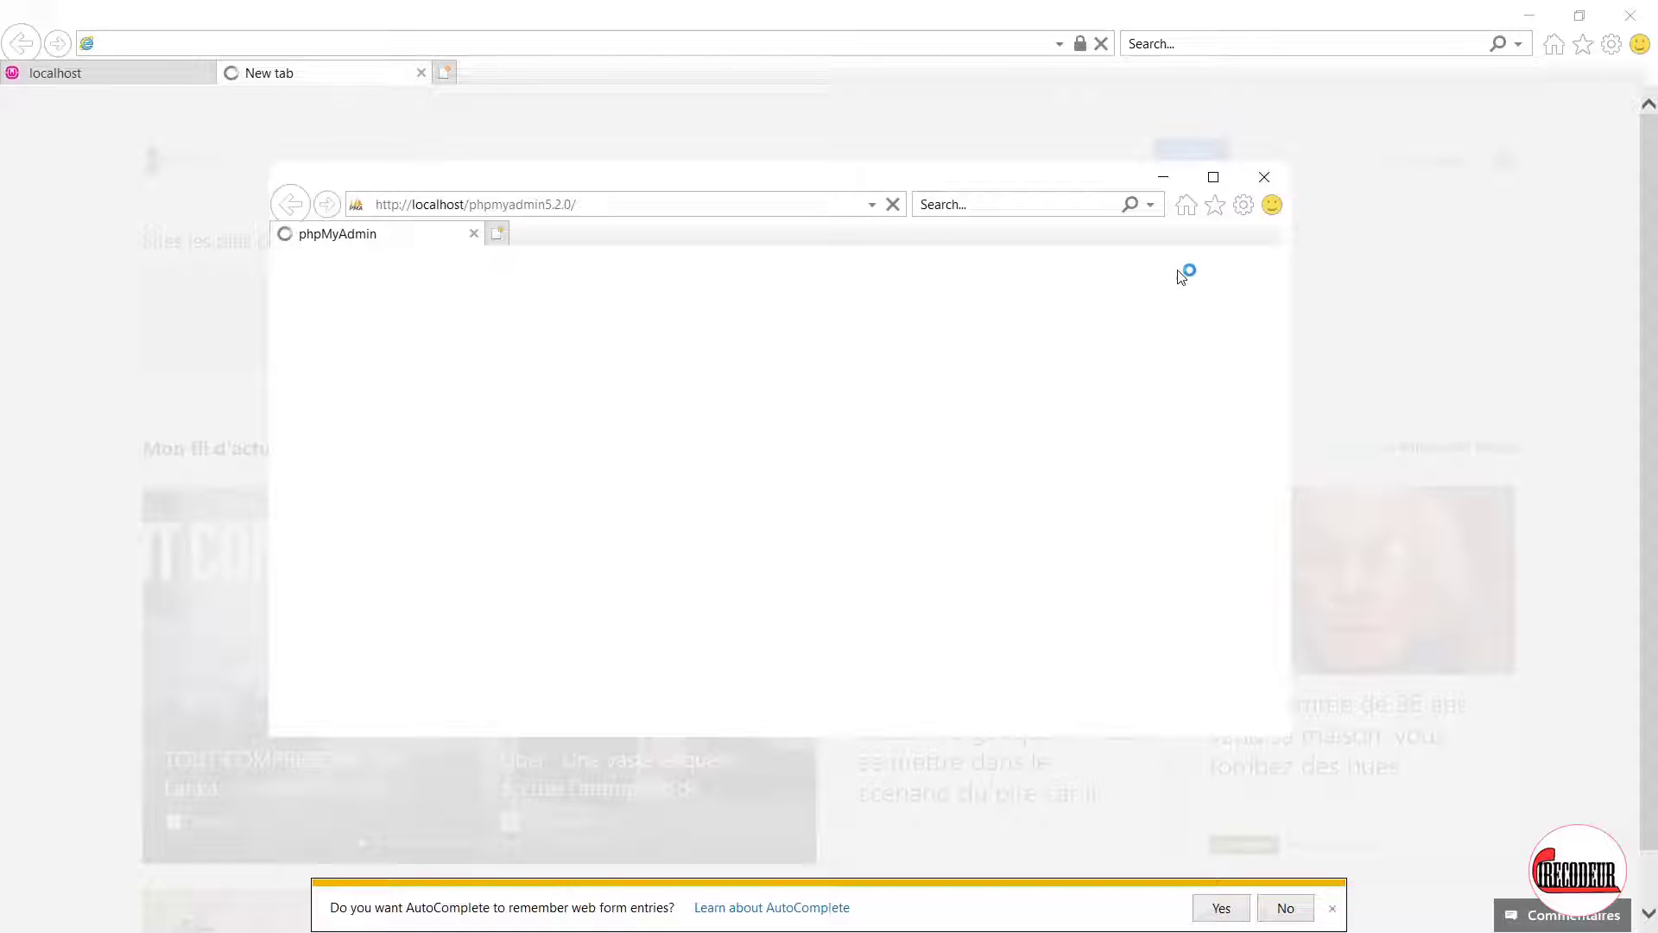
# Step: Close the earlier browser window with all its tabs and maximize the phpMyAdmin 5.2.0 window
pyautogui.click(1630, 15)
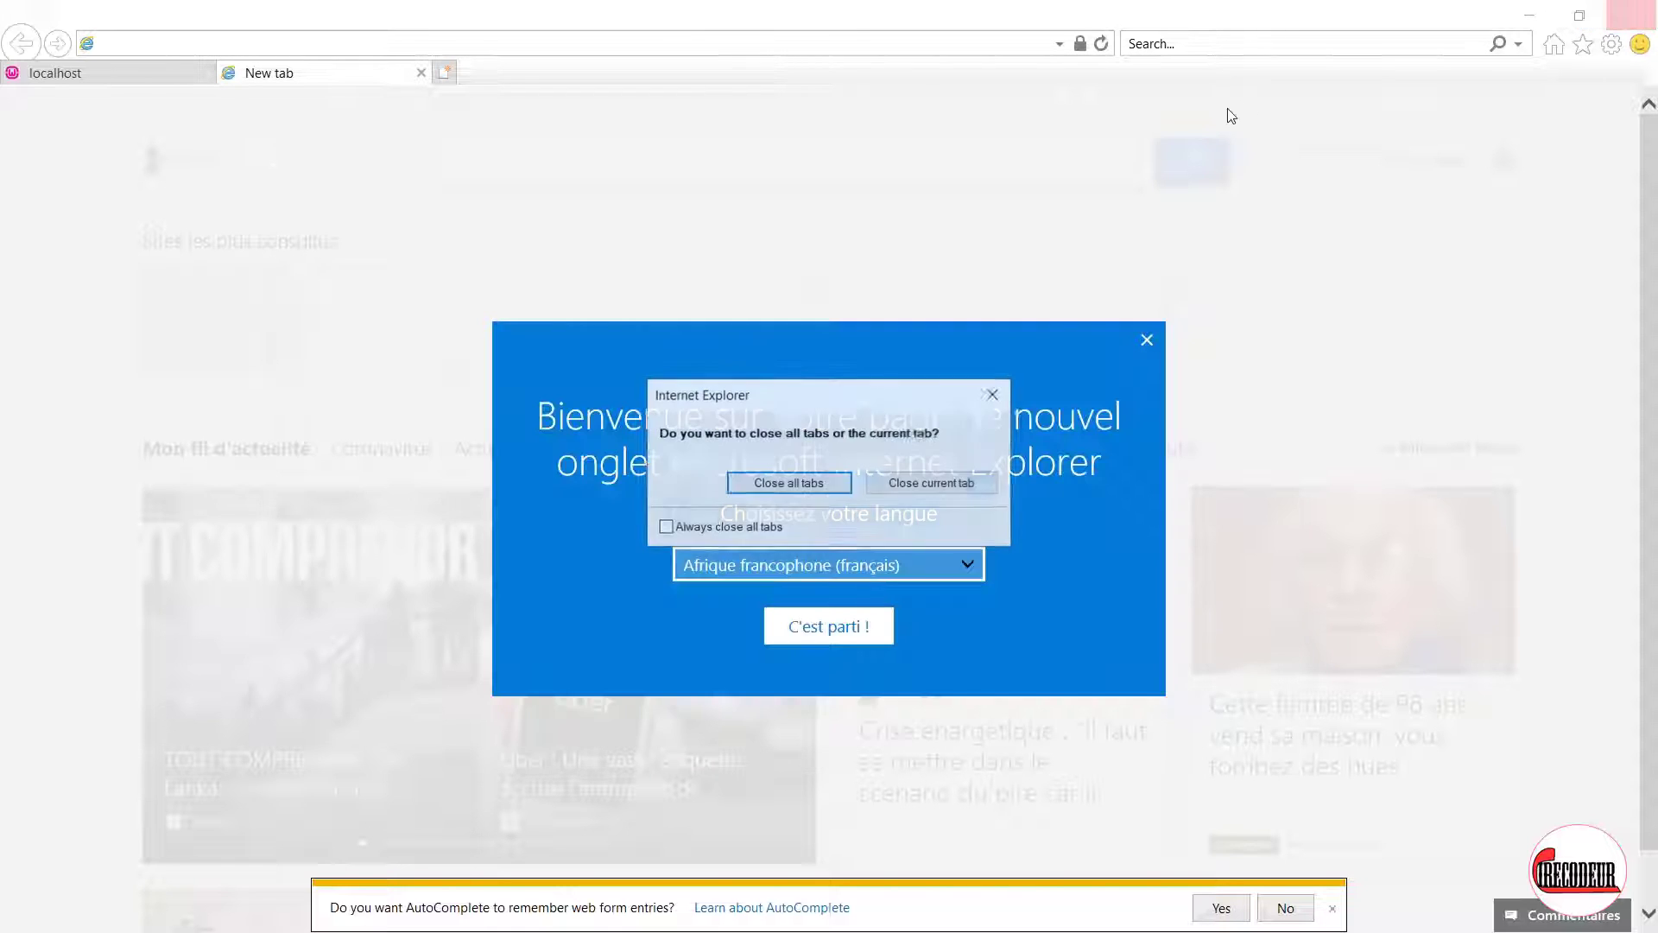
pyautogui.click(789, 482)
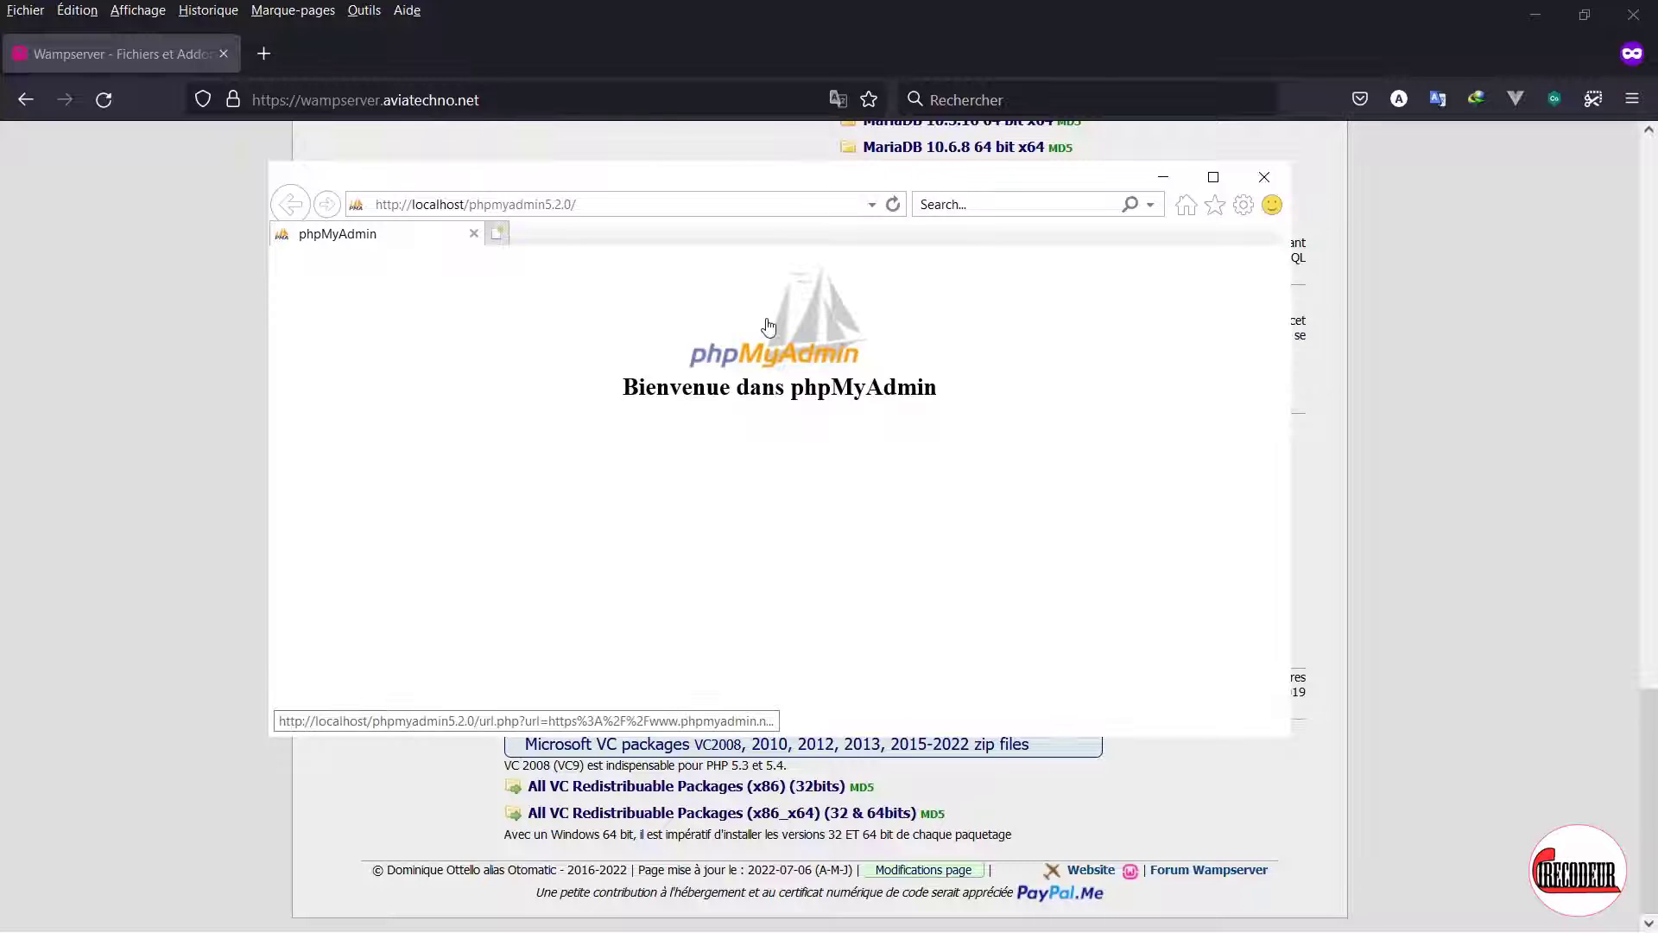
pyautogui.click(1213, 177)
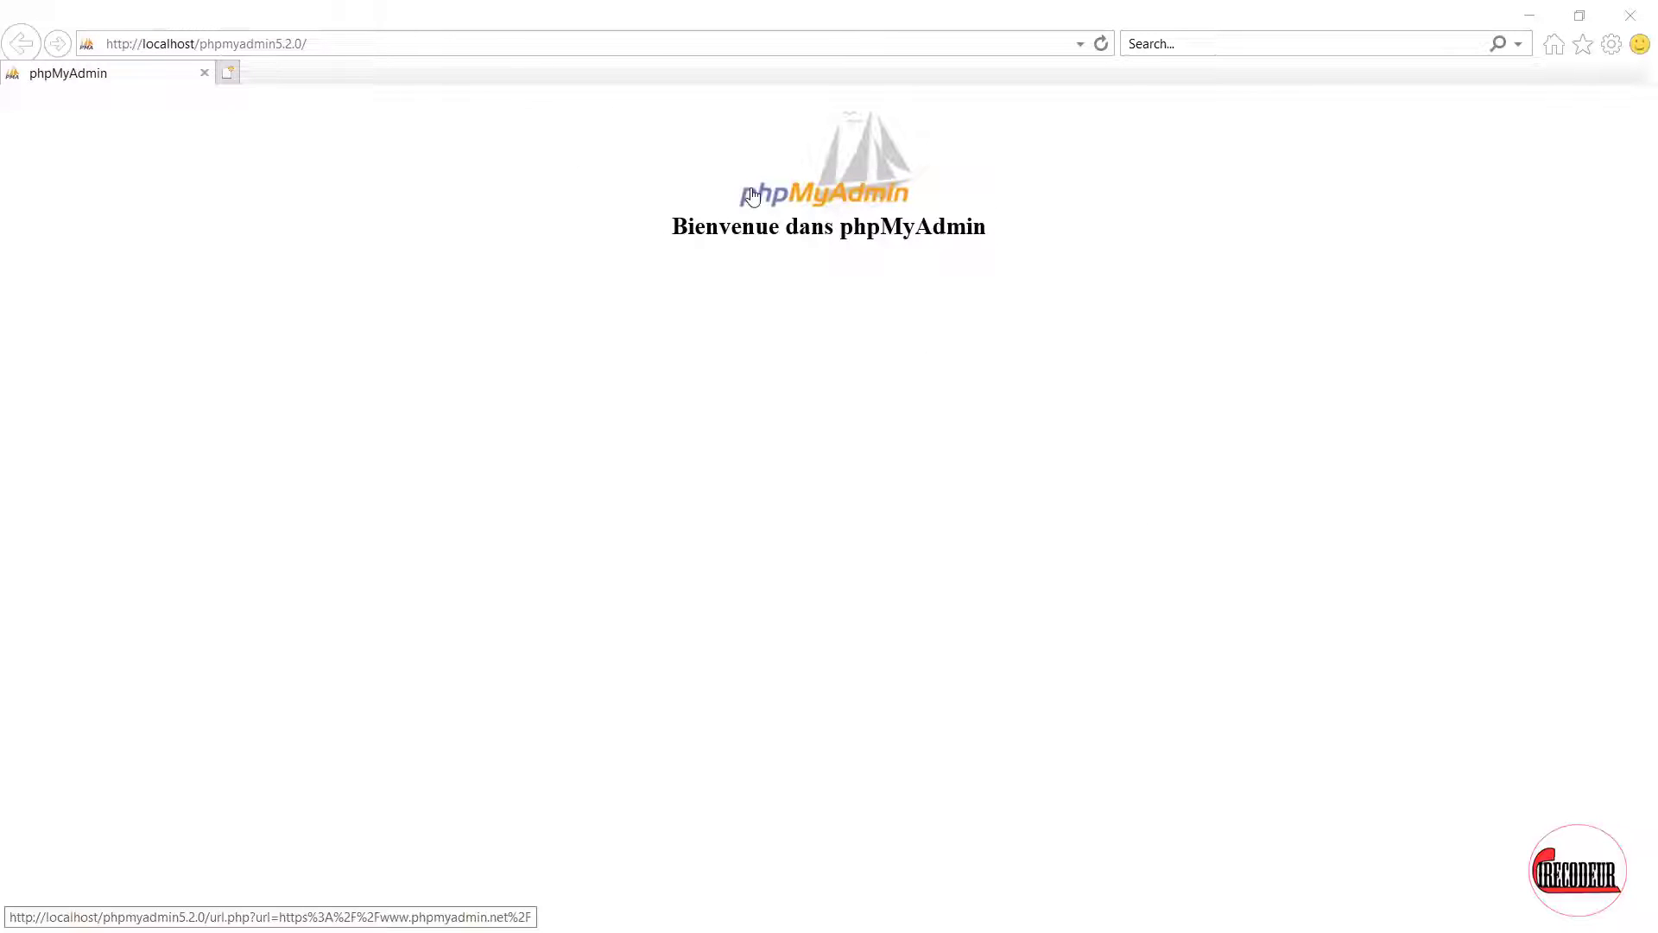
pyautogui.click(426, 44)
pyautogui.click(347, 43)
pyautogui.hotkey('ctrl', 'a')
pyautogui.hotkey('ctrl', 'c')
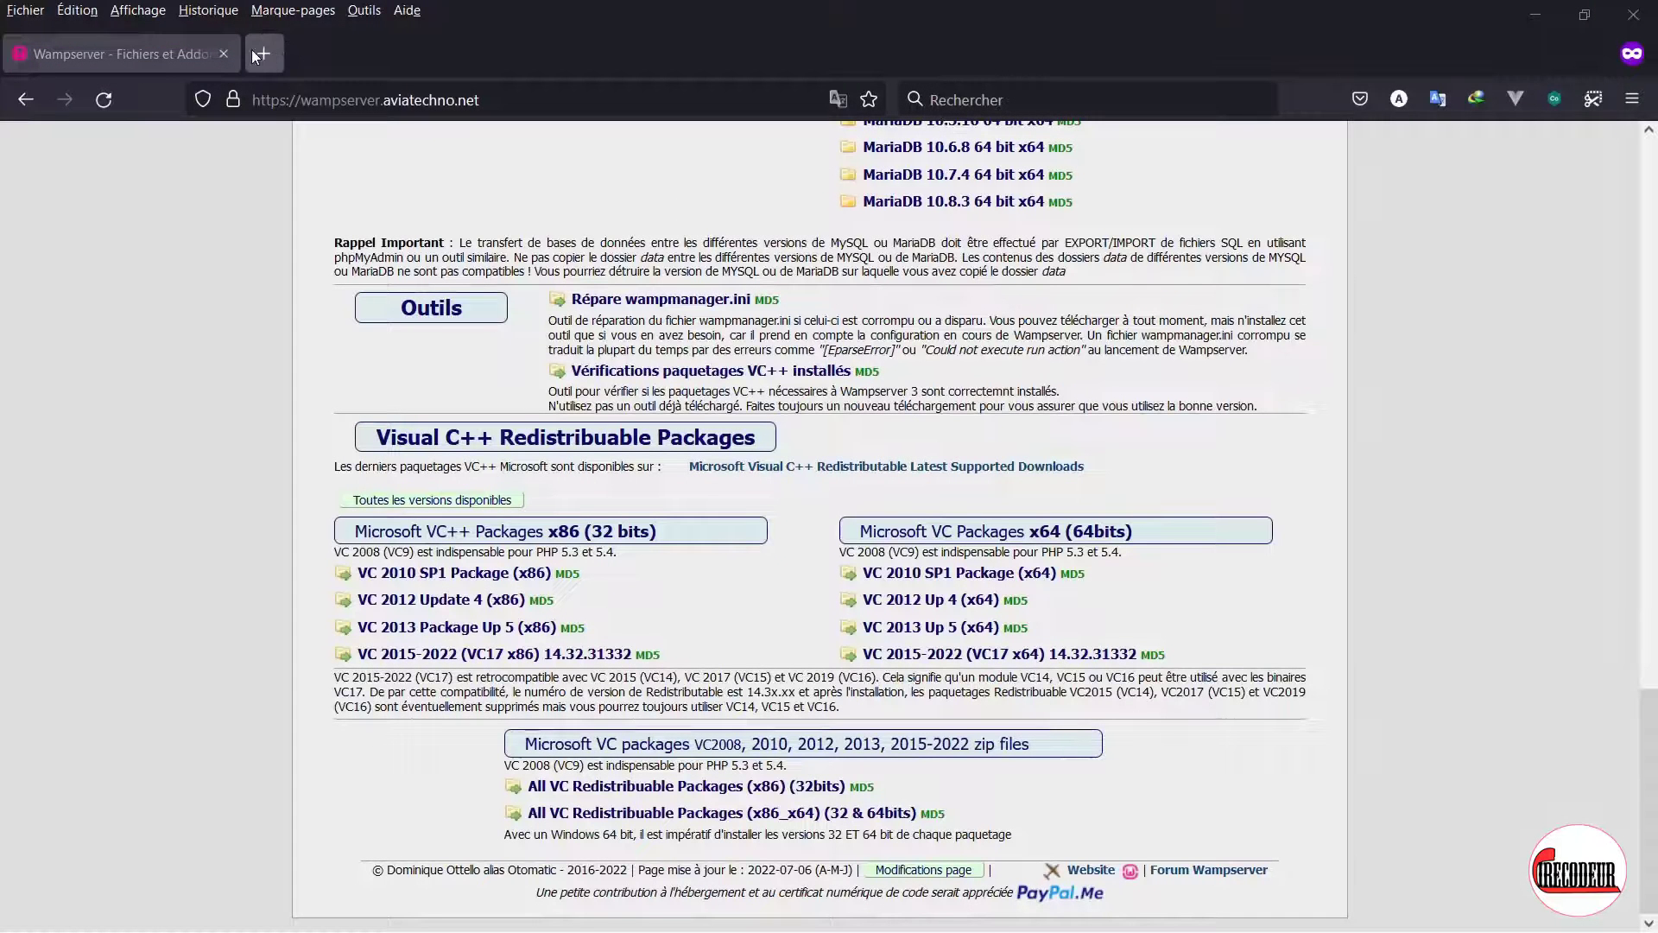
pyautogui.click(264, 53)
pyautogui.hotkey('ctrl', 'v')
pyautogui.press('Return')
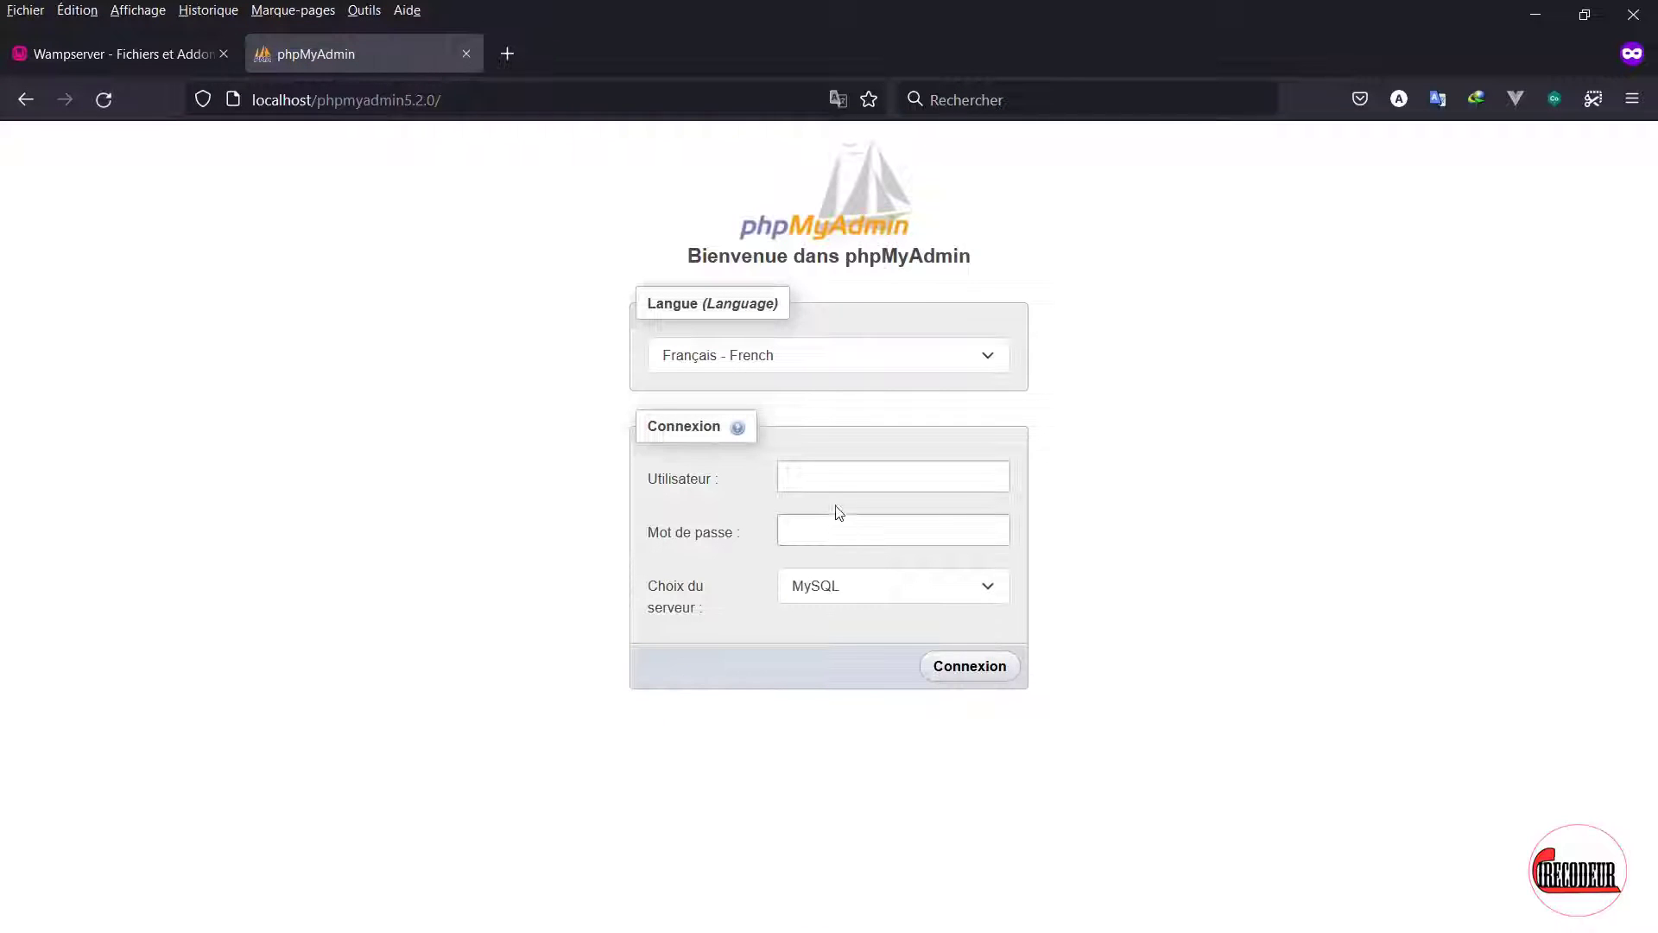
# Step: Log in to phpMyAdmin 5.2.0 as root on the MySQL server, leaving the password empty
pyautogui.click(827, 485)
pyautogui.write('r')
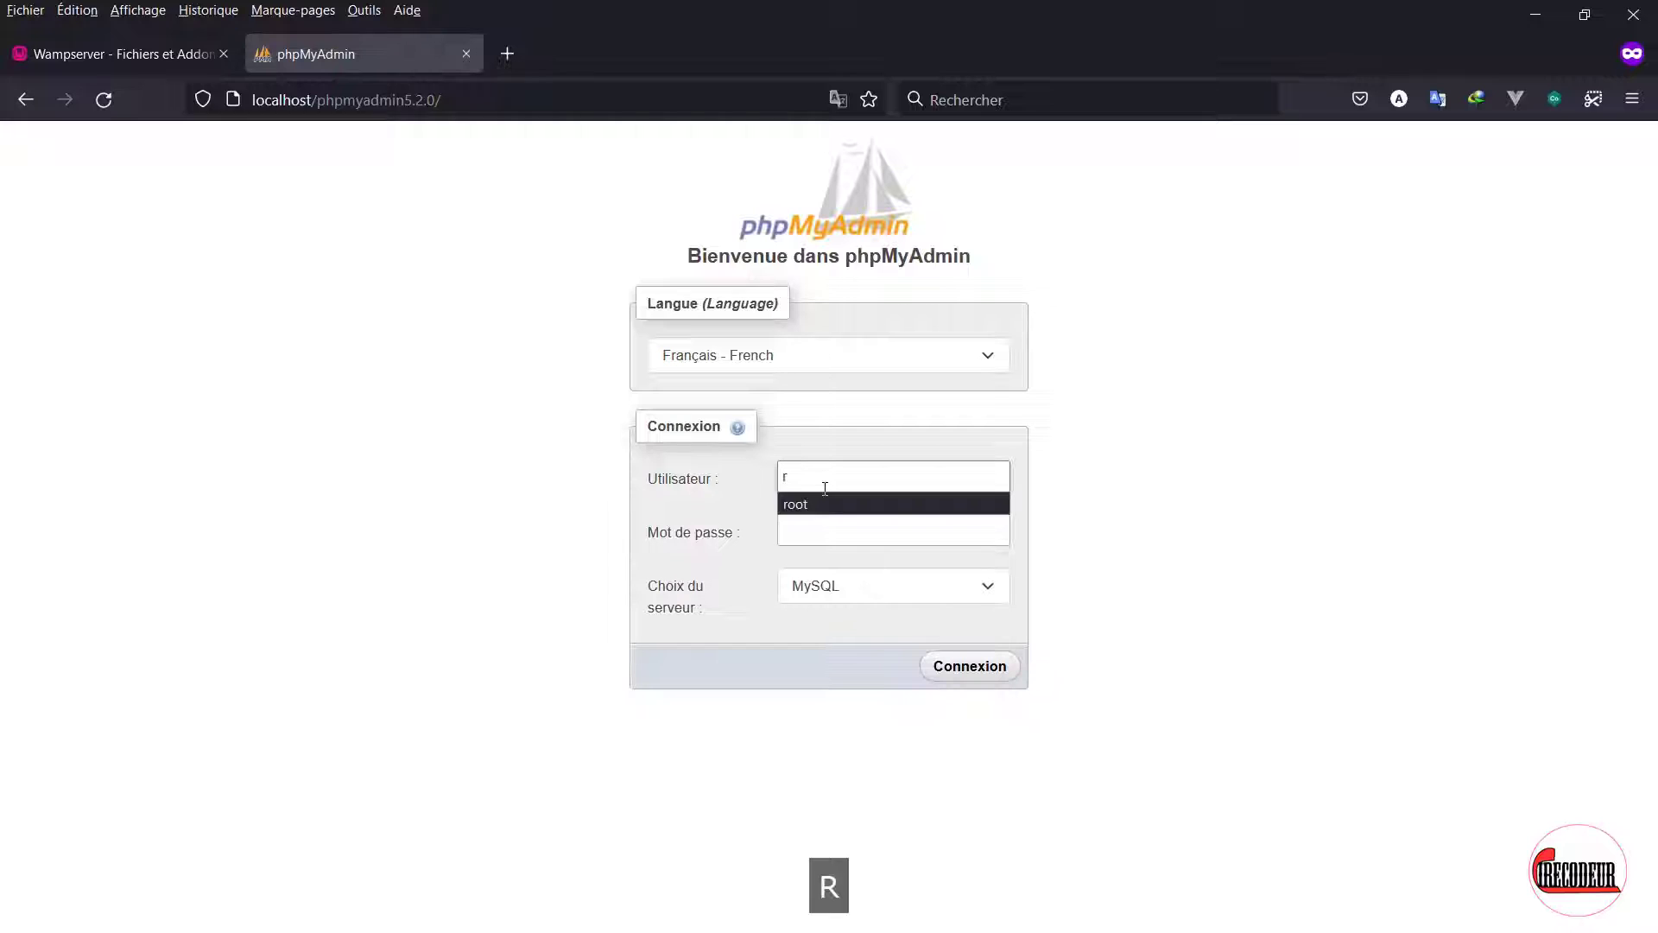
pyautogui.click(814, 505)
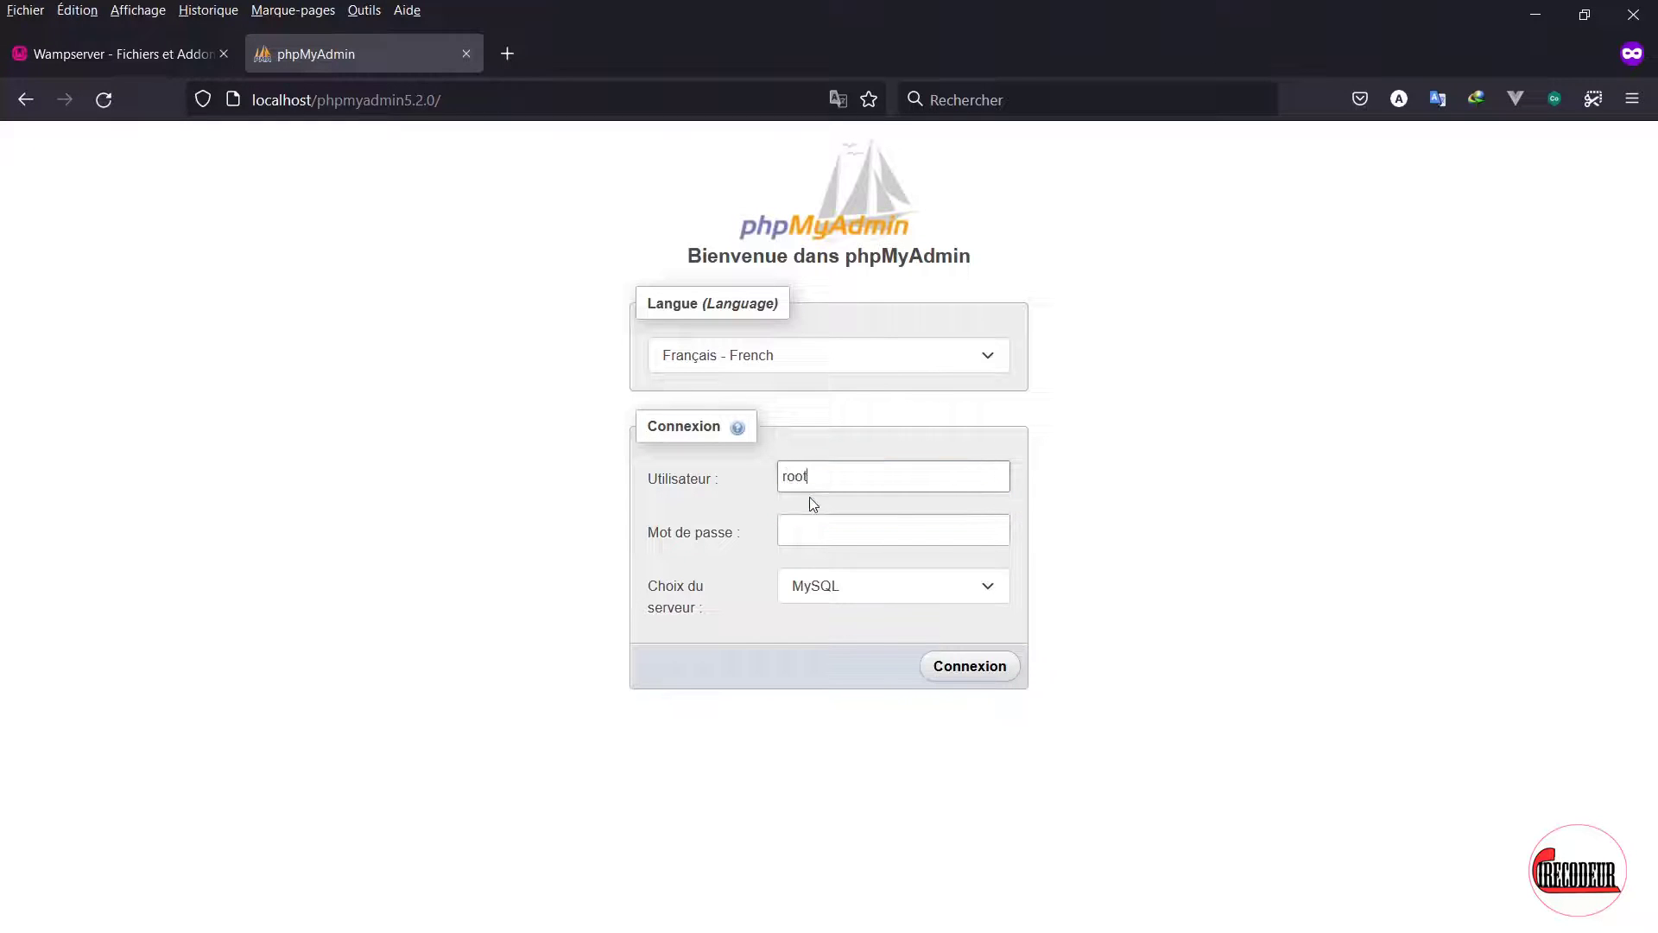
pyautogui.click(970, 666)
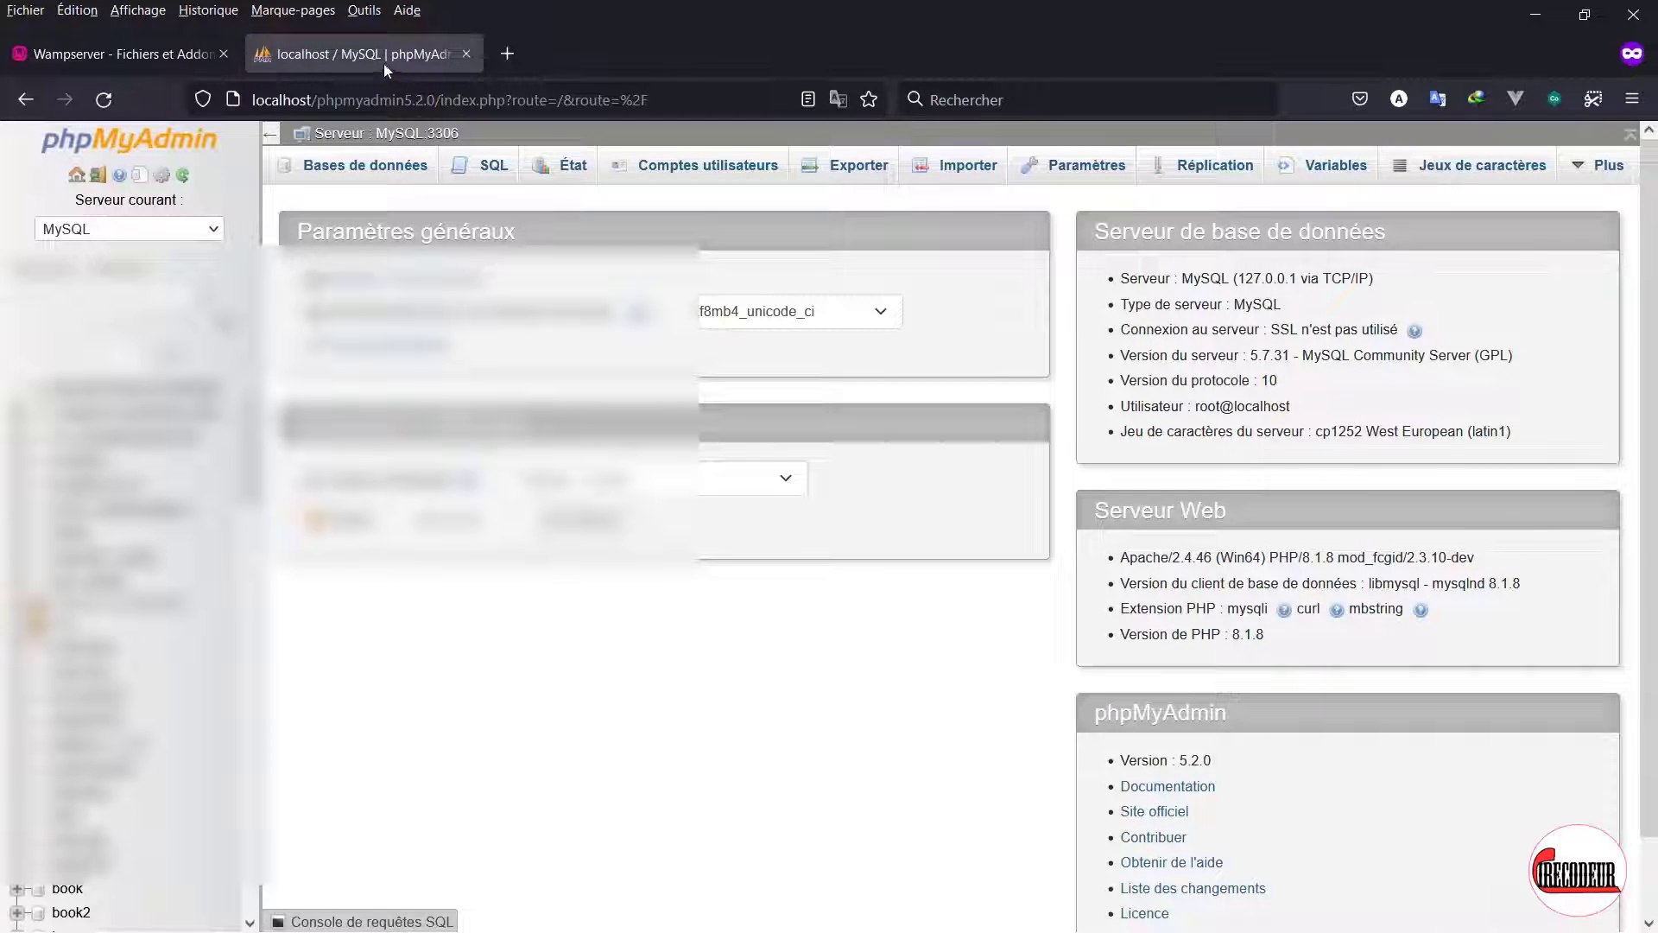
# Step: Return to the Wampserver files page and examine the lists of PHP, MySQL, MariaDB, Apache and application addons
pyautogui.click(152, 48)
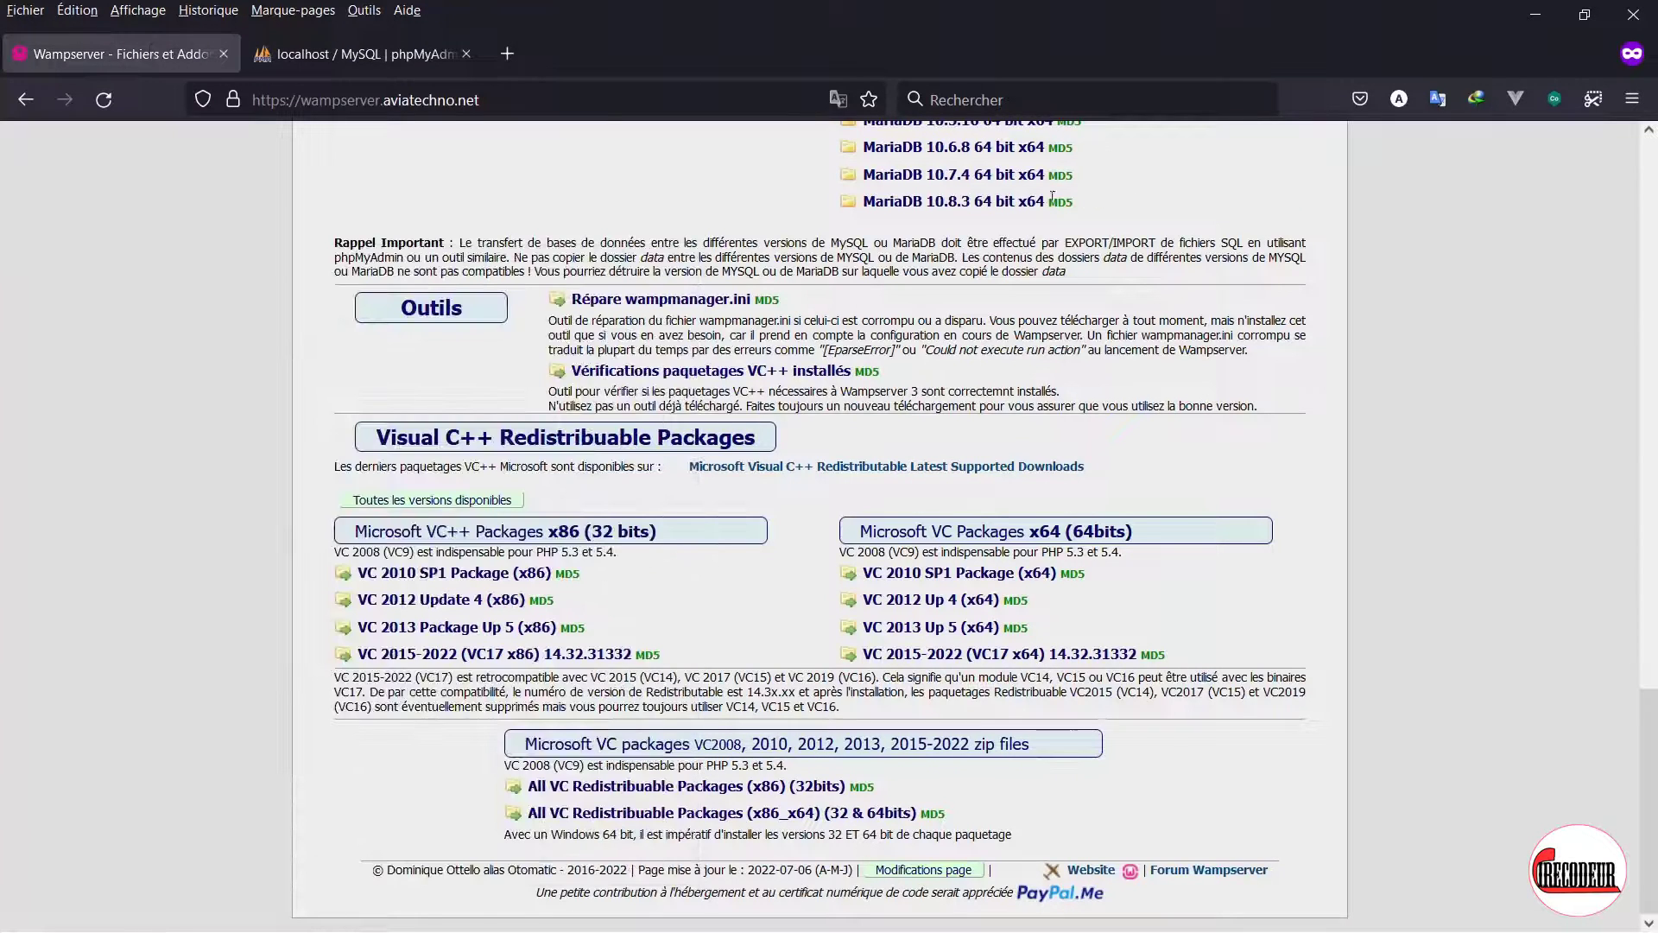
pyautogui.scroll(15, 1608, 405)
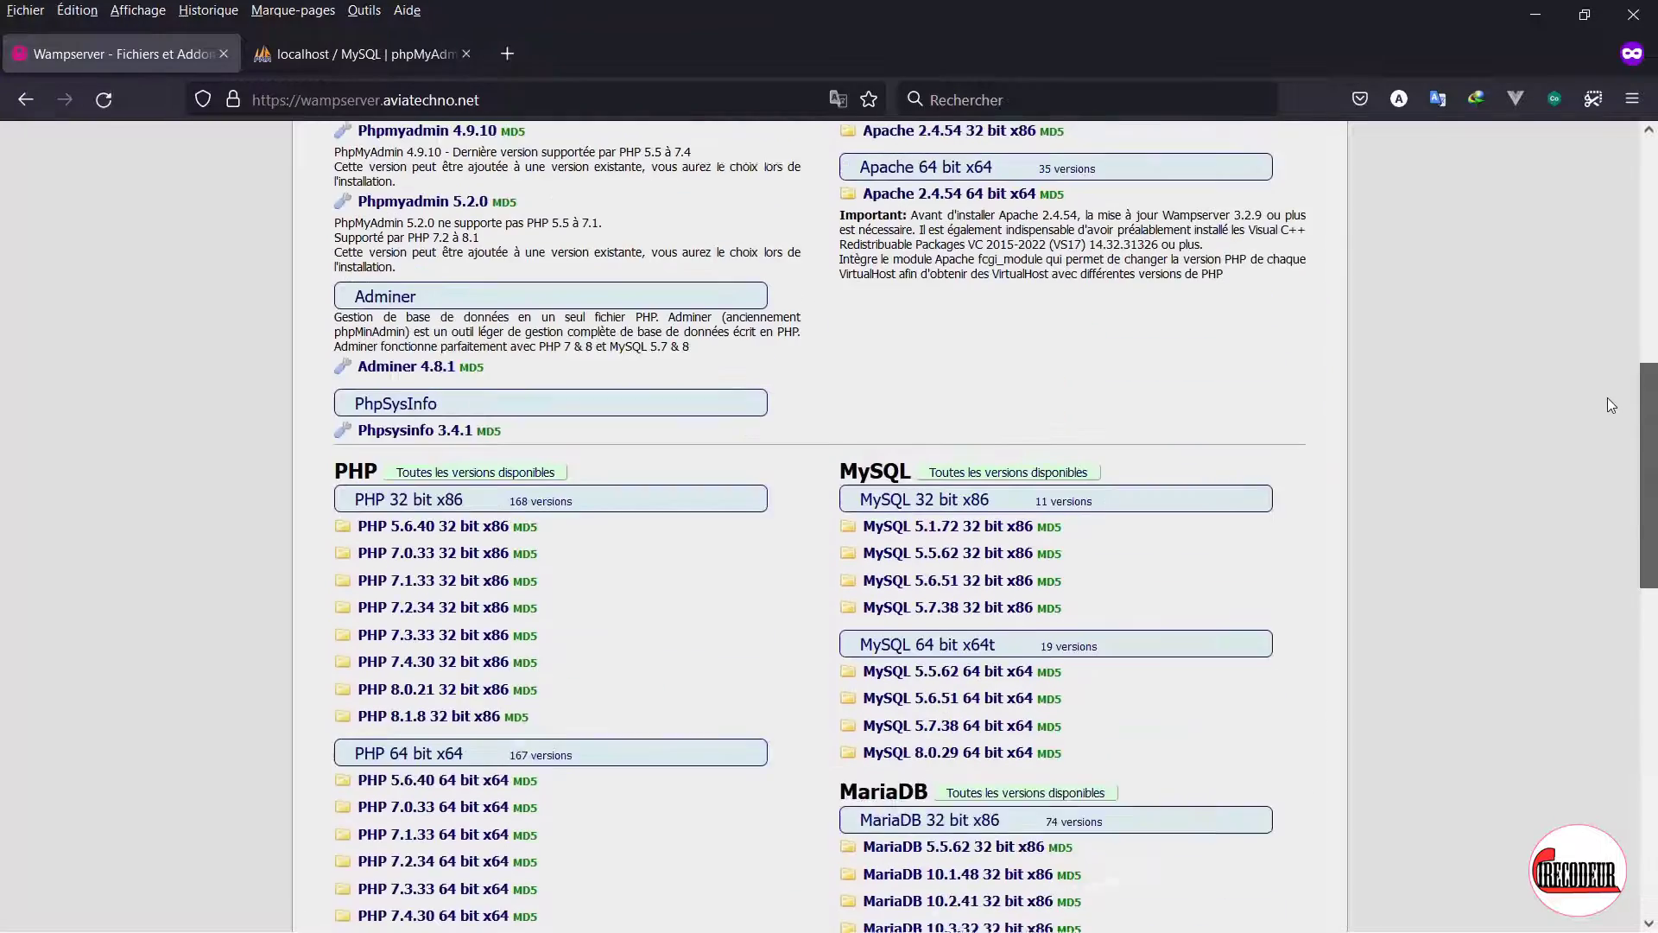
pyautogui.scroll(-7, 1608, 405)
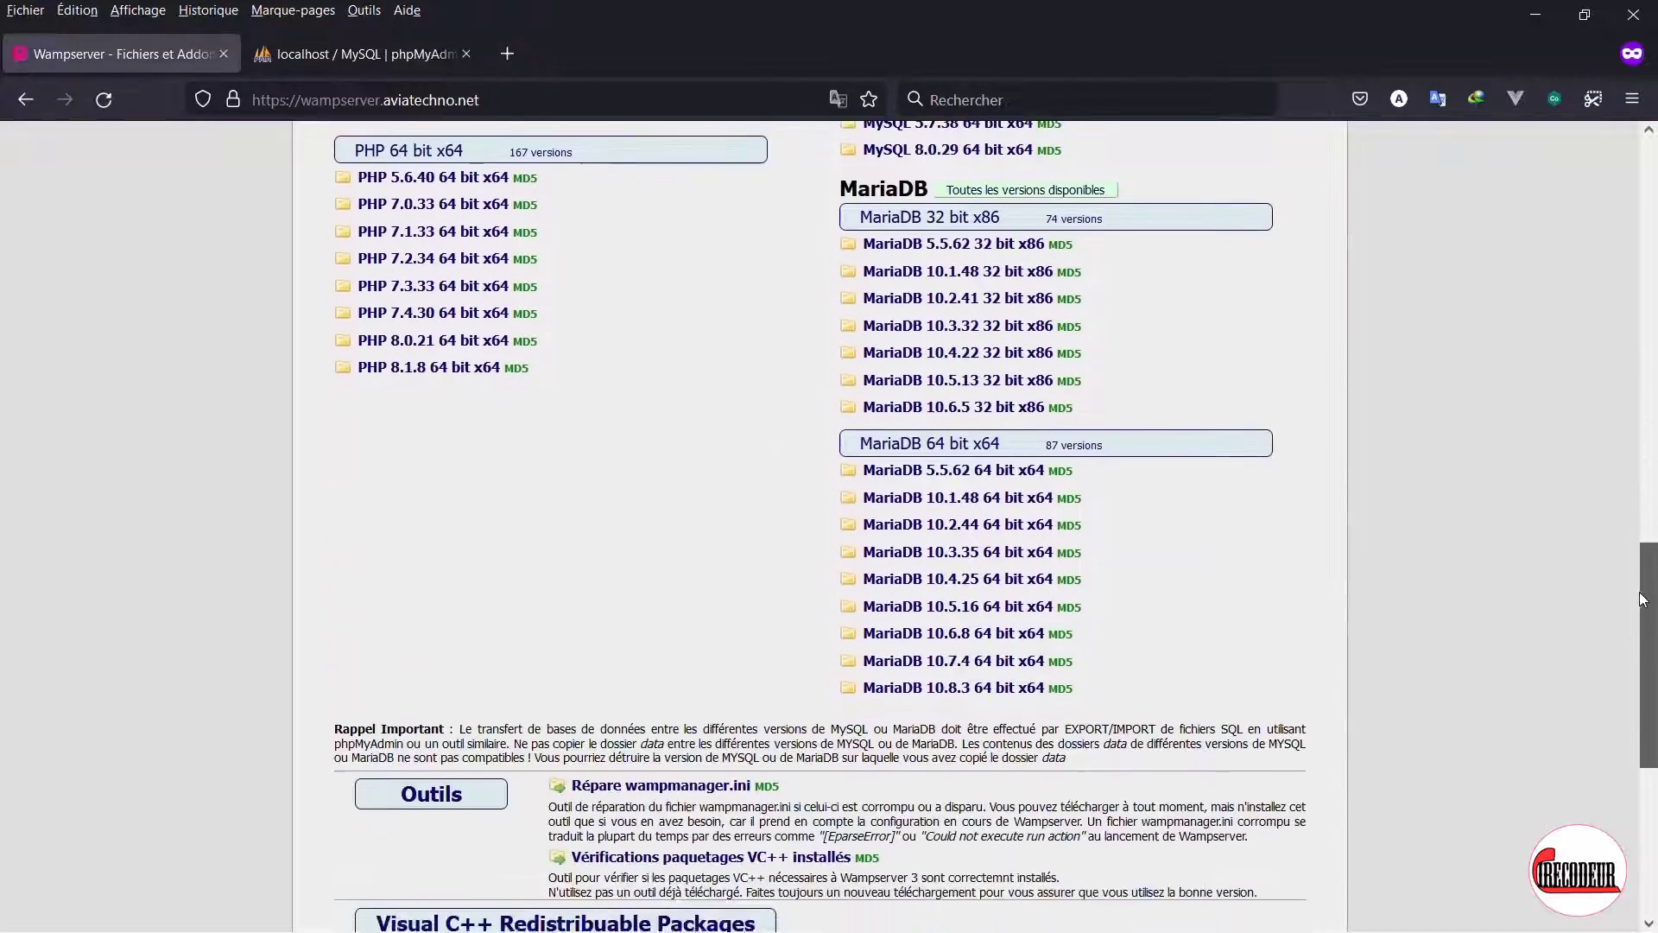
pyautogui.moveTo(1642, 600); pyautogui.dragTo(1610, 632)
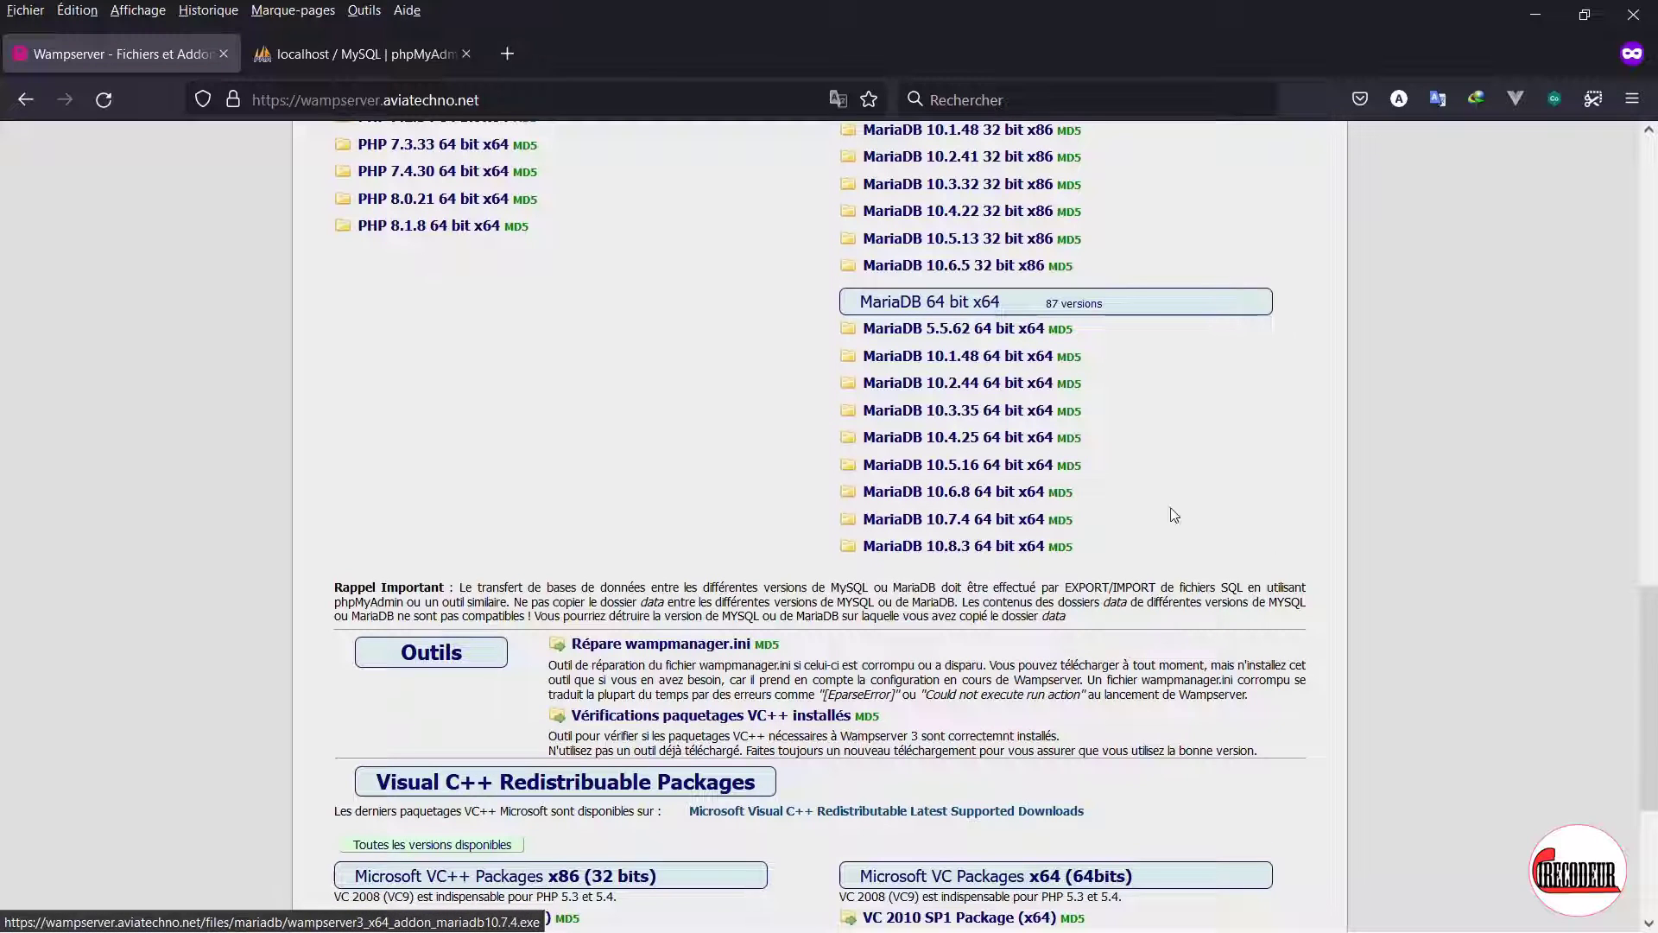
pyautogui.scroll(4, 1610, 527)
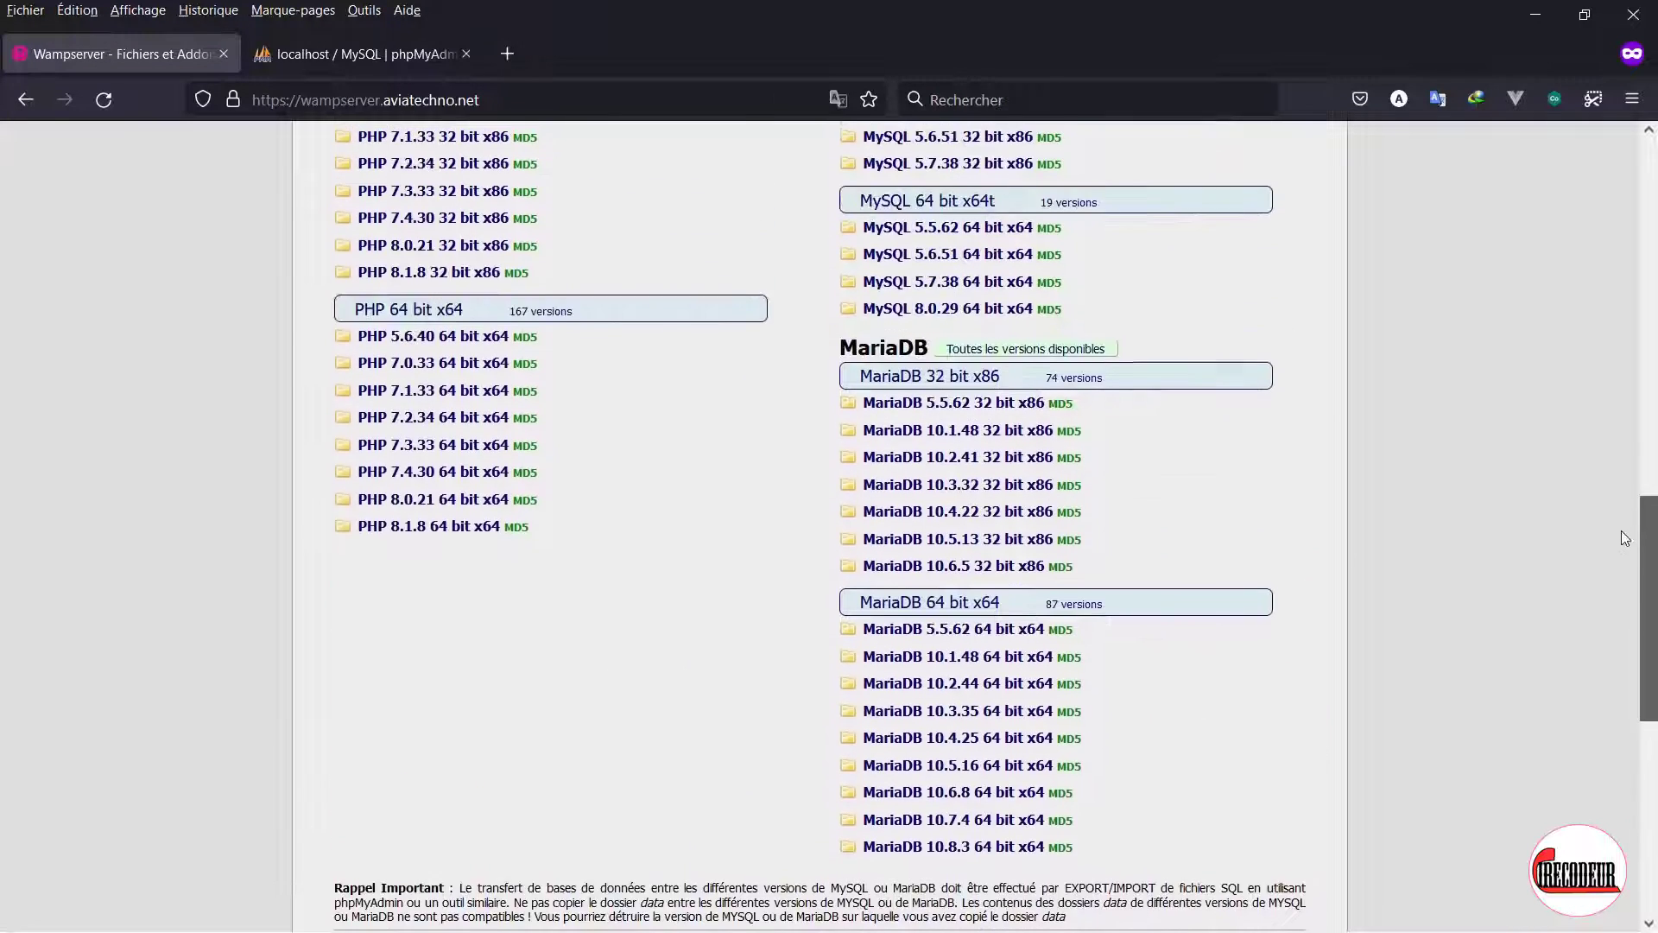
pyautogui.scroll(4, 1610, 496)
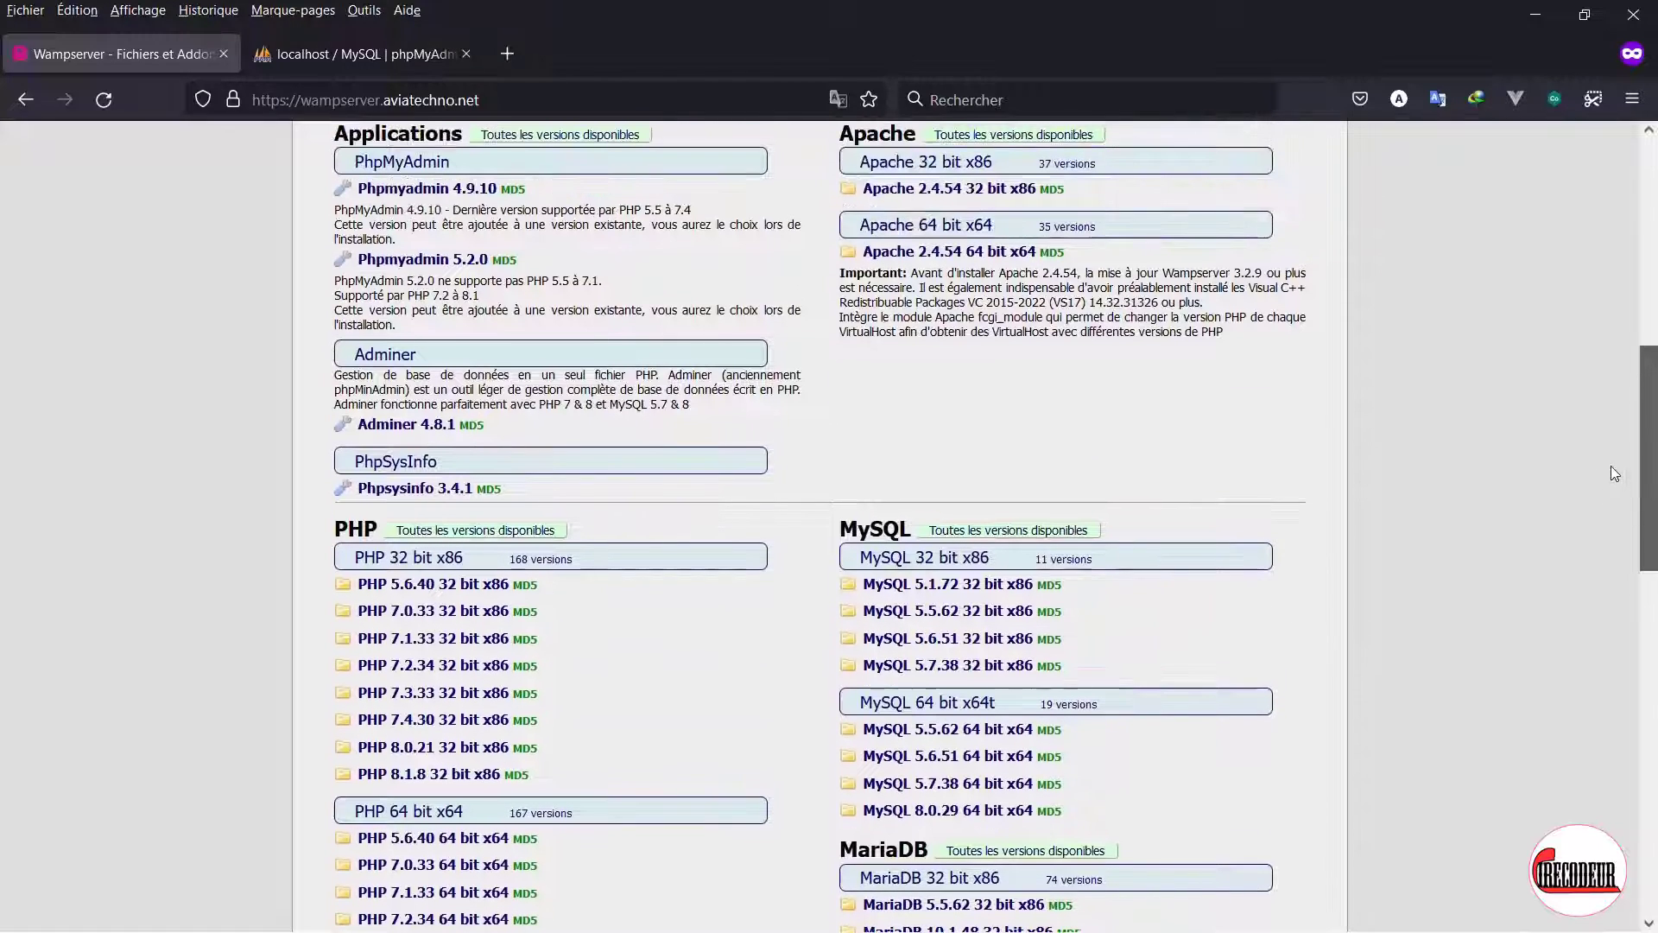
pyautogui.scroll(-2, 1653, 449)
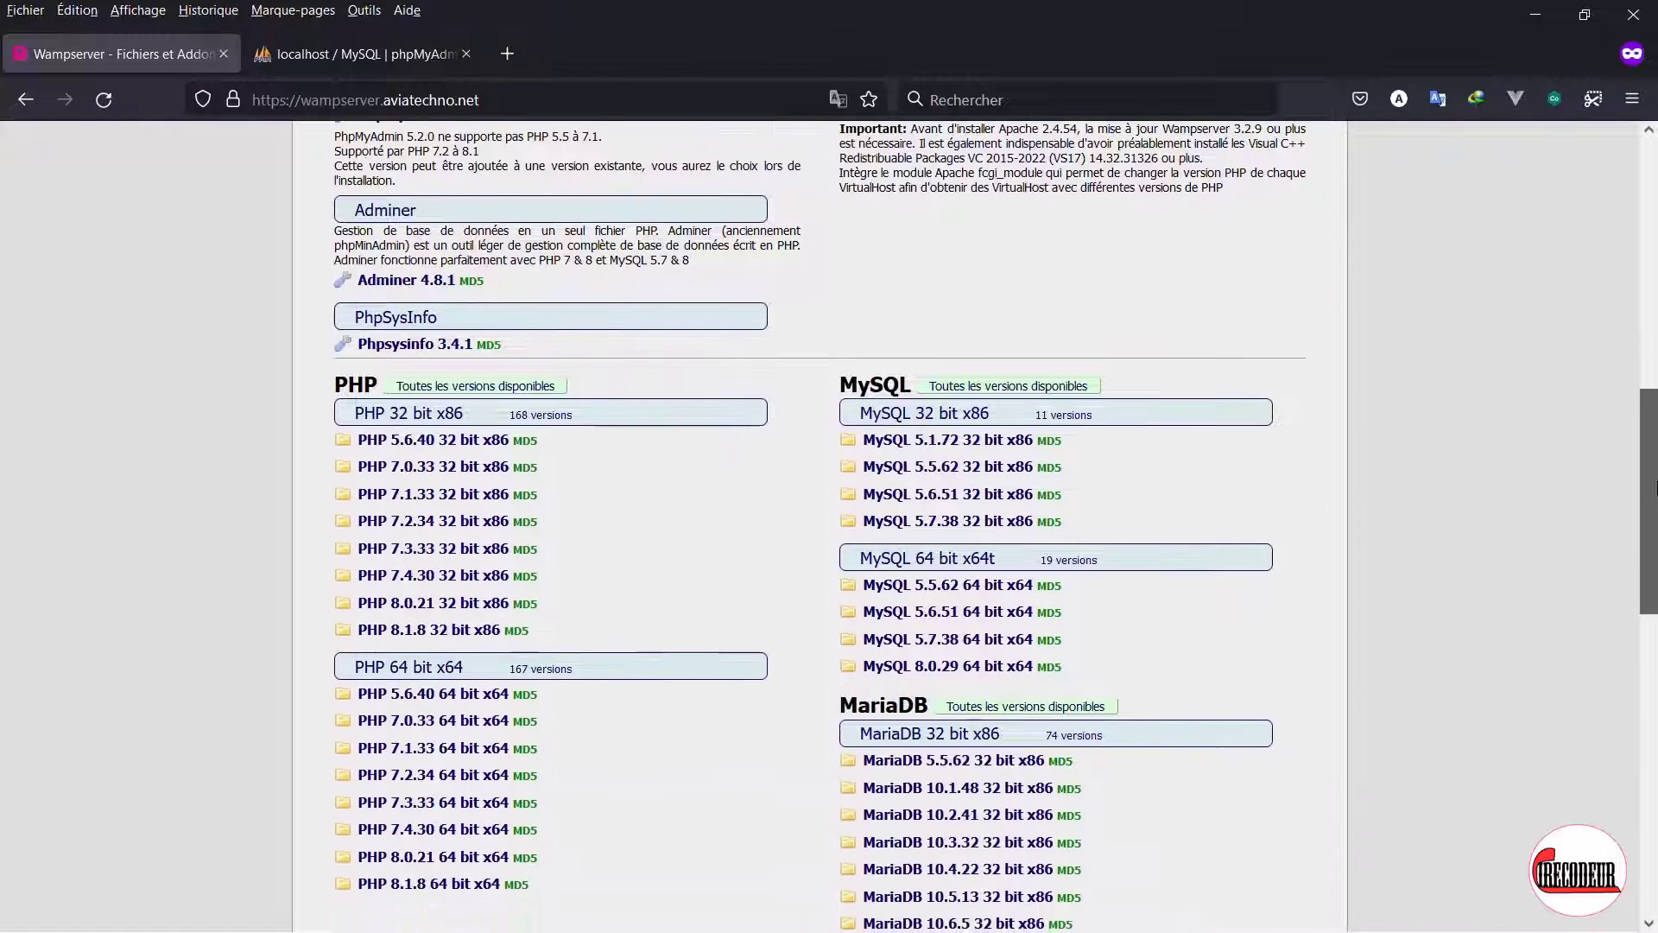
pyautogui.scroll(4, 1609, 370)
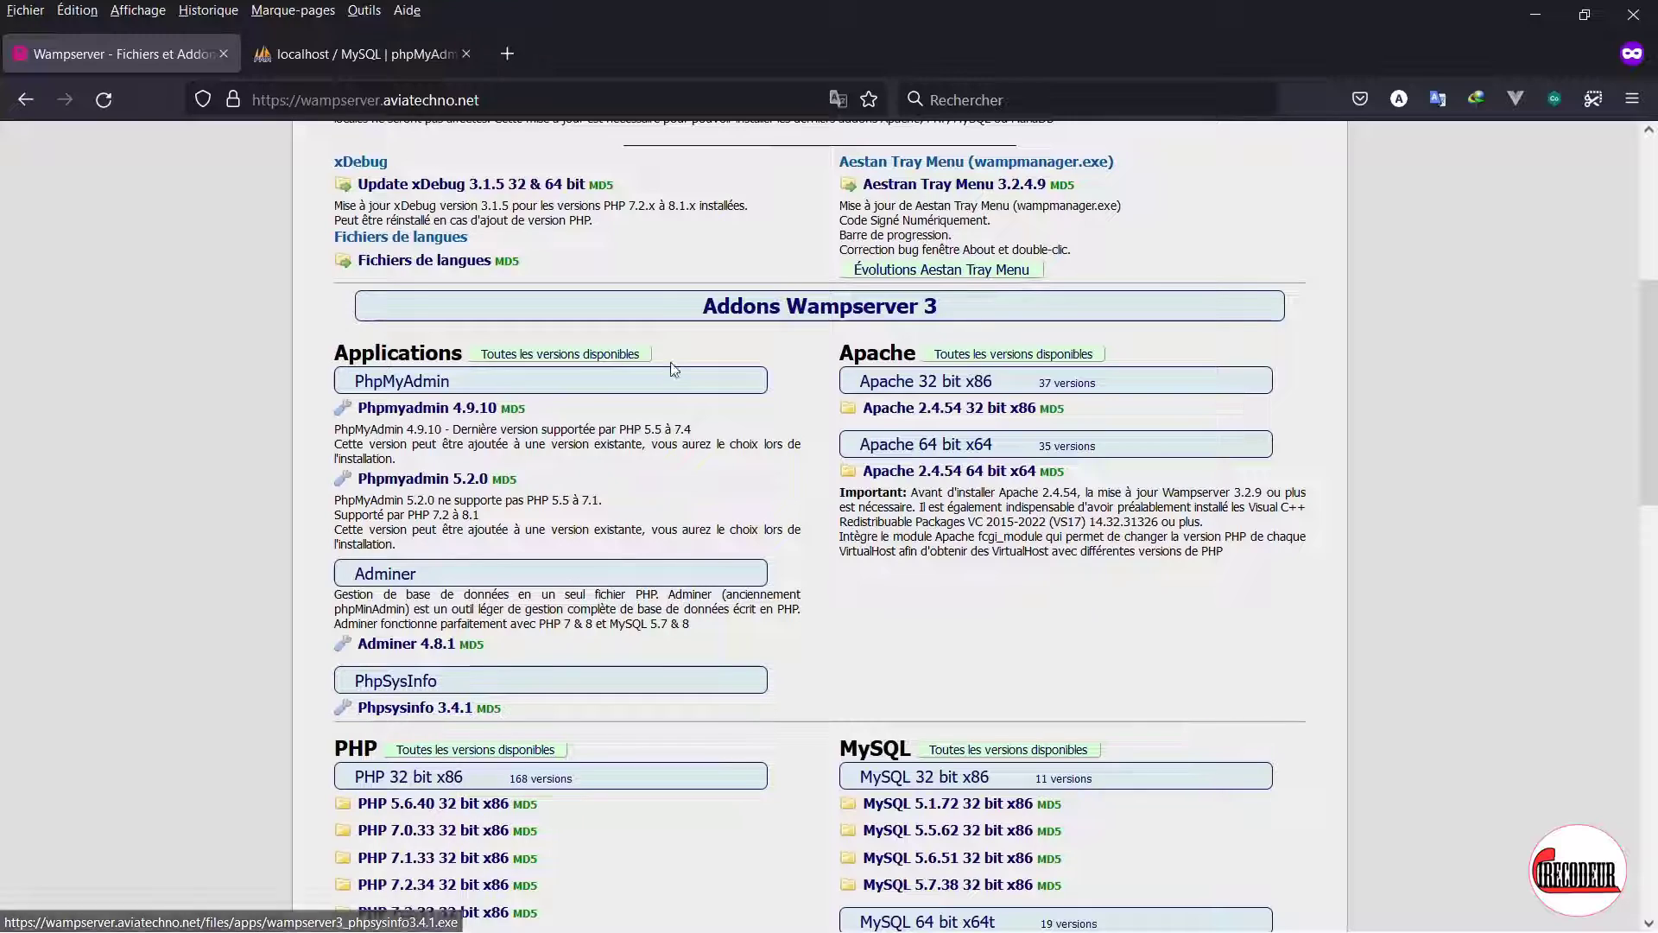
# Step: Review the Mises à jour section, the Visual C++ Redistribuable Packages and the Addons Wampserver 3 section of the page
pyautogui.scroll(-5, 376, 710)
pyautogui.moveTo(1656, 552); pyautogui.dragTo(1586, 328)
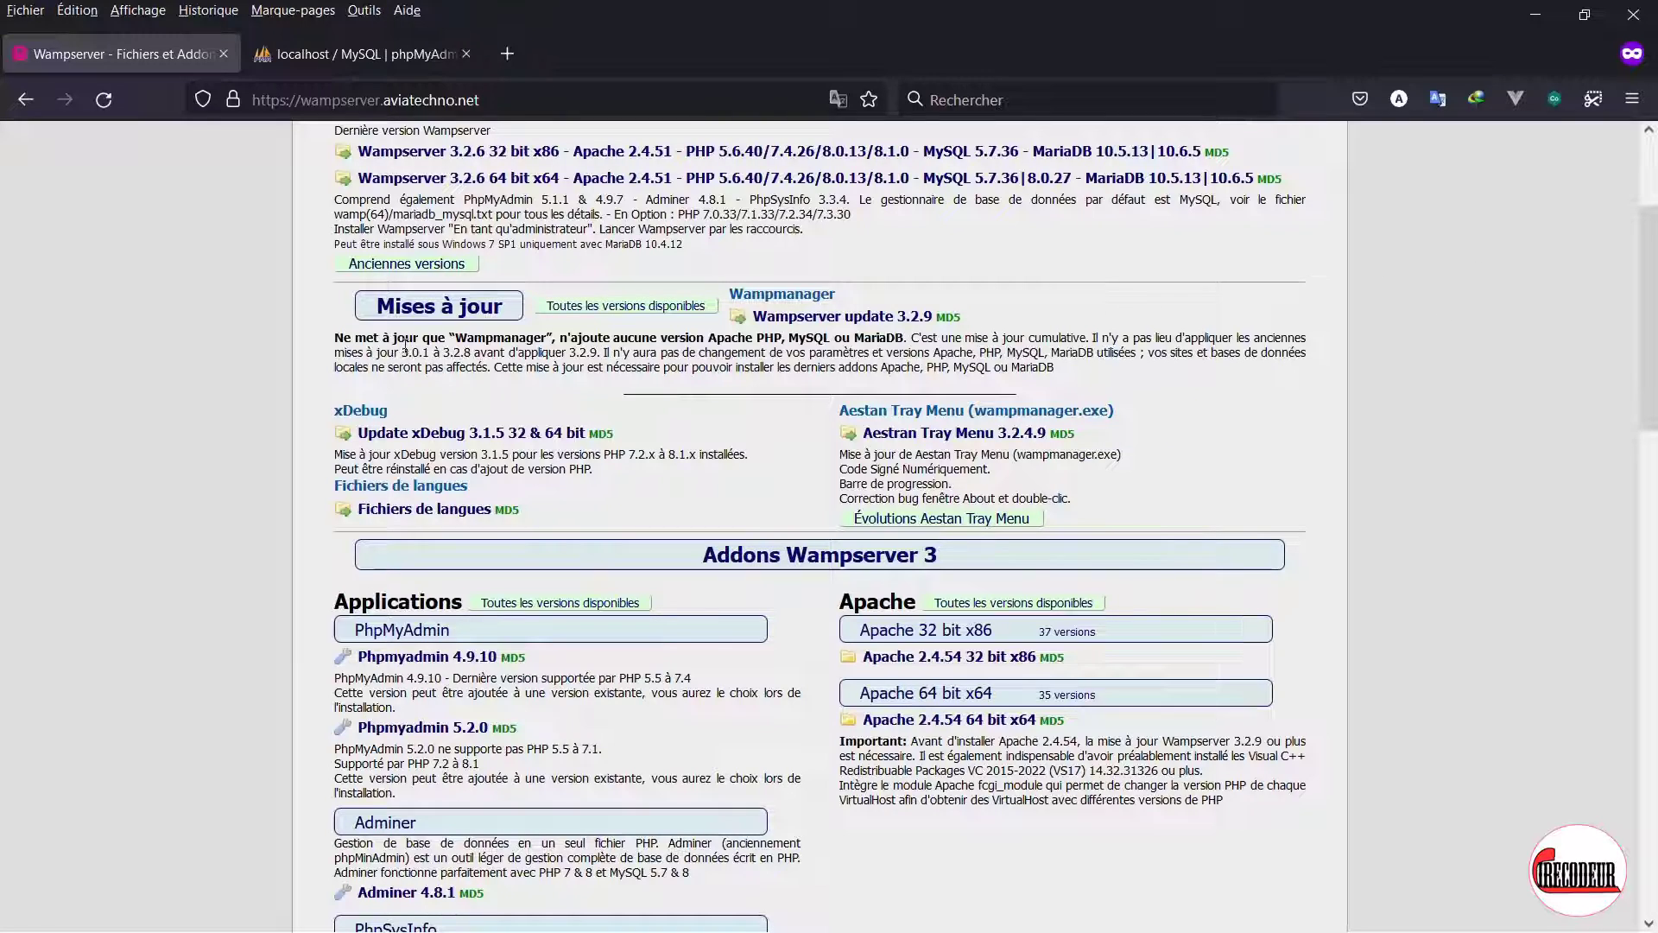
pyautogui.moveTo(1638, 375); pyautogui.dragTo(1651, 858)
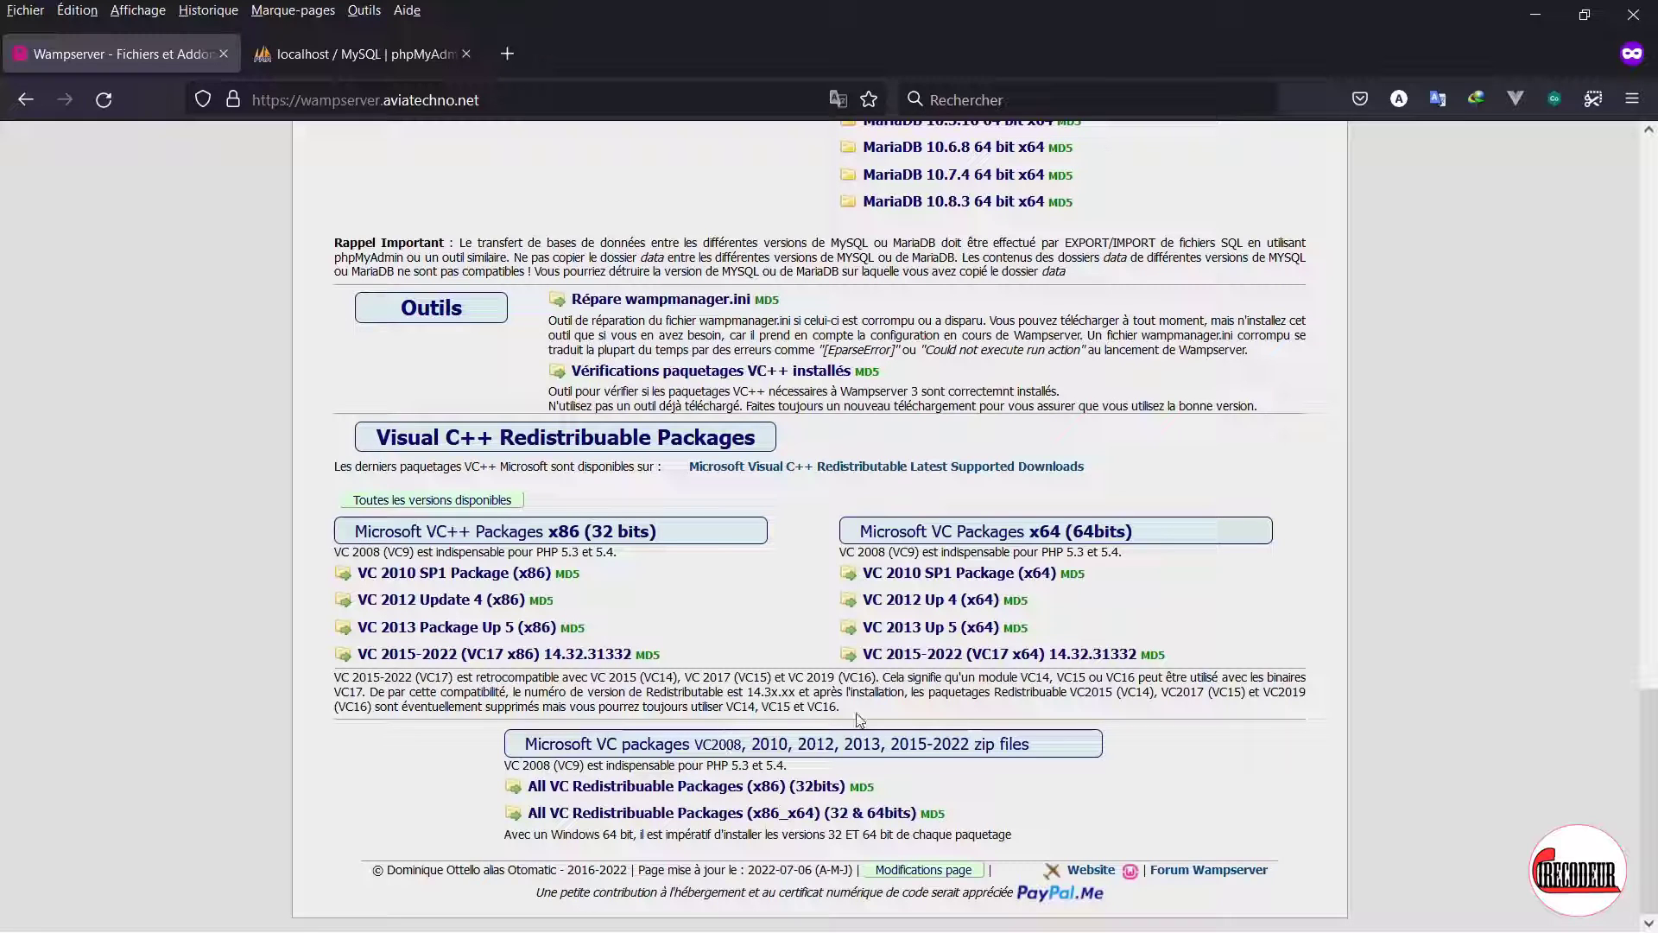
pyautogui.click(1653, 635)
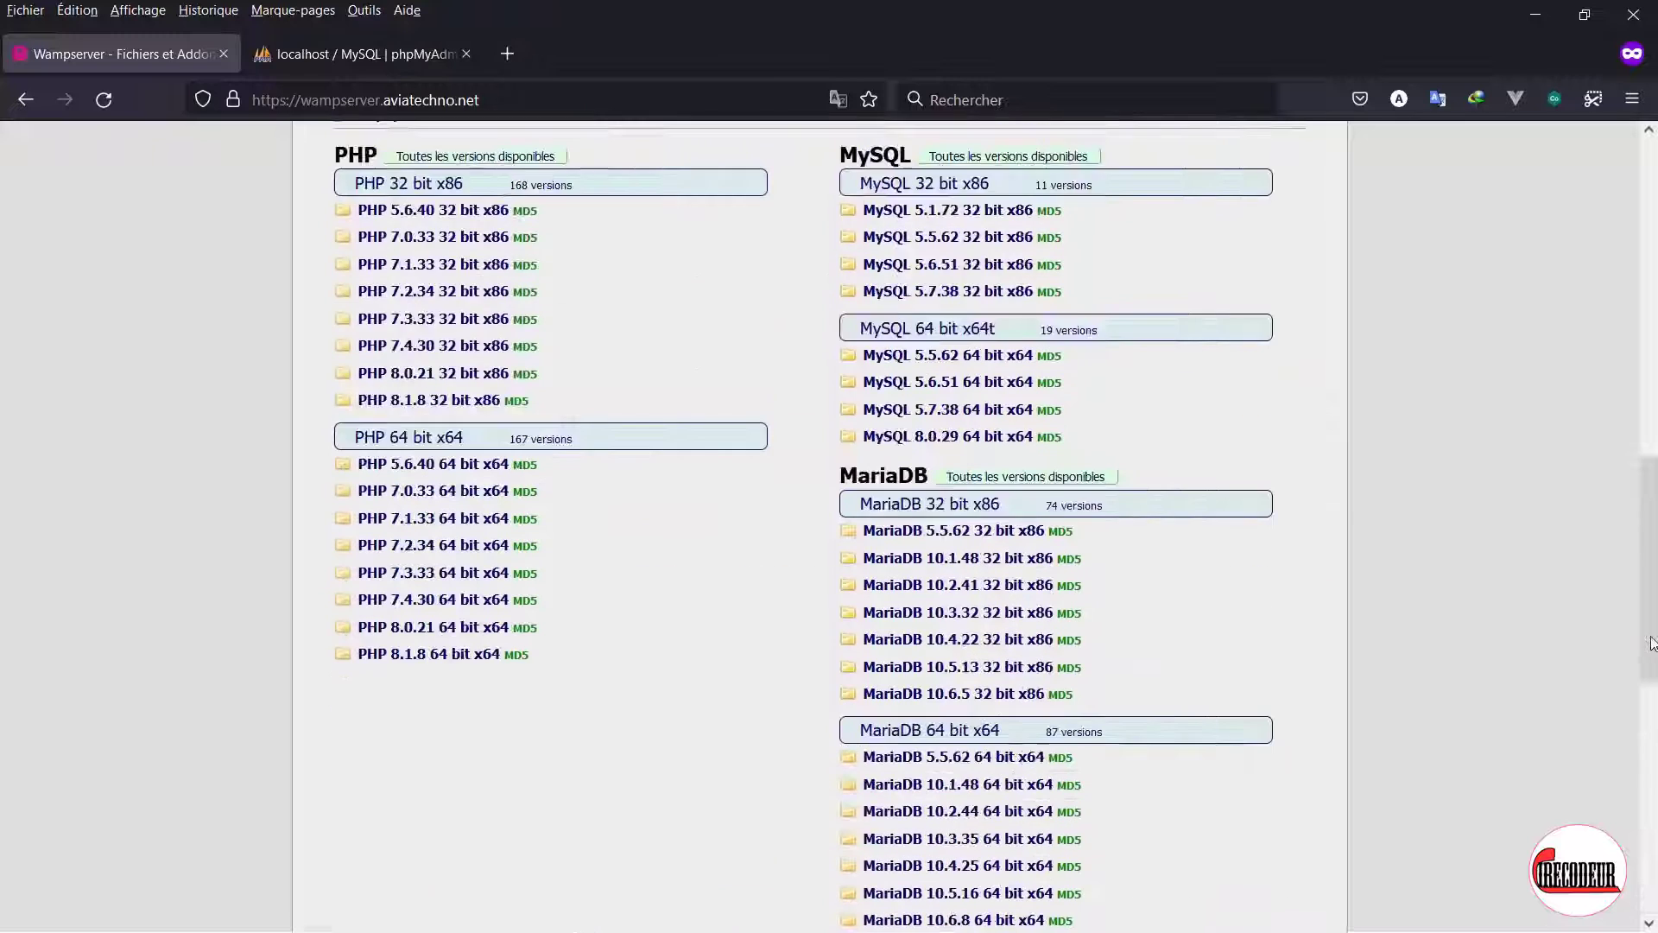
pyautogui.moveTo(1652, 660); pyautogui.dragTo(1647, 456)
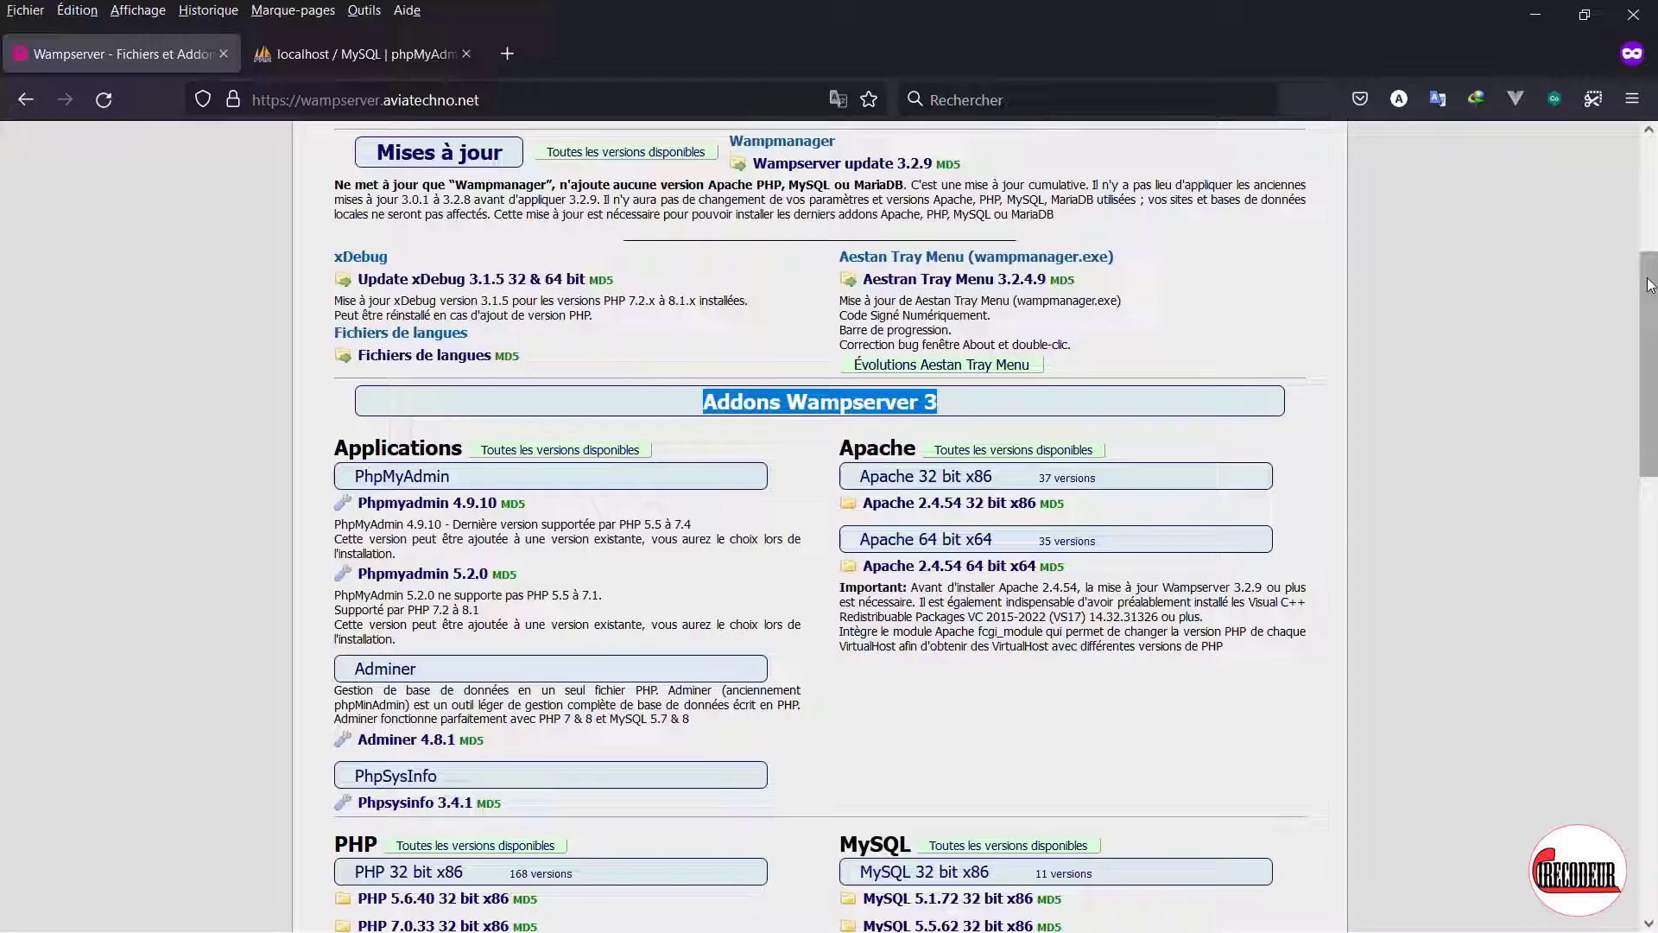
pyautogui.moveTo(1650, 285); pyautogui.dragTo(1645, 268)
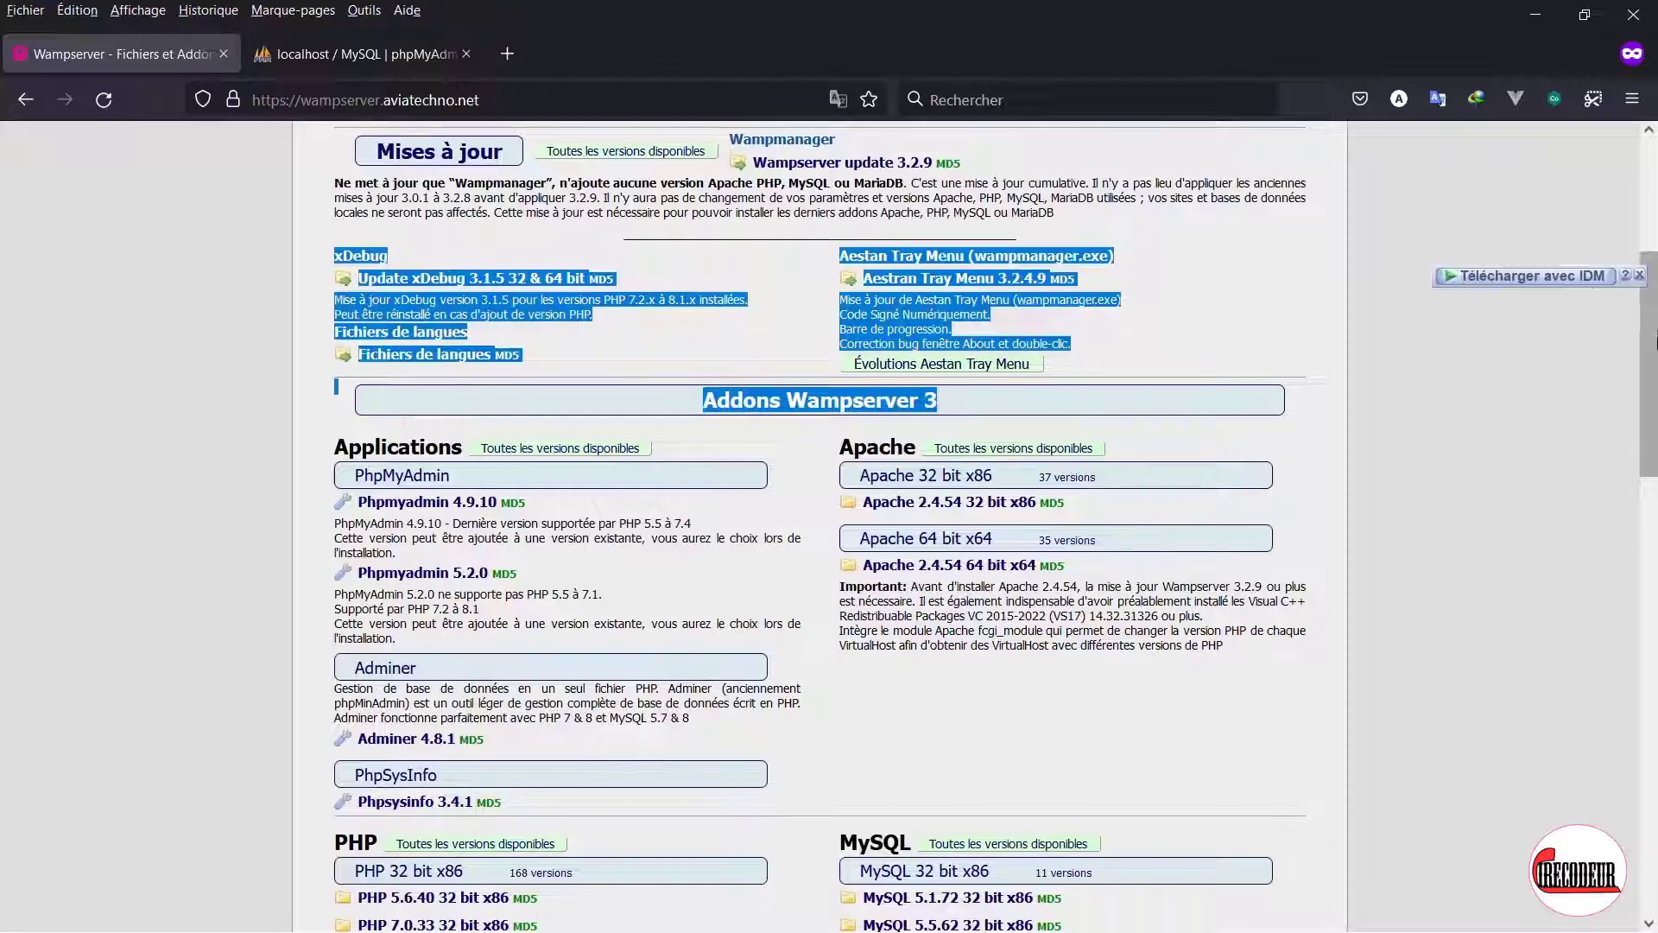
pyautogui.moveTo(1649, 333); pyautogui.dragTo(1650, 222)
pyautogui.click(1448, 272)
pyautogui.scroll(-15, 1655, 210)
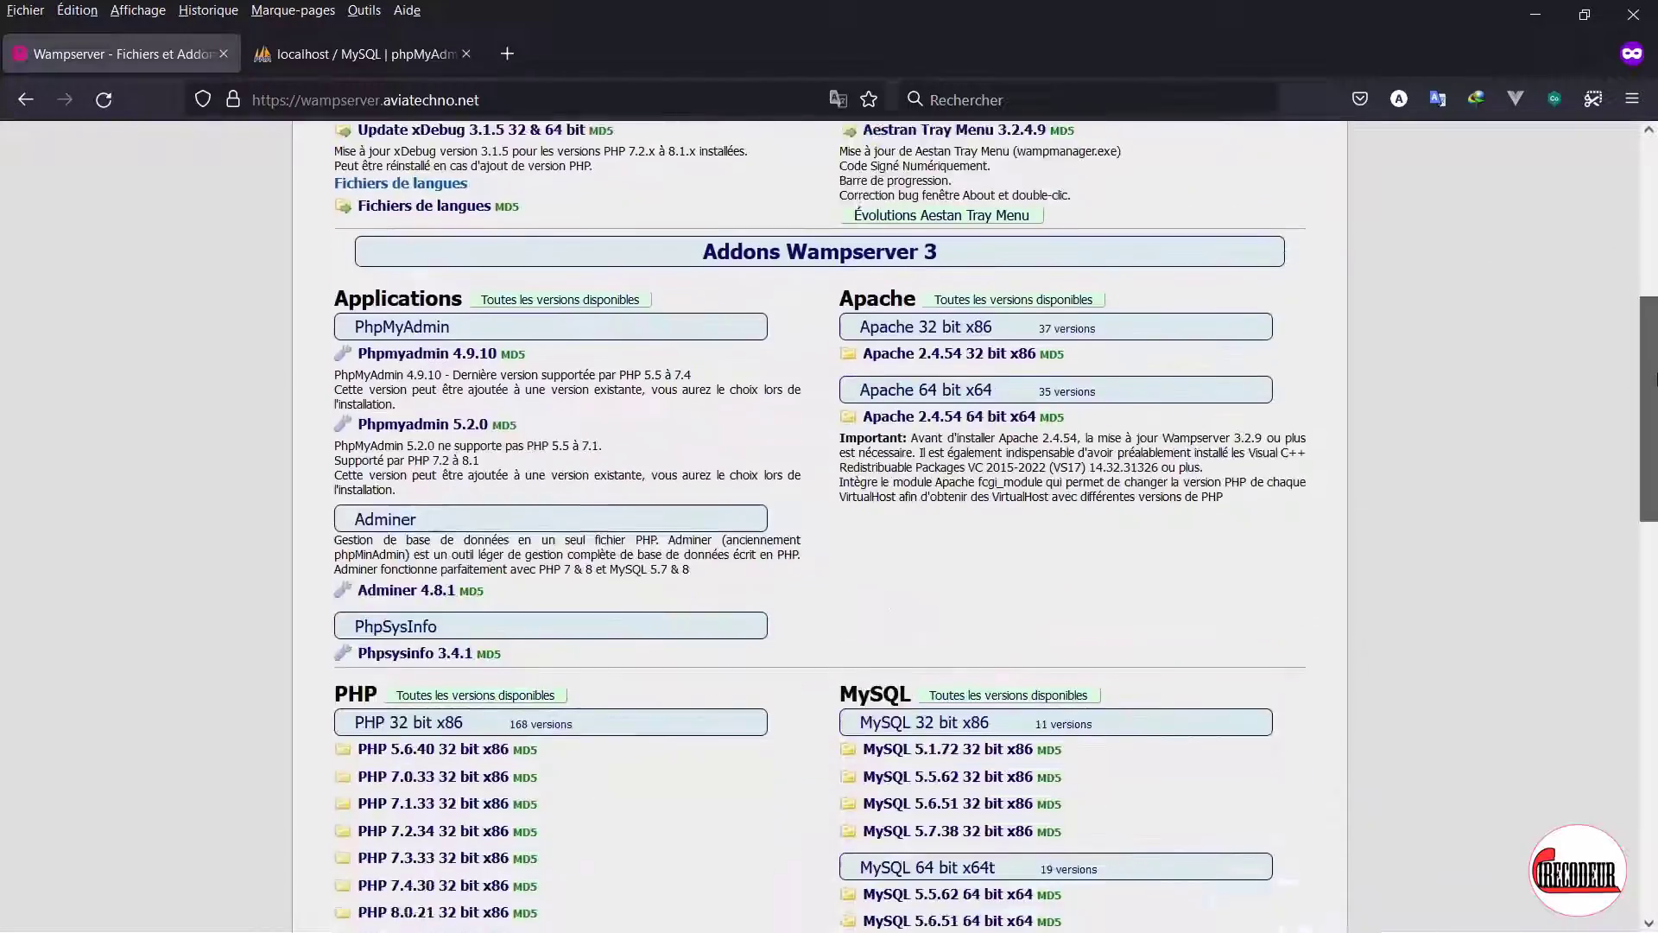
pyautogui.scroll(13, 1608, 288)
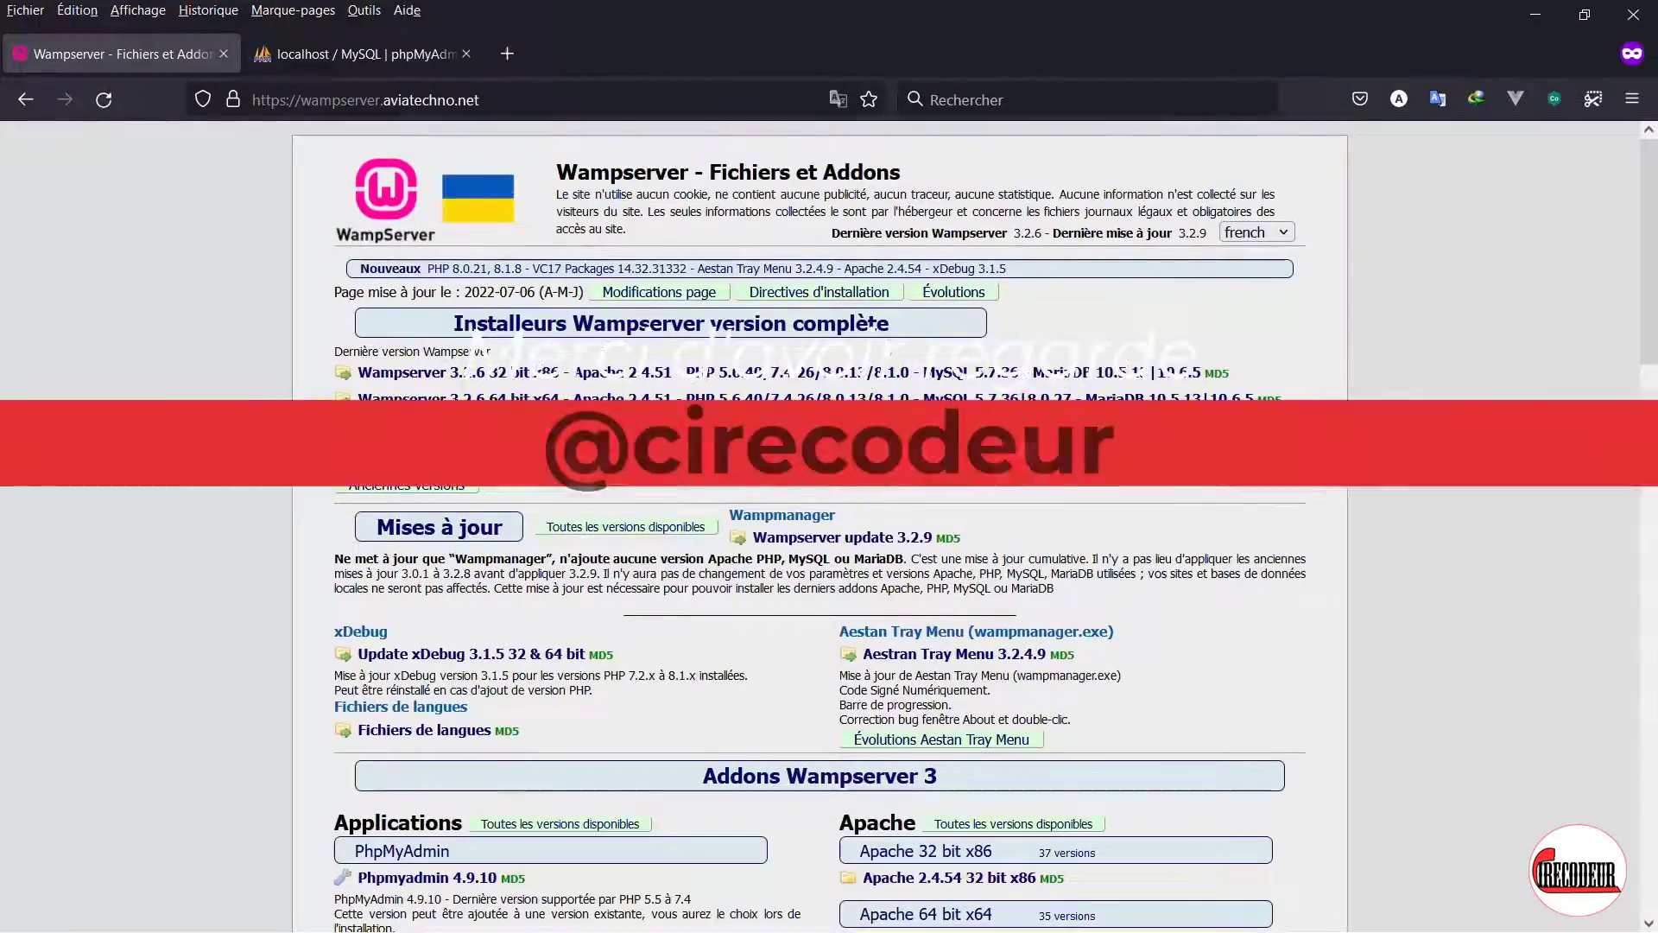